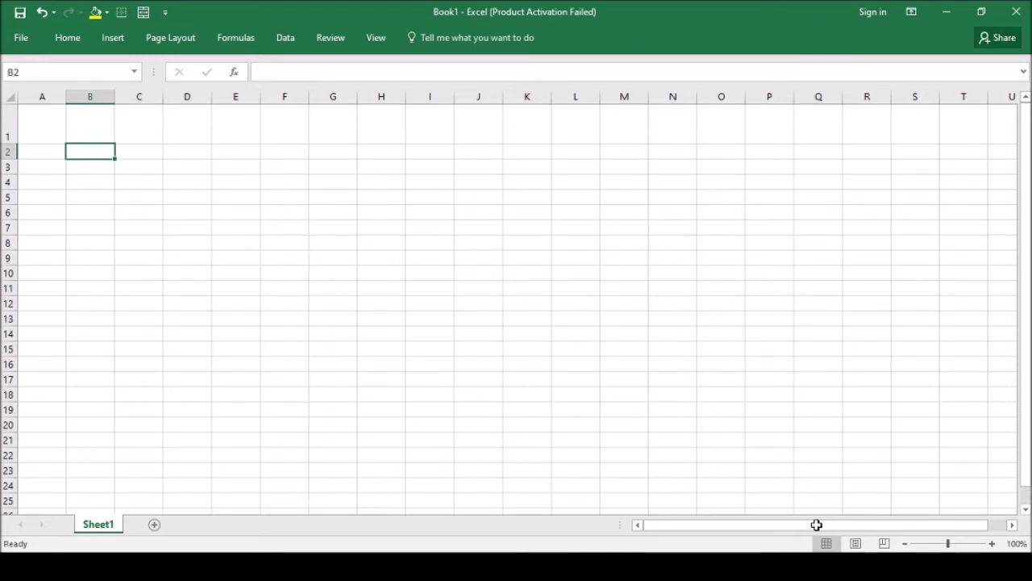
Enter the heading "I. CONVERTIBLE BONDS" in cell B2
text(l)
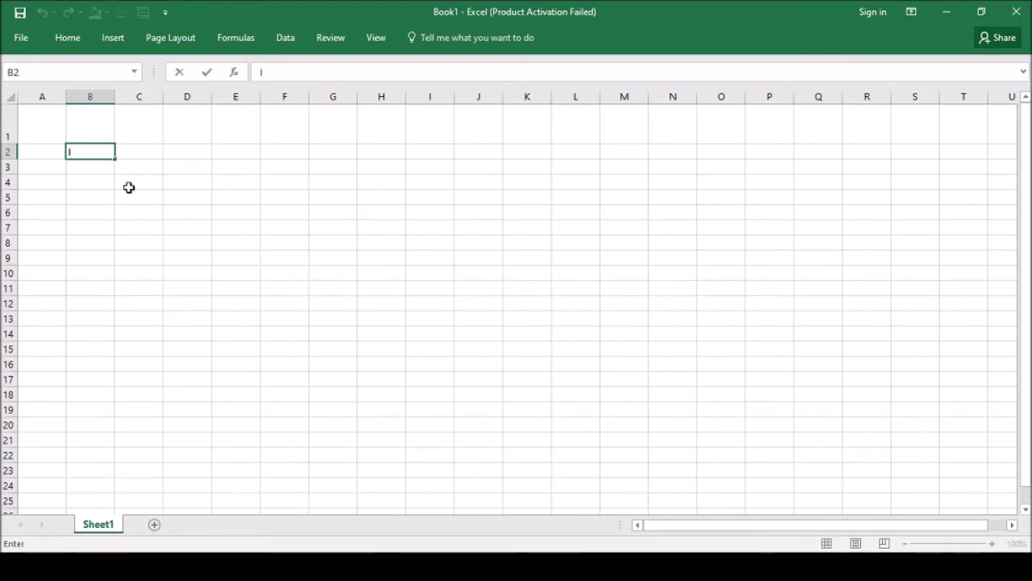
text(. CONVER)
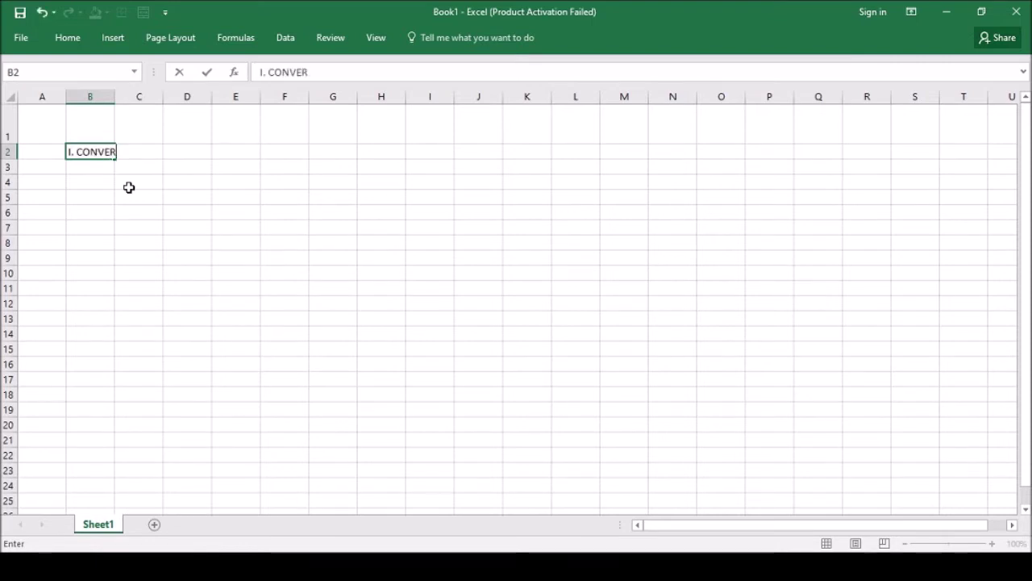
text(TIBLE BOUN)
key(BackSpace)
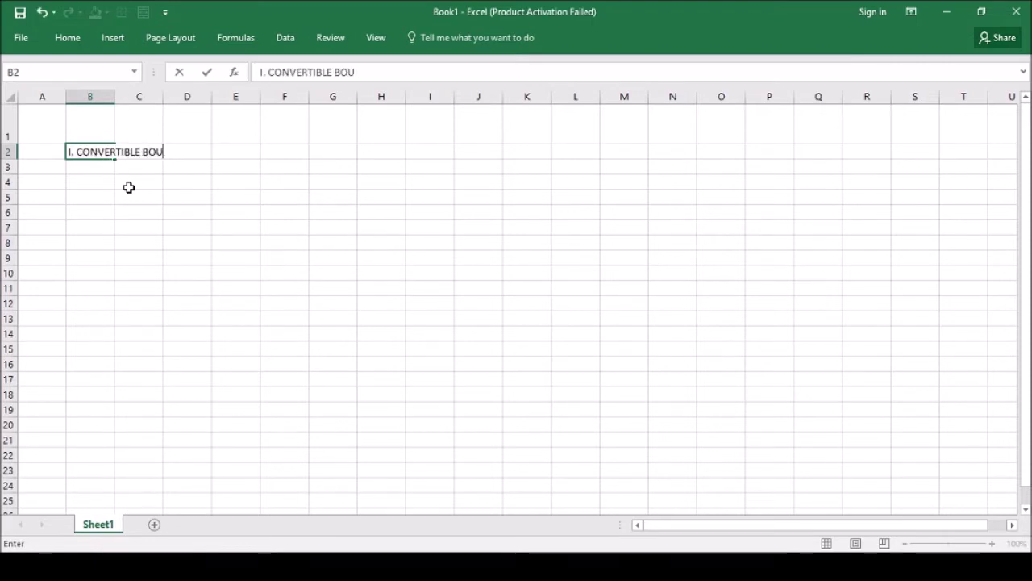
key(BackSpace)
text(NDS)
key(ctrl+Return)
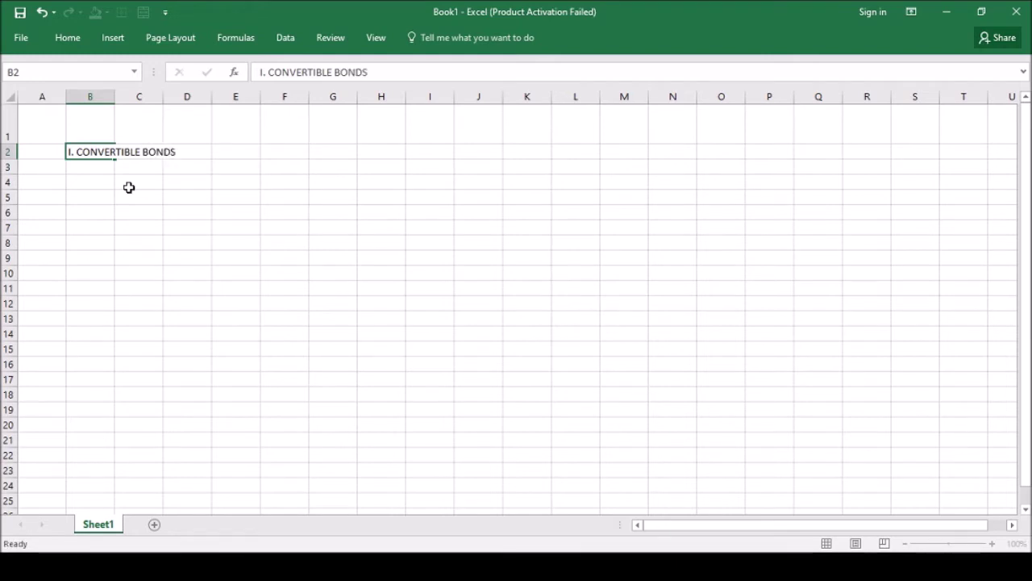
key(Return)
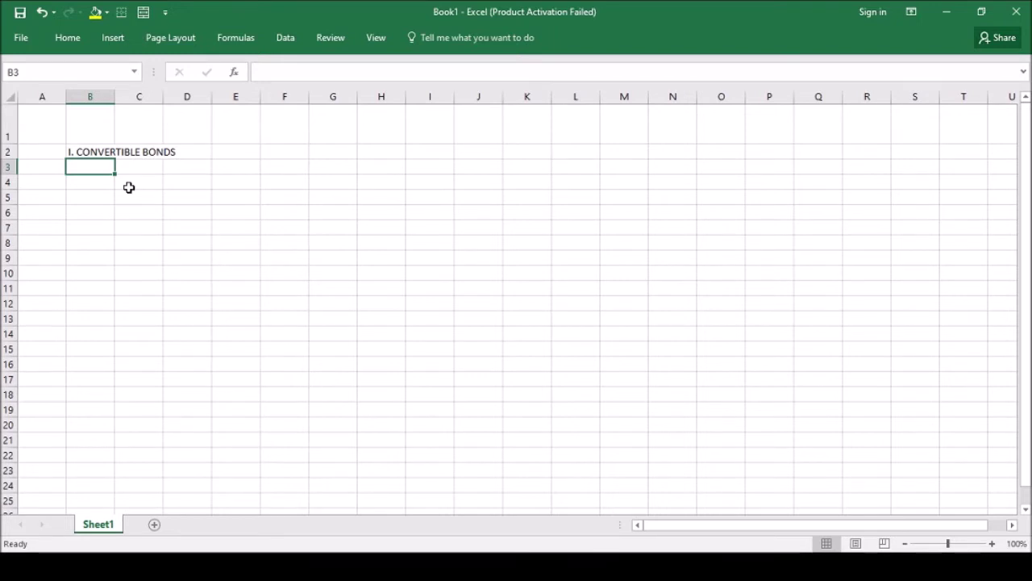
Enter the note "accounted separately" in cell C4, two rows below the heading
key(Right)
key(Down)
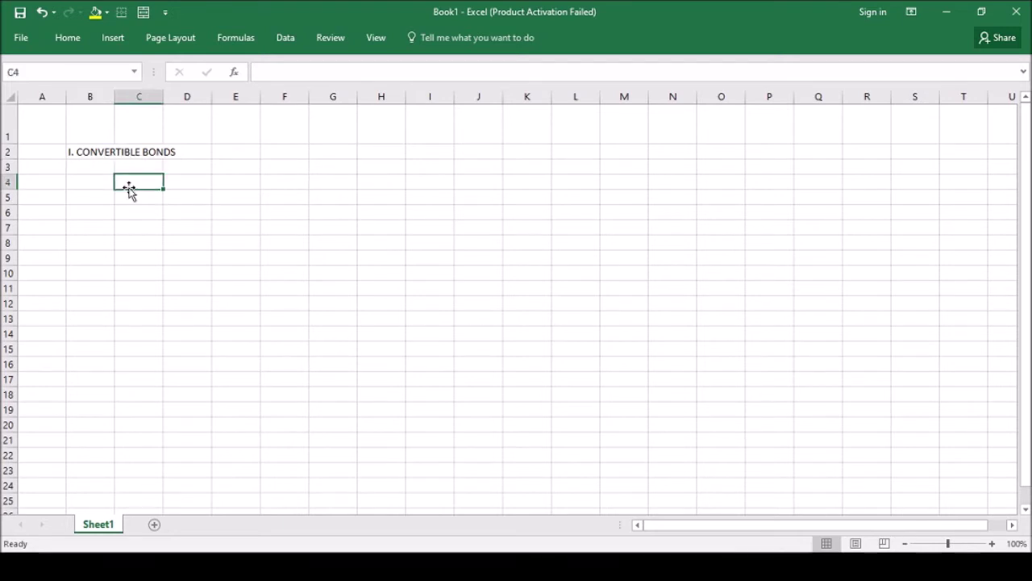
text(accounted )
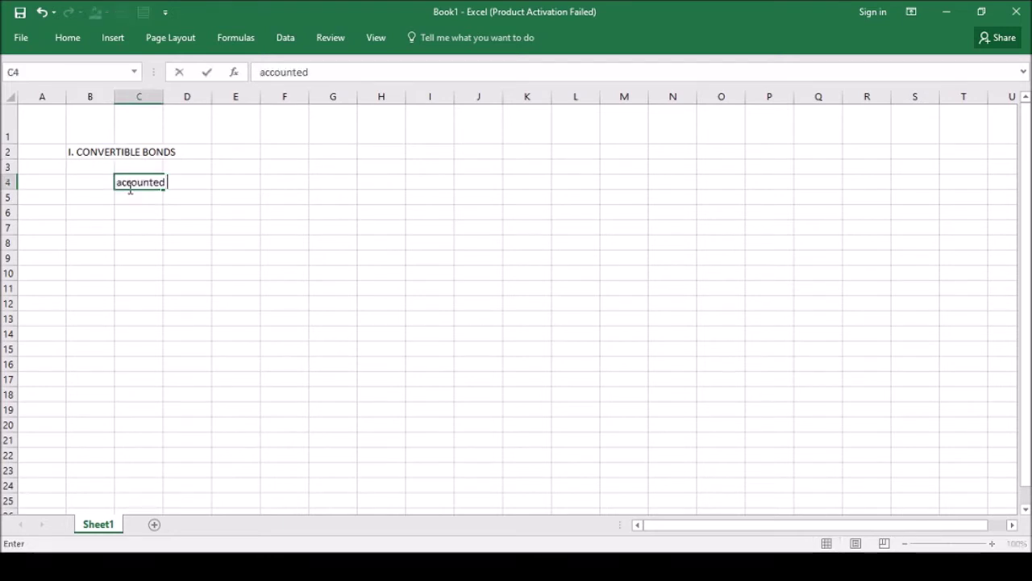
text(separately)
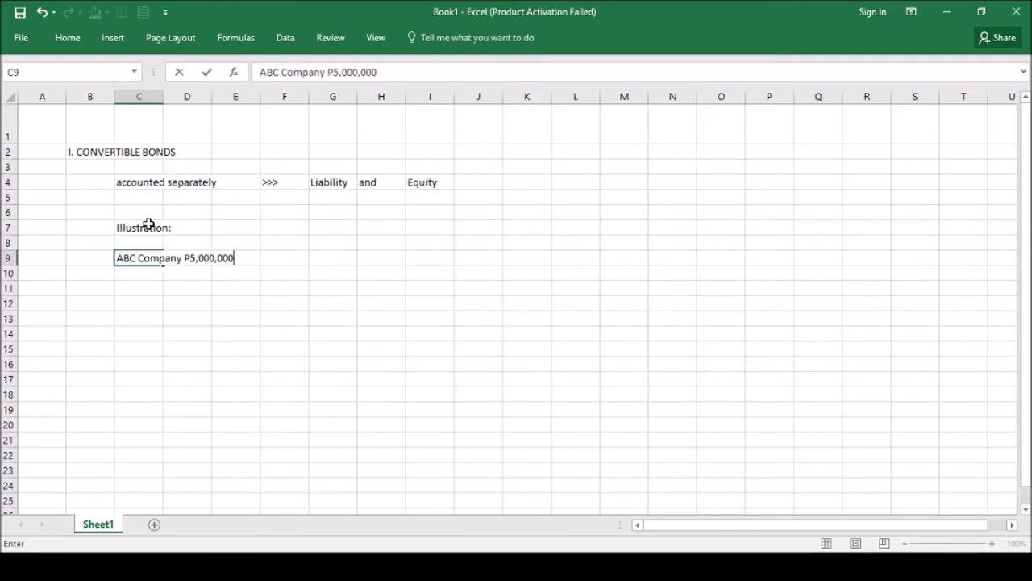
Complete C9 with ", 5, years, for an of P105." and enter "if bonds were issued without conversion privilege the market value will be P98." in C11
text(, 5, years, for an of P105.)
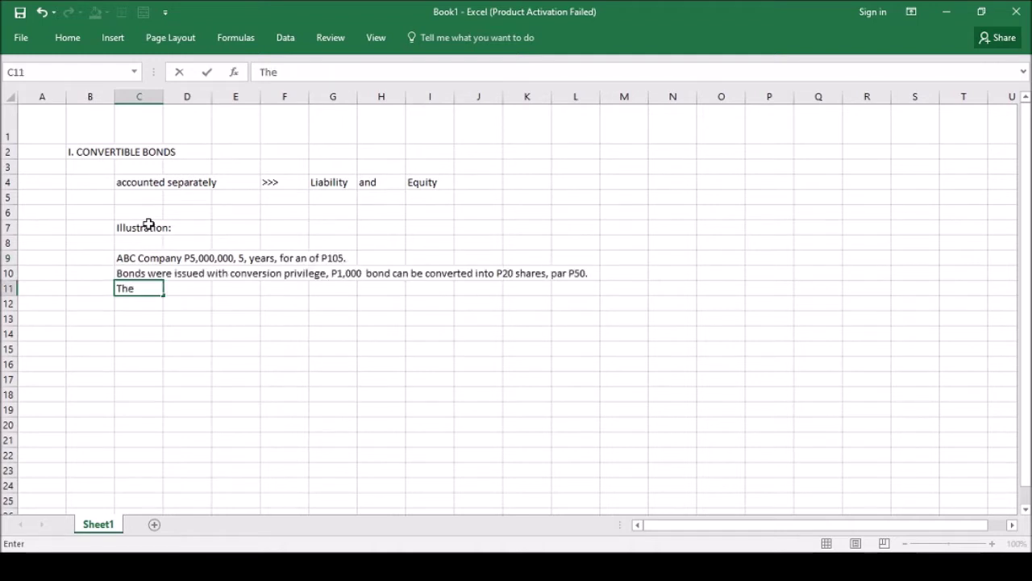
key(BackSpace)
key(BackSpace)
key(BackSpace)
text(if bonds were issued without conversion privilege the market value will be P98.)
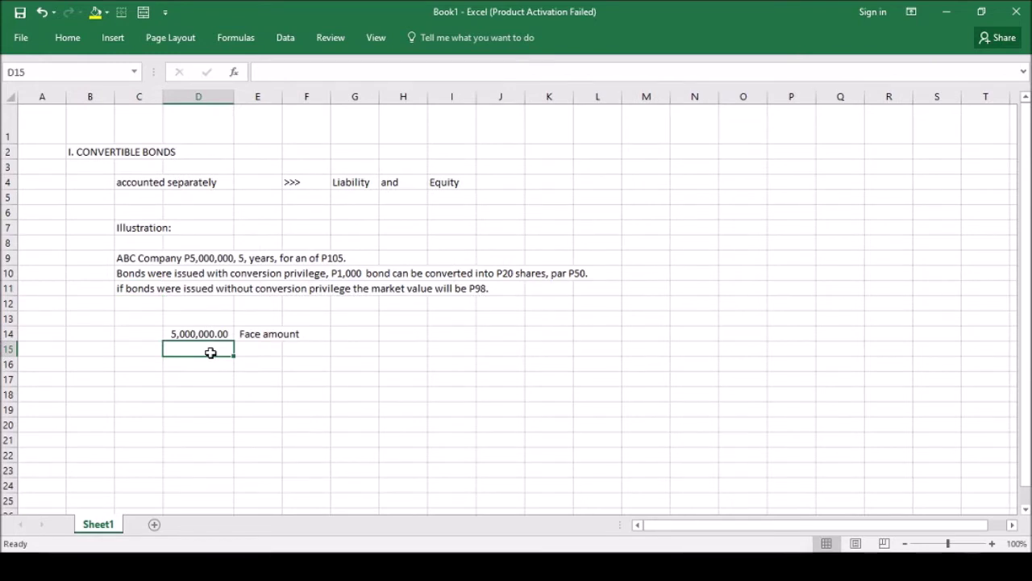
Enter 1.05 in D15 as the issue price and correct the text in G18 to "Equity Instruments"
text(1.05)
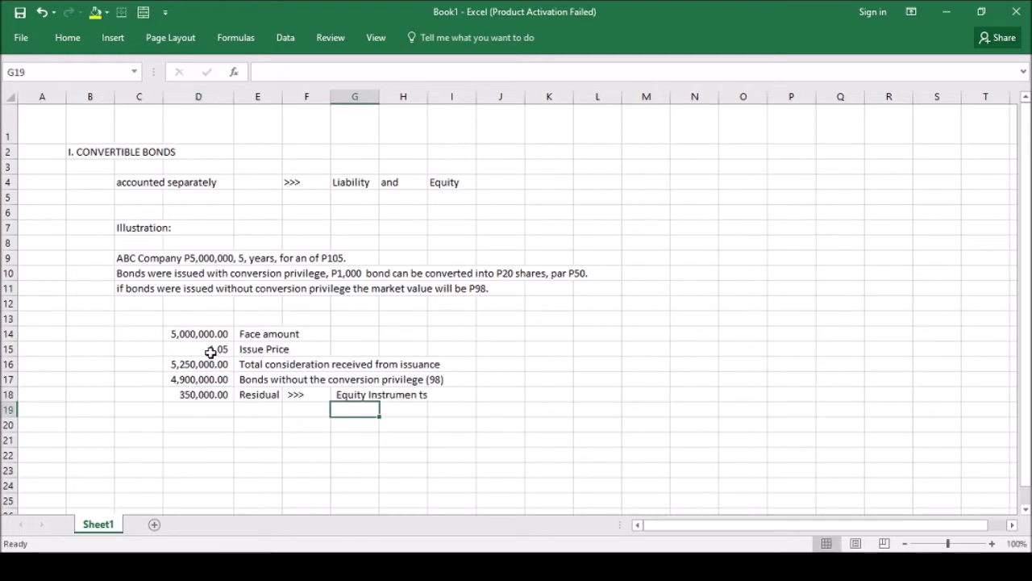
key(Up)
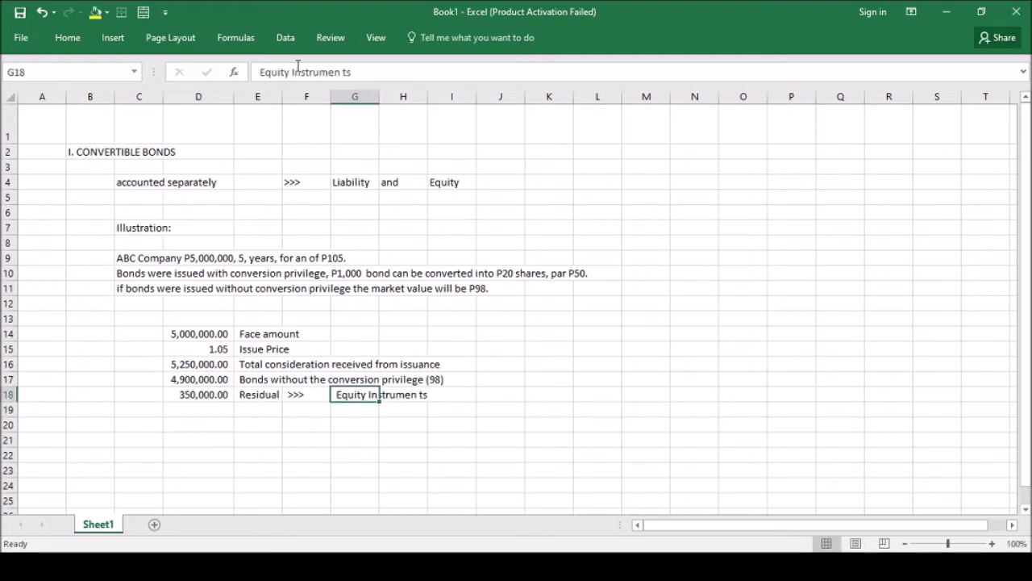
click(343, 72)
key(BackSpace)
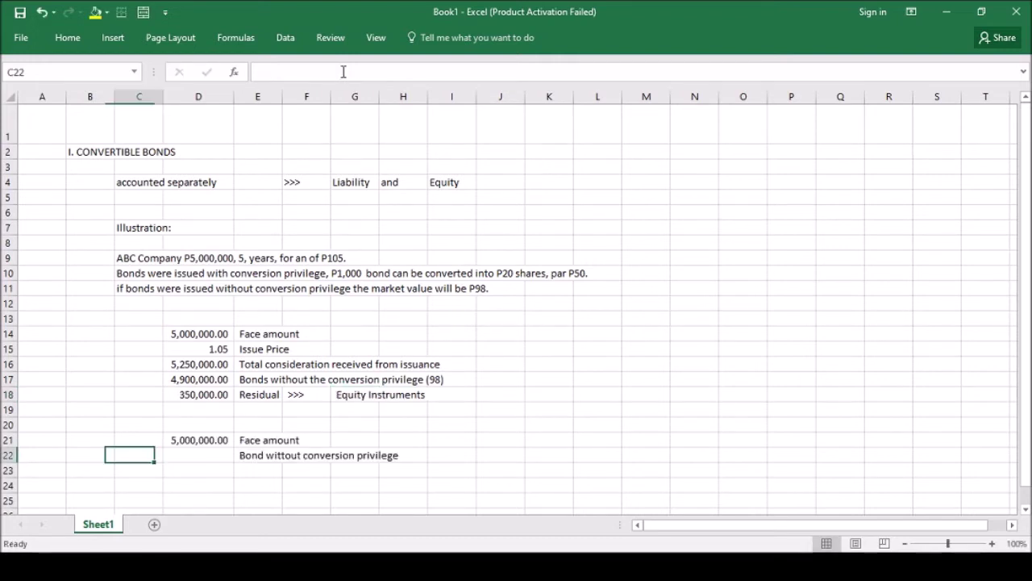
Link cell D22, the bond without conversion privilege, to the matching amount in D17
key(Right)
text(=)
key(Up)
key(Up)
key(Up)
key(Up)
key(Up)
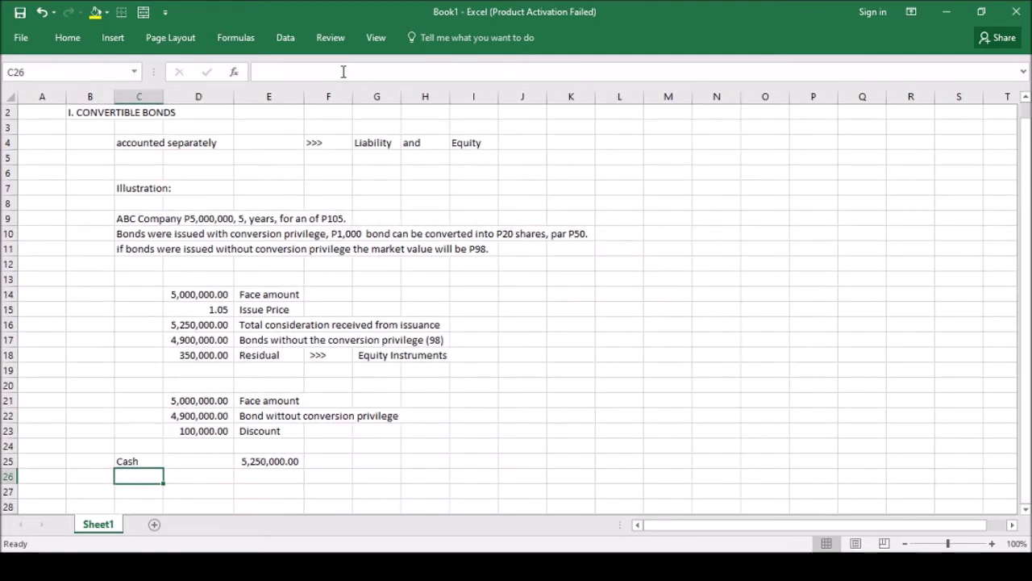
Enter "Discount on B/P" in C26 and link the Bonds Payable credit in F27 to the face amount in D21
text(Discount on B/P)
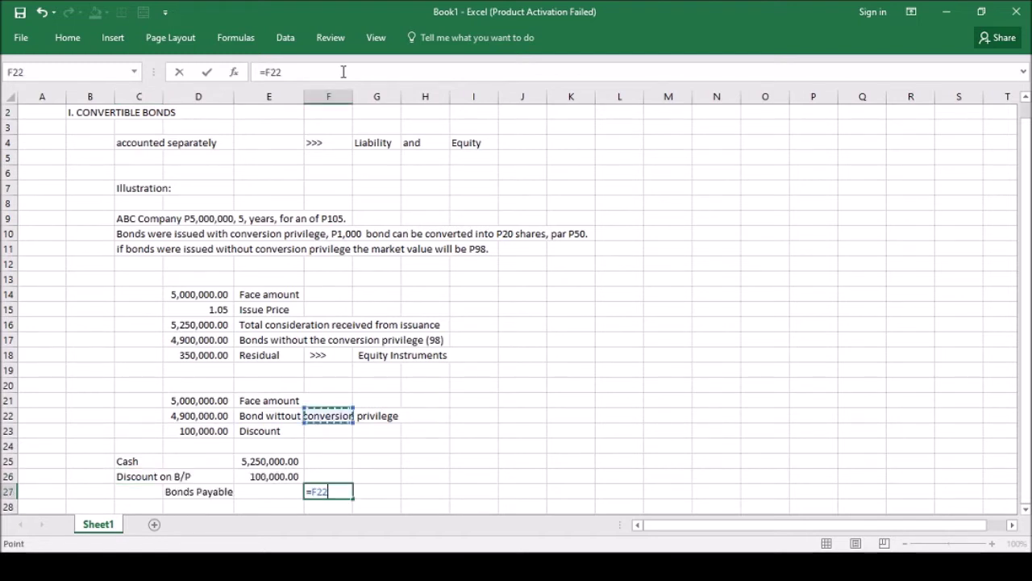
key(Up)
key(Left)
key(Left)
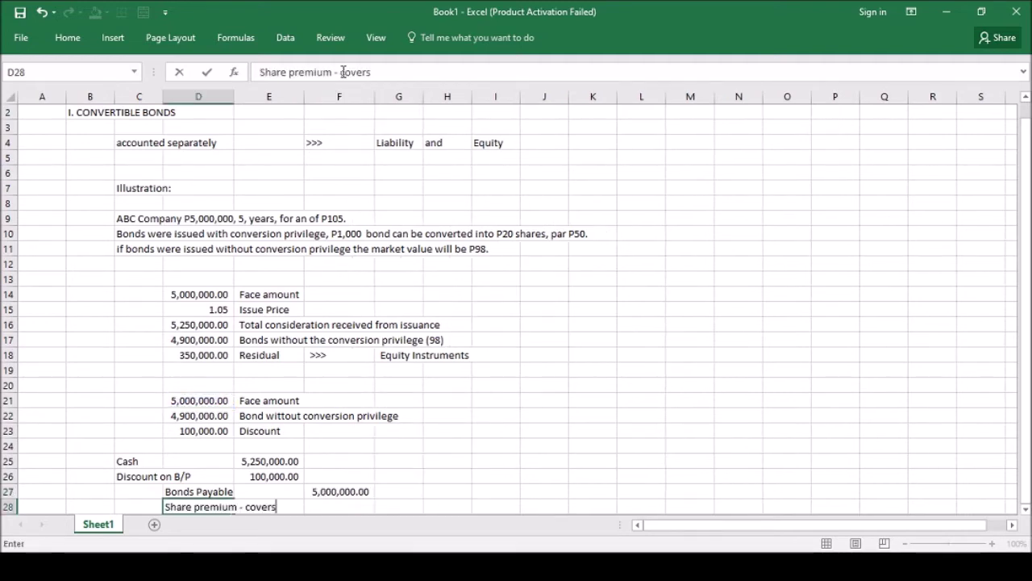
Correct the D28 label to "Share premium - conversion pr" and link its credit amount in F28 to the residual in D18
key(BackSpace)
key(BackSpace)
key(BackSpace)
key(BackSpace)
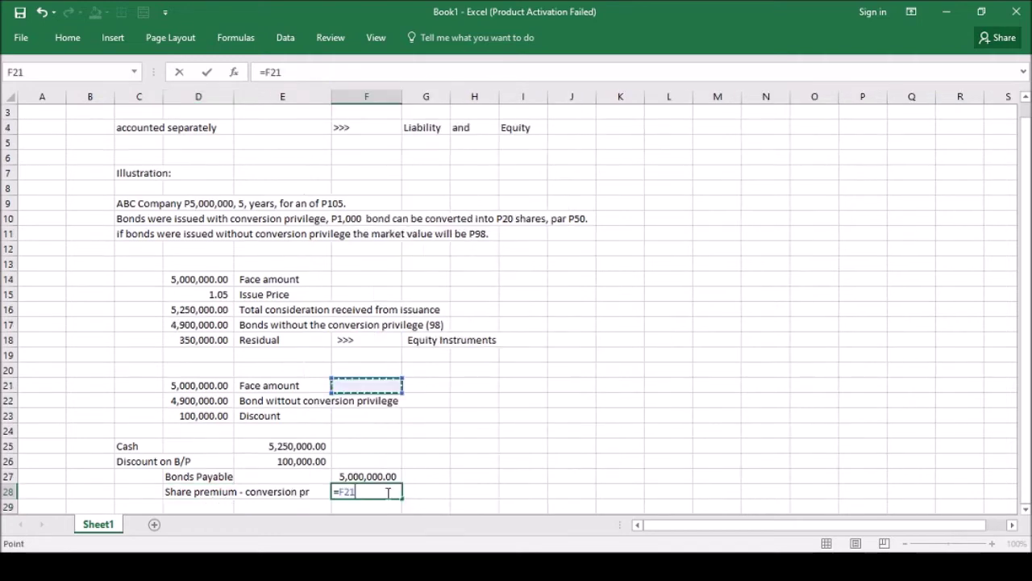
key(Up)
key(Up)
key(Up)
key(Left)
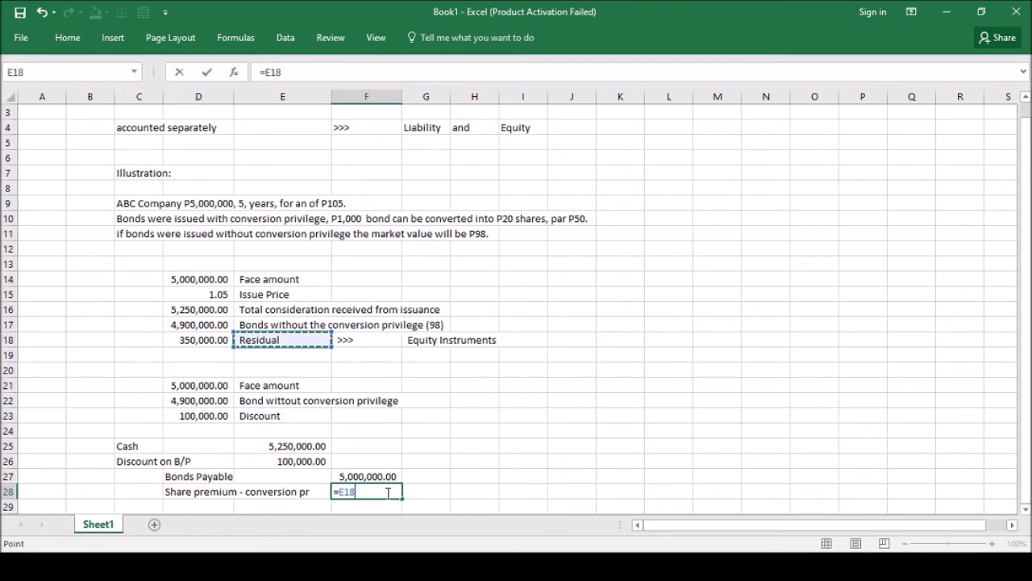
key(Return)
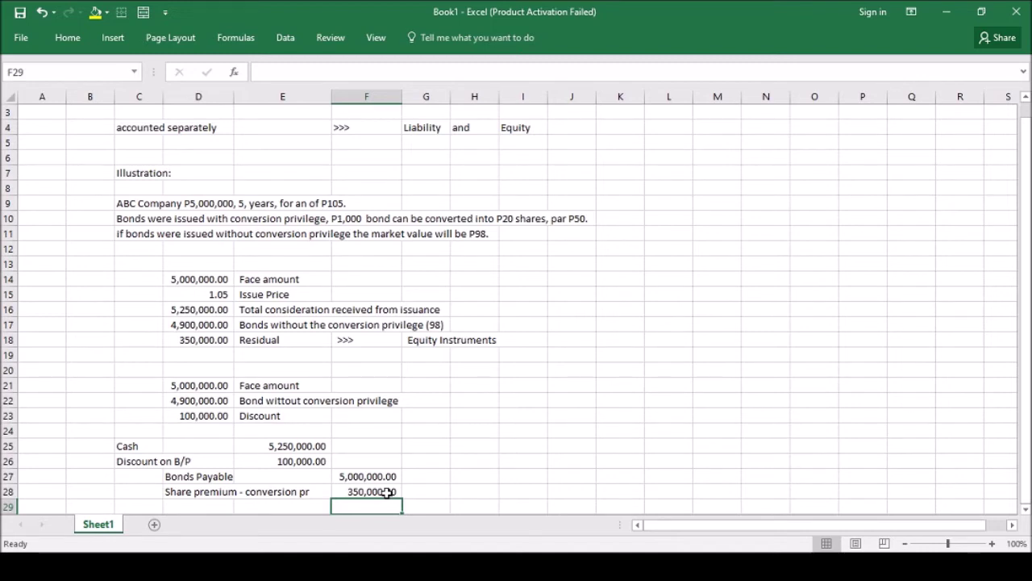
Enter "Assuming, the convertible bonds were issued with unknown market value." in cell C30
key(Left)
key(Left)
key(Left)
key(Left)
key(Down)
key(Right)
text(A)
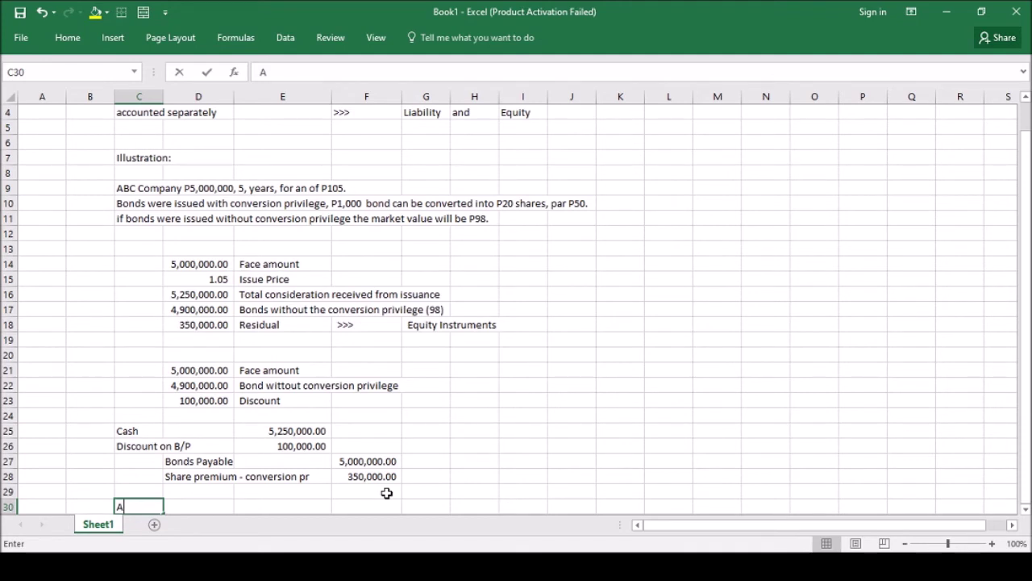
text(ssuming, the bond)
key(BackSpace)
key(BackSpace)
key(BackSpace)
key(BackSpace)
text(con)
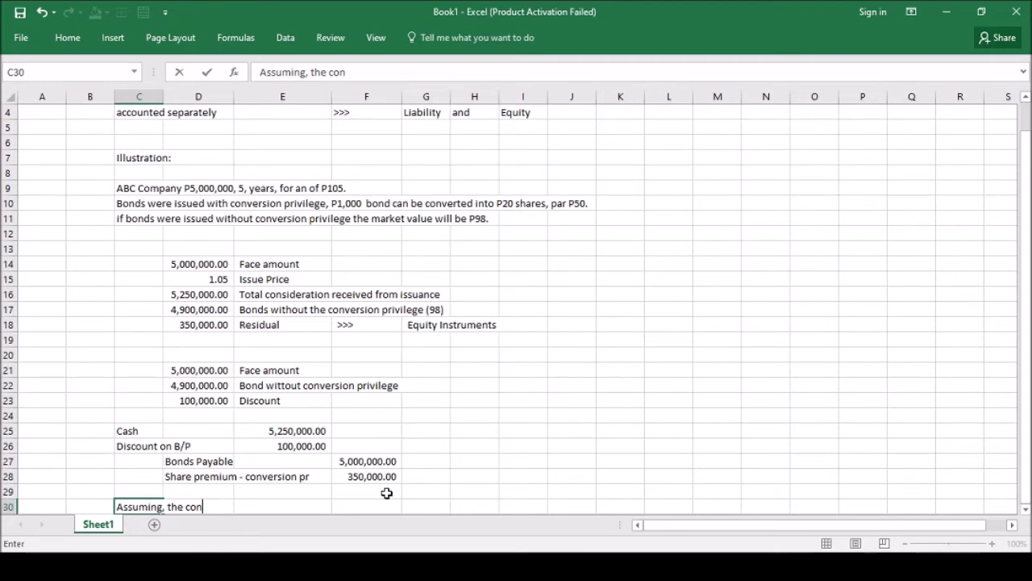
text(vertible bonds were issued with)
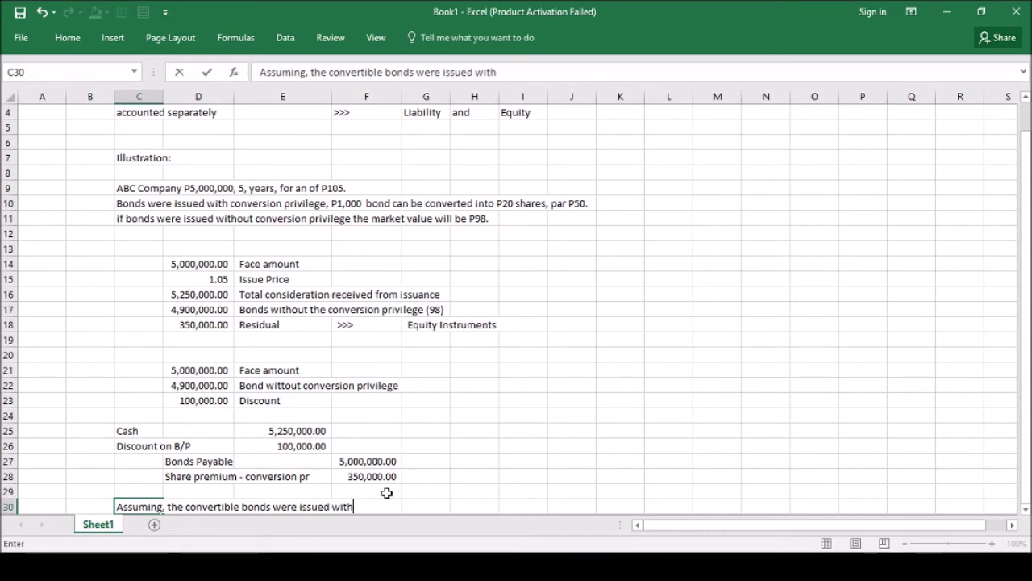
text(unknown market valye.)
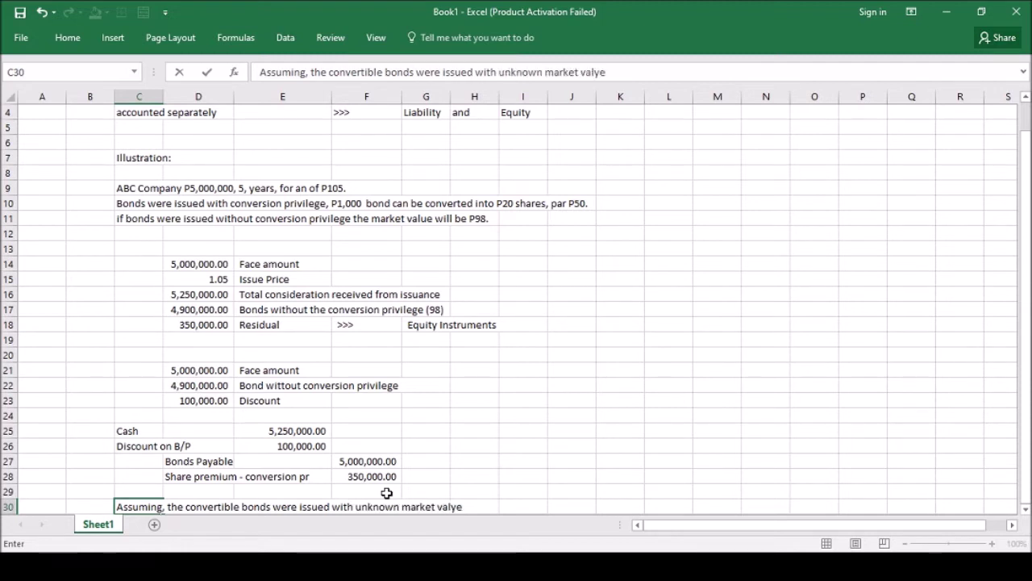
key(BackSpace)
key(BackSpace)
key(BackSpace)
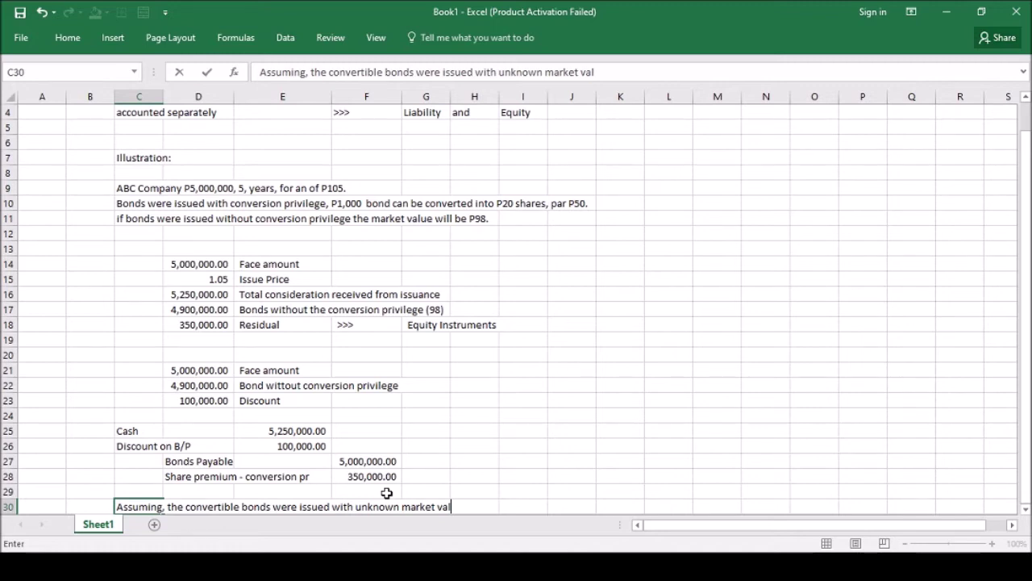
text(ue.)
key(Return)
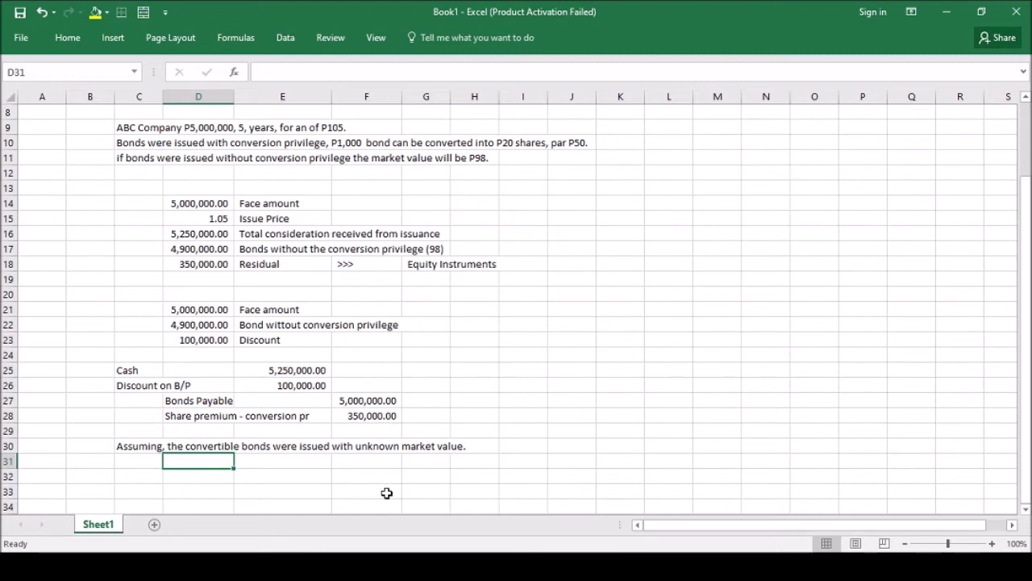
Add a "Nominal Rate" row in row 34 below the effective rate, with 8% in column E
key(Down)
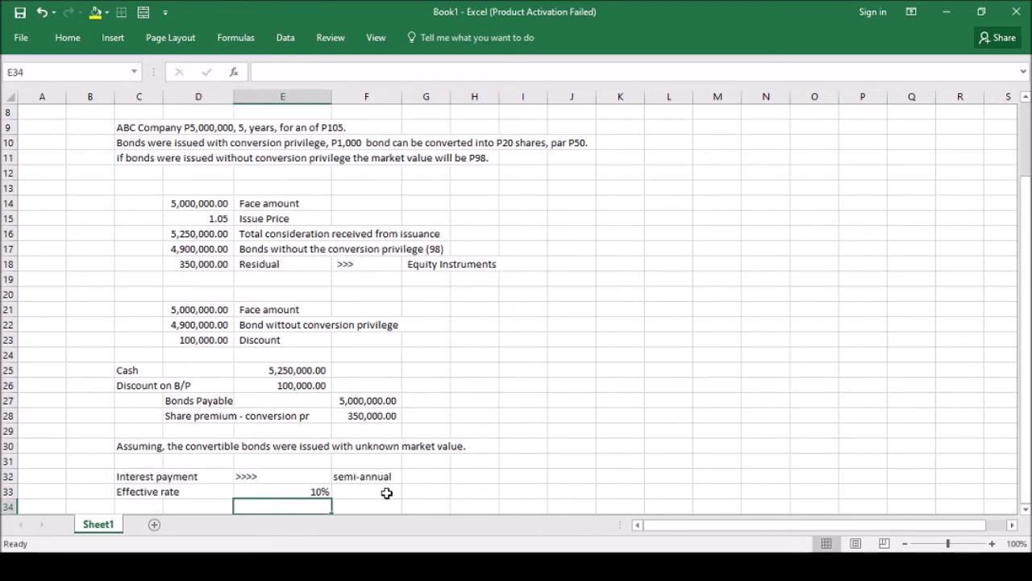
key(Left)
key(Left)
text(Nominal R)
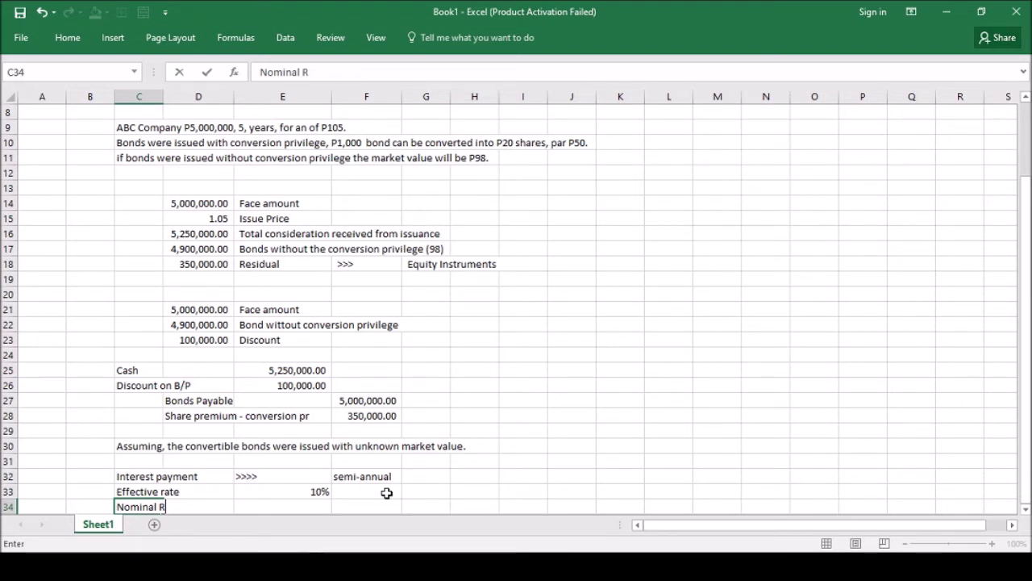
text(ate)
key(Tab)
key(Tab)
text(8%)
key(Return)
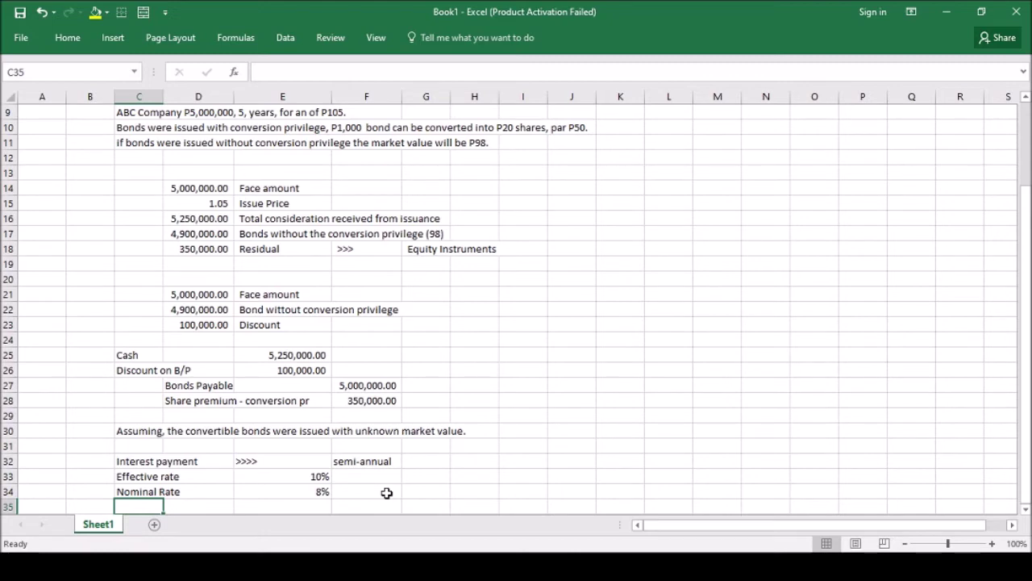
key(Return)
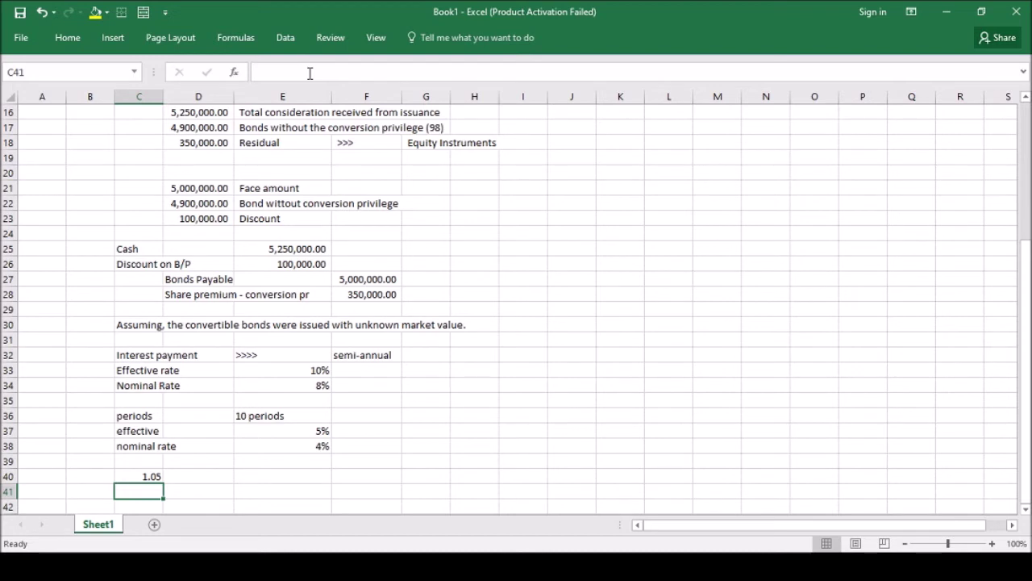
Enter 1 in C41 and start the first discount factor formula in C42 with a reference to C41
text(1)
key(Return)
text(=)
key(Up)
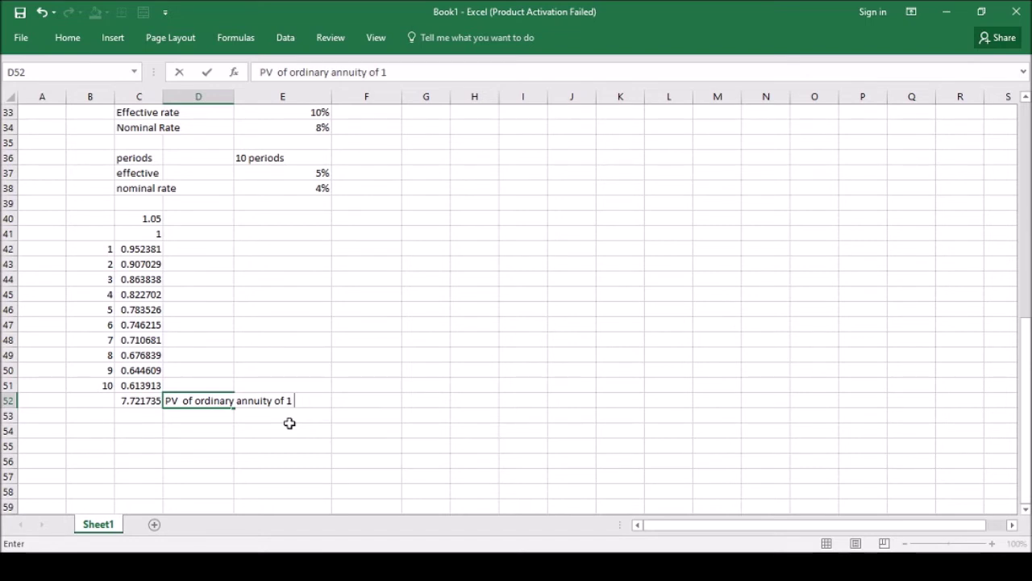
Label D52 "PV of ordinary annuity of 1 at 5% for periods" and D51 "PV of 1 at 5% for 10 periods"
text(at 5% for periods)
key(Return)
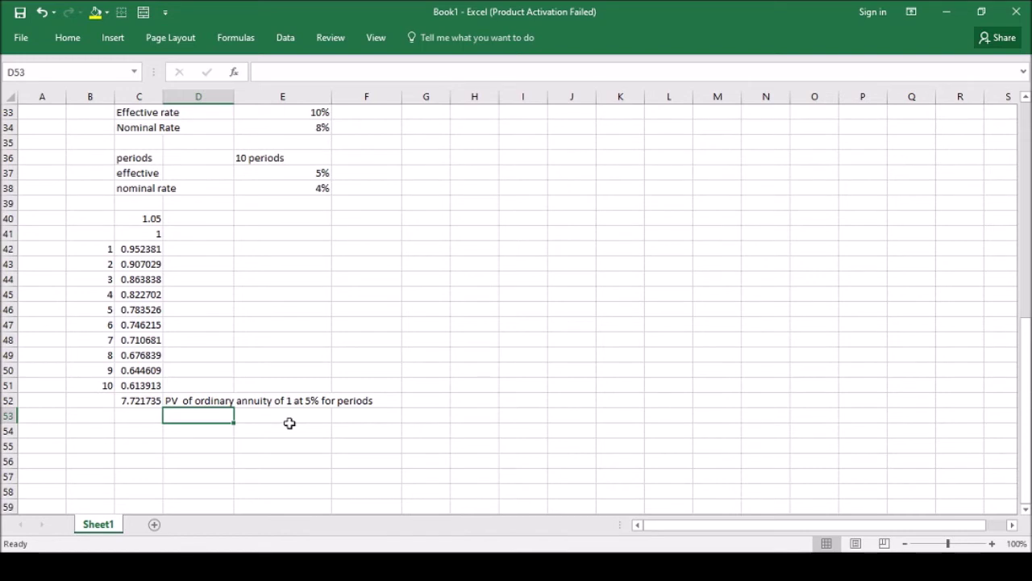
key(Up)
key(Up)
text(PV of 1 at 5% for 10 pe)
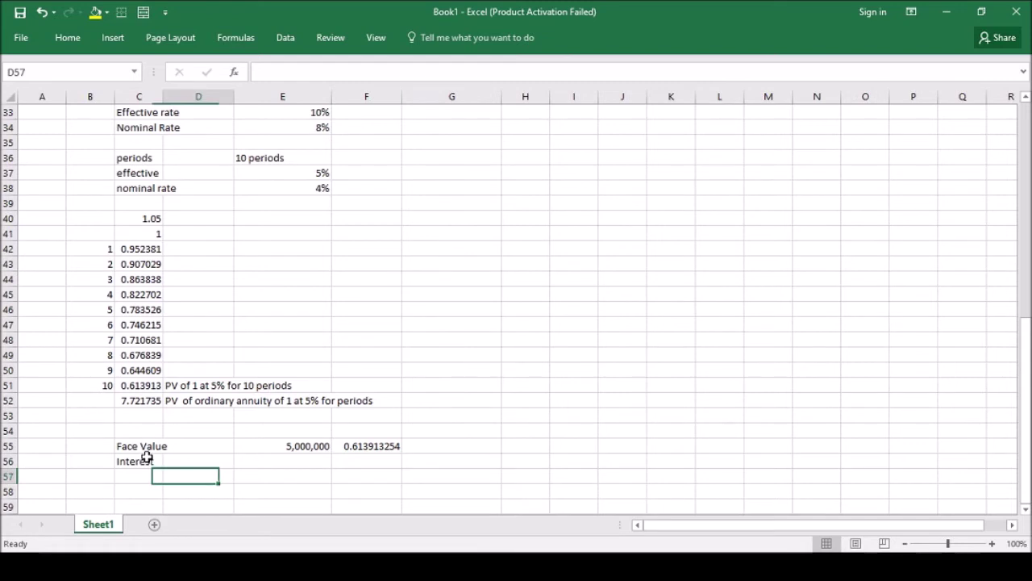
Calculate the interest in E56 as =E55*0.04 and total the present values in G57 as =G55+G56
key(Tab)
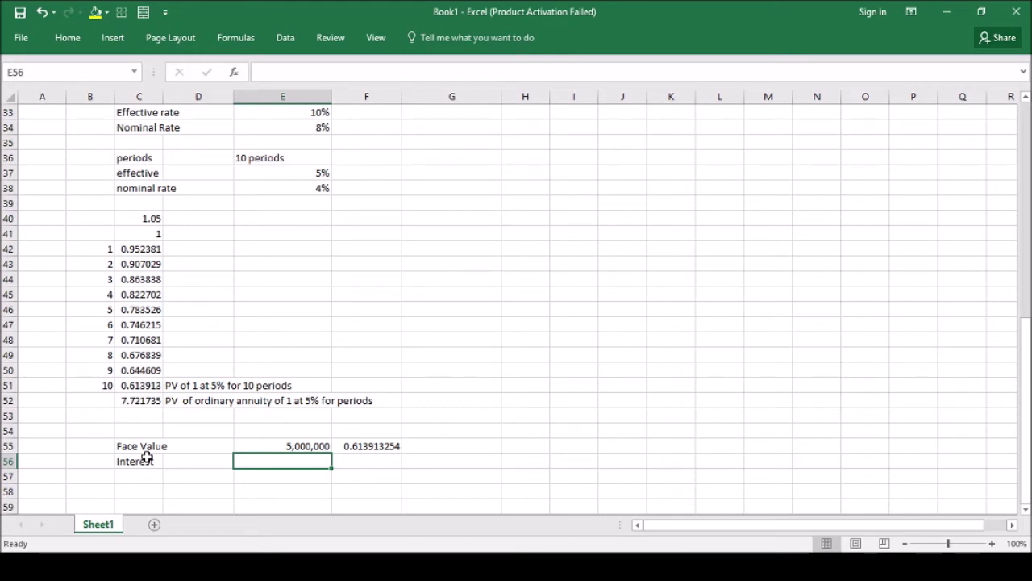
text(=E55*0.04)
key(ctrl+Return)
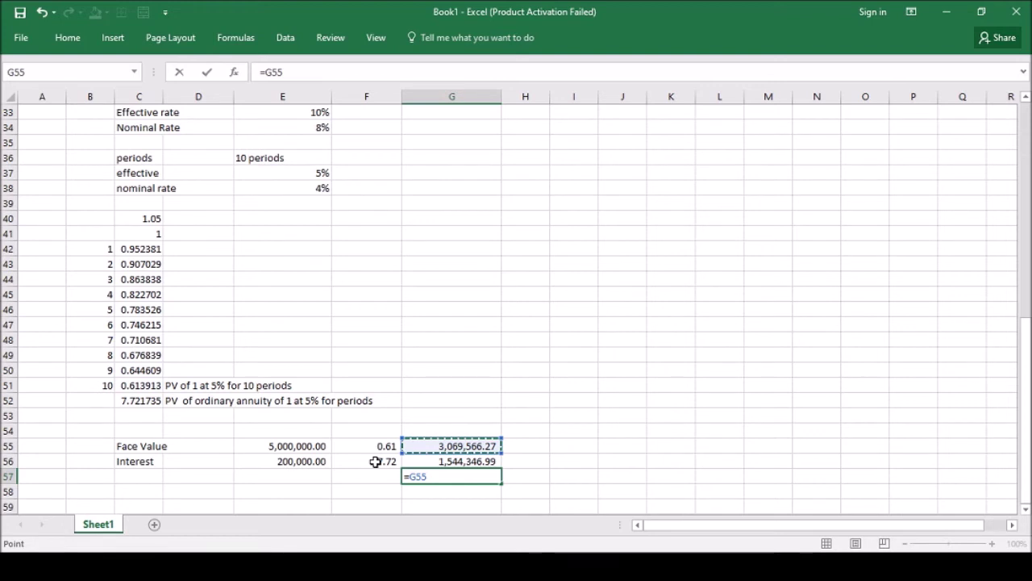
text(+G56)
key(Return)
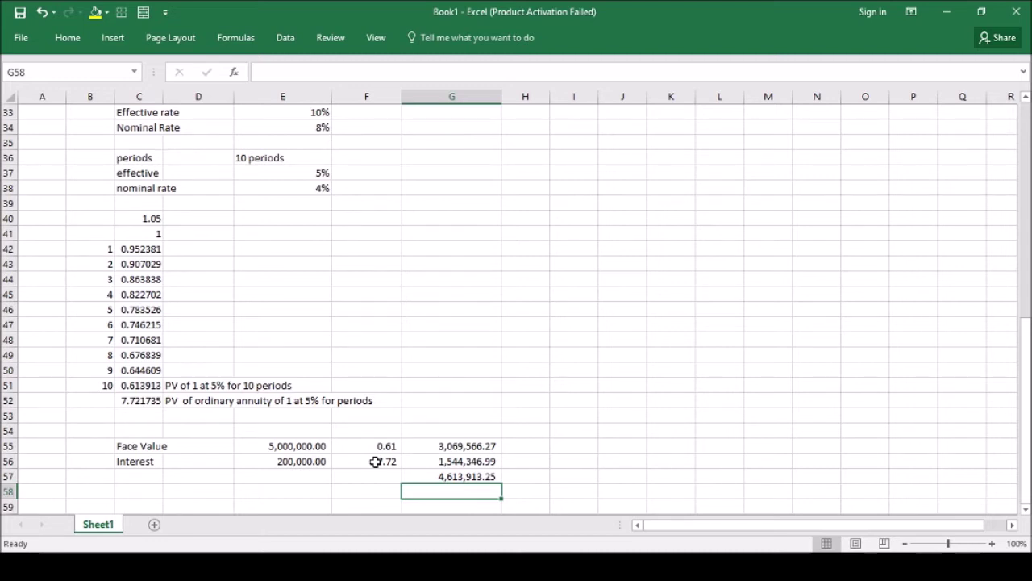
Add "Issue of Price of the Bonds" with 5,250,000 in row 59 and label D60 "Bond without conversion privilege"
key(Down)
key(Left)
key(Left)
key(Left)
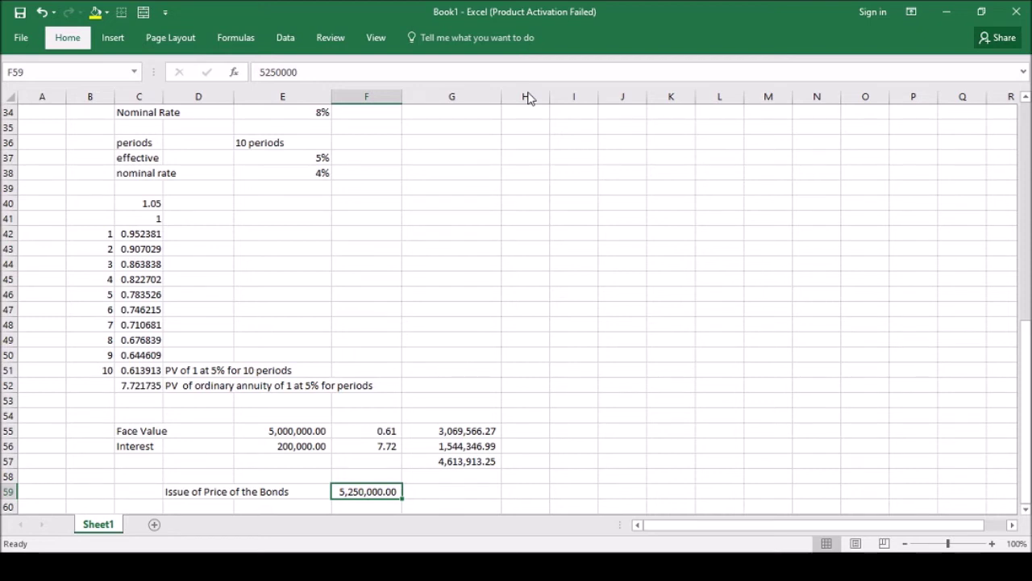
click(188, 507)
text(Bond without conversion privilege)
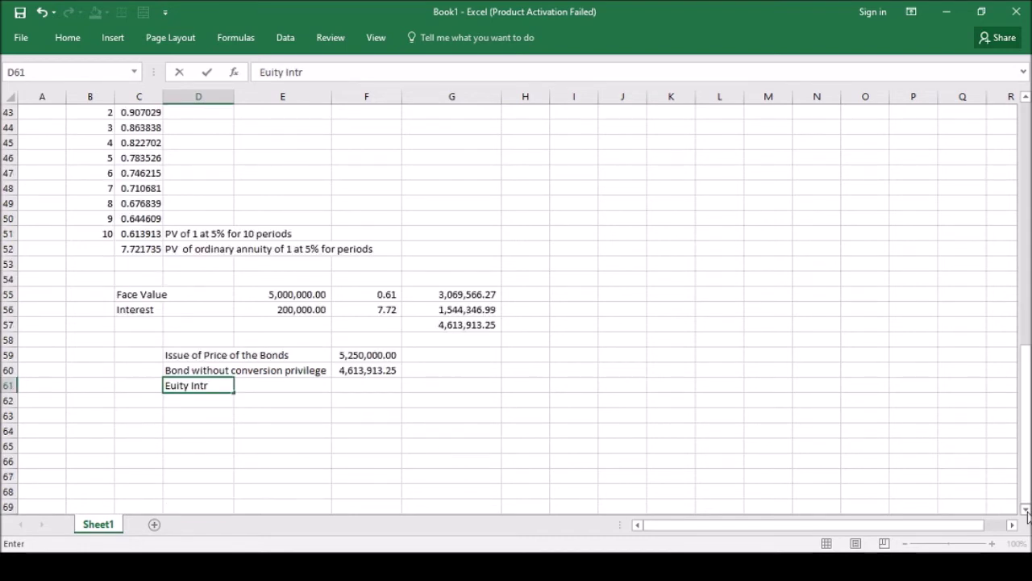
Label D61 "Equity Intrument" and calculate its amount in F61 as =F59-F60
text(ument)
key(Tab)
key(Tab)
text(=F59-F60)
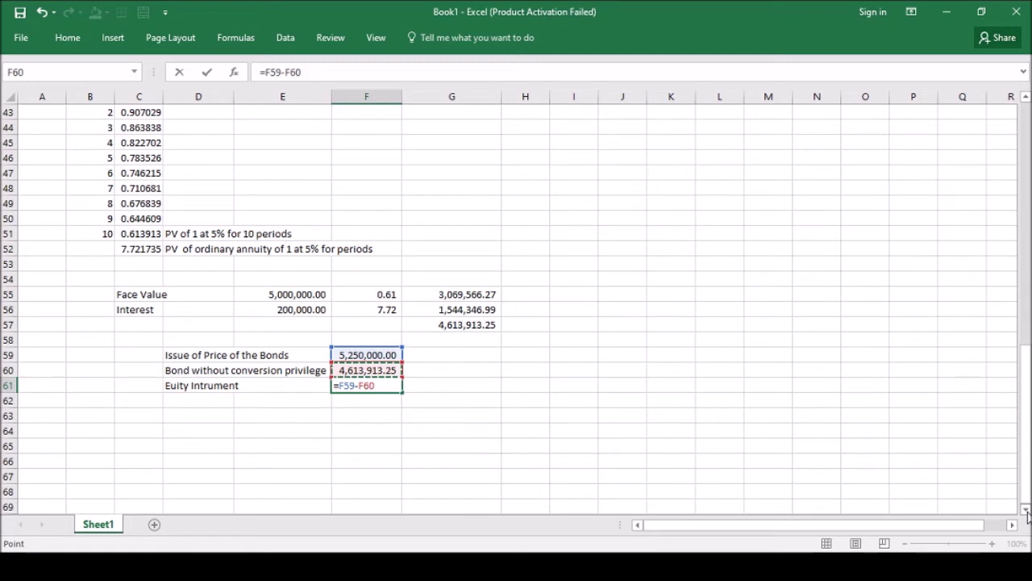
key(Return)
click(198, 385)
click(266, 71)
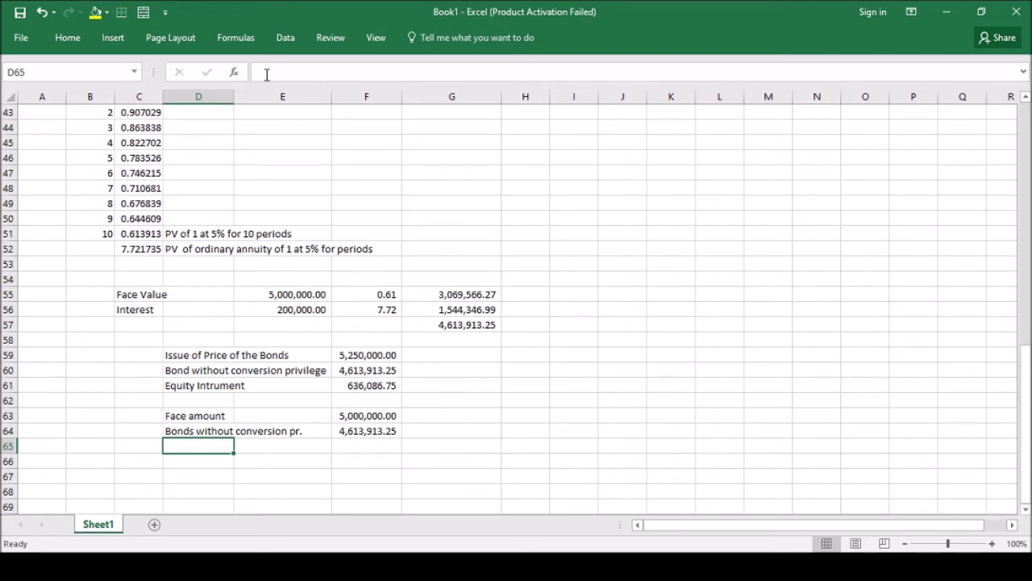
Label D65 "Discount" and calculate it in F65 as =F63-F64
text(Discount)
key(Tab)
key(Tab)
text(=F63-F64)
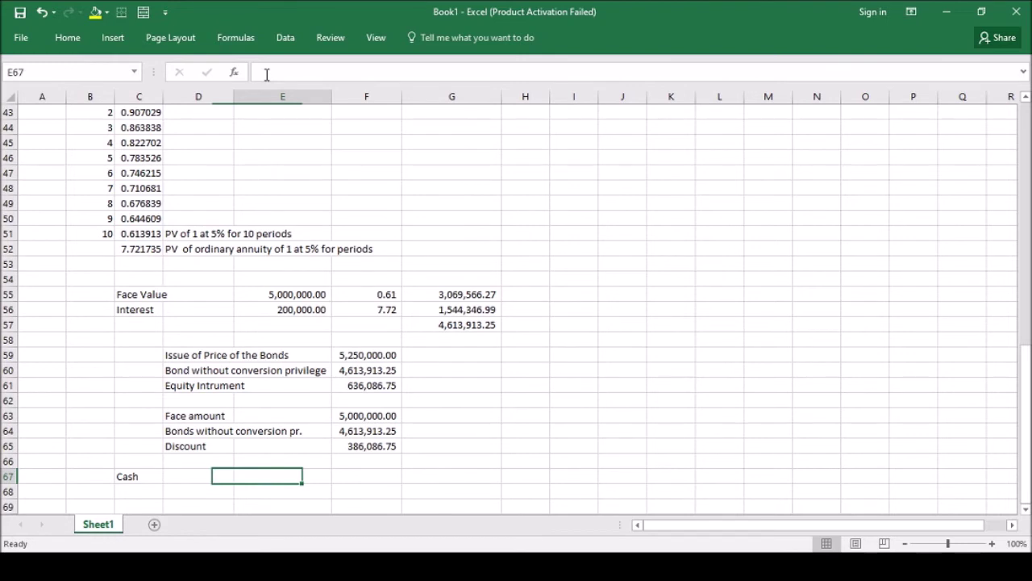
Record the debits in column E: Cash in row 67 as =F59 and "Discount on B/P" in row 68 as =F65
text(=F59)
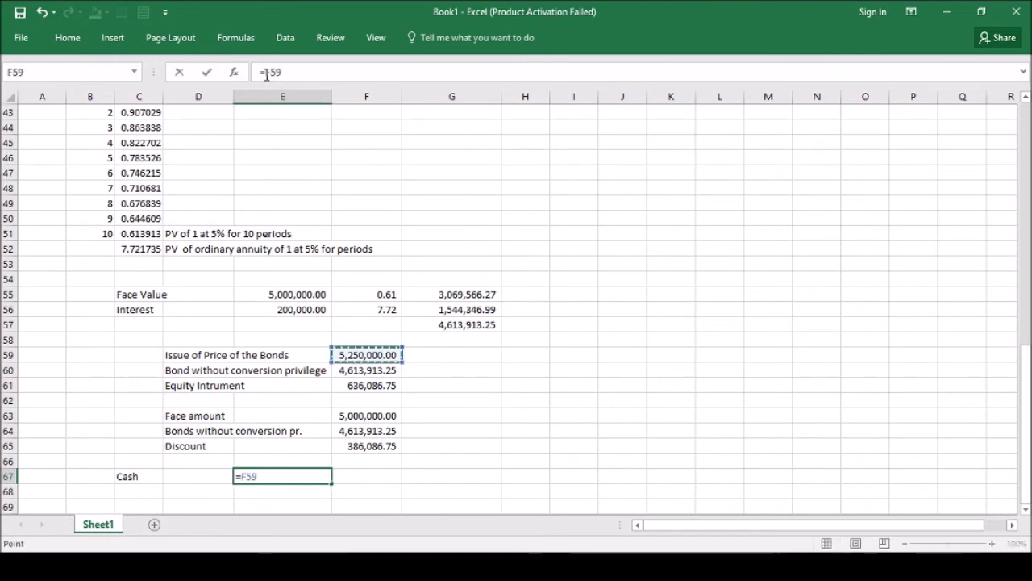
key(Return)
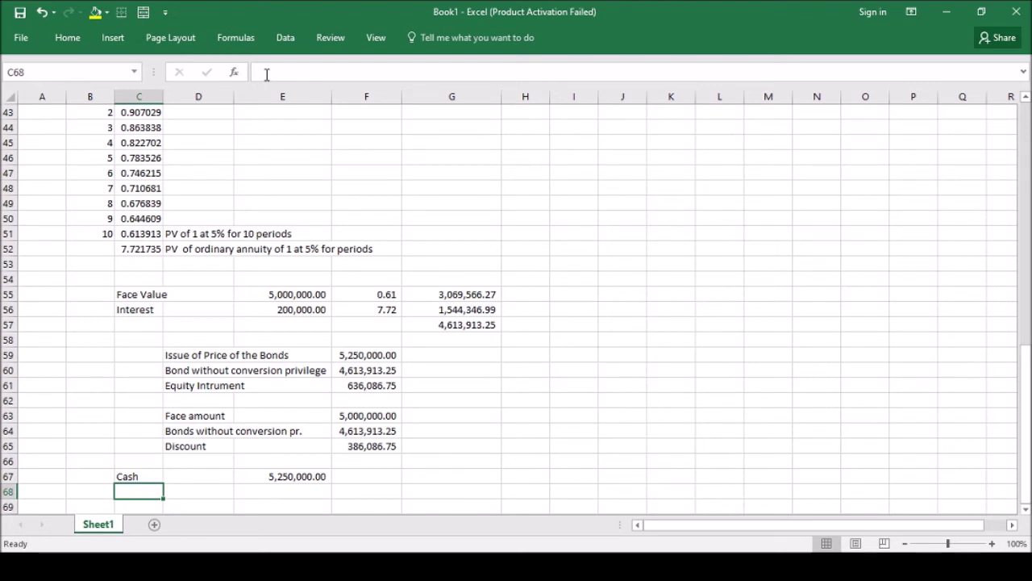
text(Discount on B/P)
key(Tab)
key(Tab)
text(=)
key(Right)
key(Up)
key(Up)
key(Up)
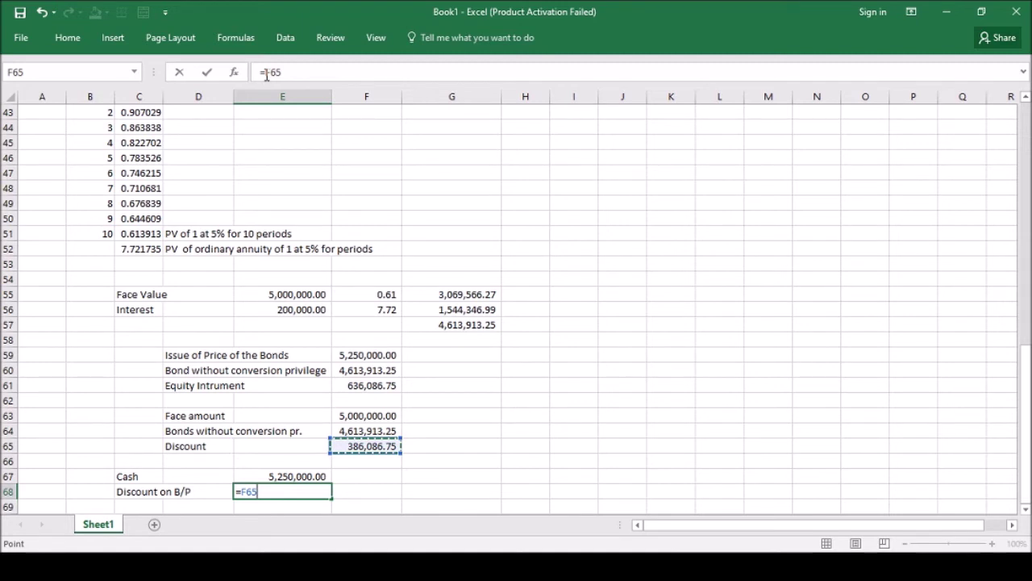
key(Return)
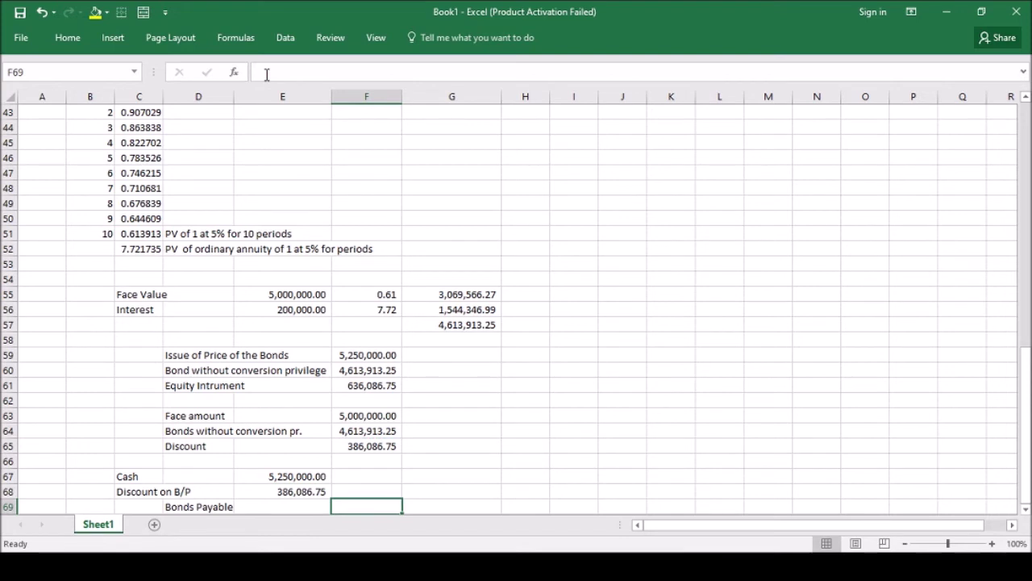
Credit Bonds Payable in F69 with the face amount from F63 and add a "Share premium - conversion pr." line in row 70
text(=)
key(Up)
key(Up)
key(Up)
key(Up)
key(Up)
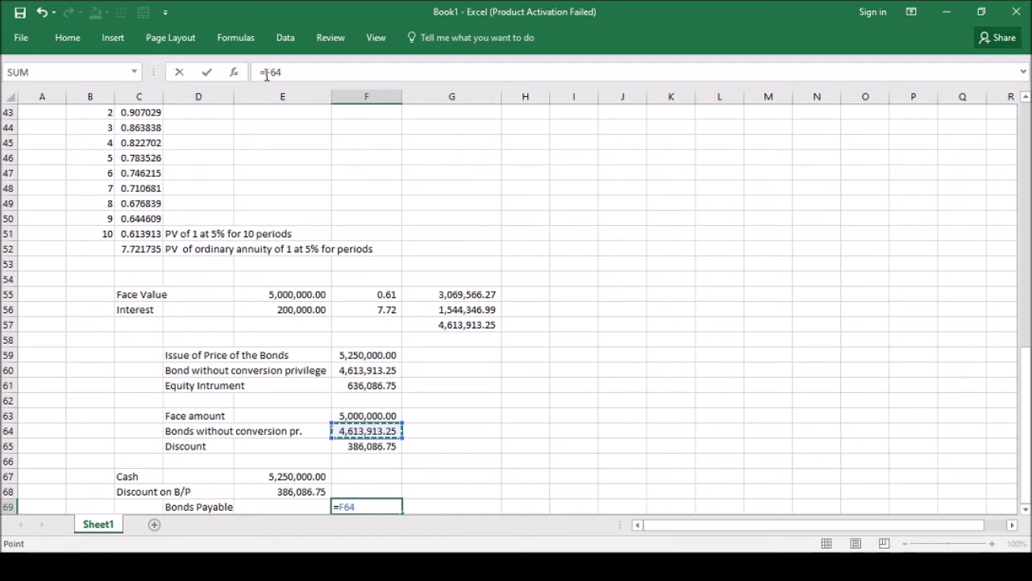
key(Return)
key(Left)
key(Left)
text(Share premium)
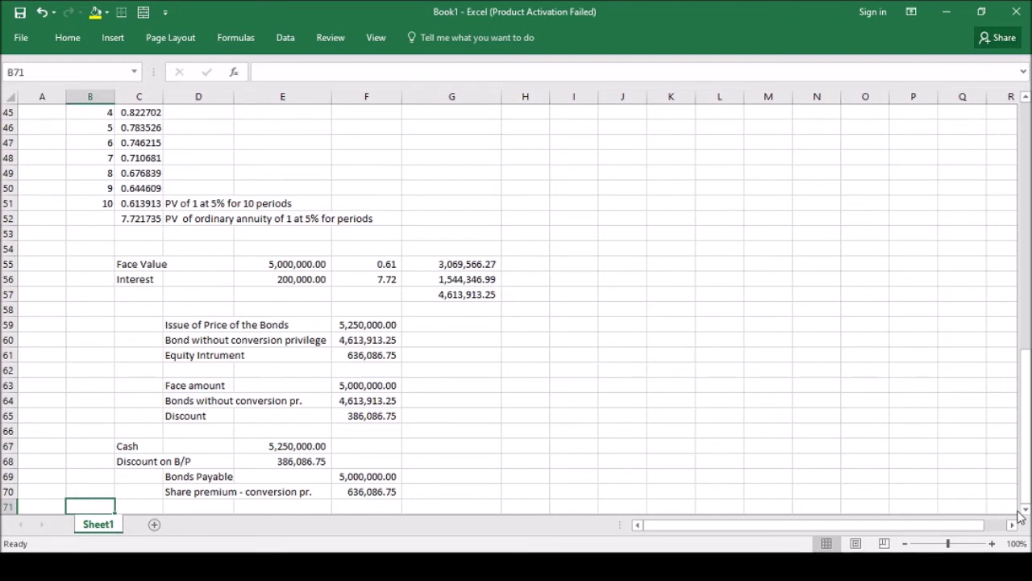
Review the present value calculation, equity split and issuance journal entry in C55:G70
click(1025, 510)
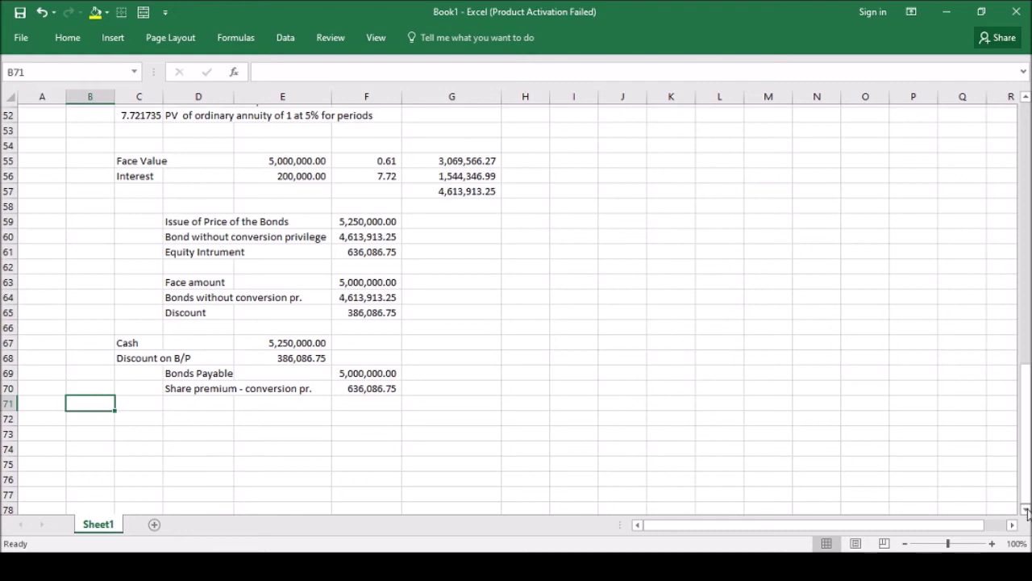
scroll(1027, 511, down, 1)
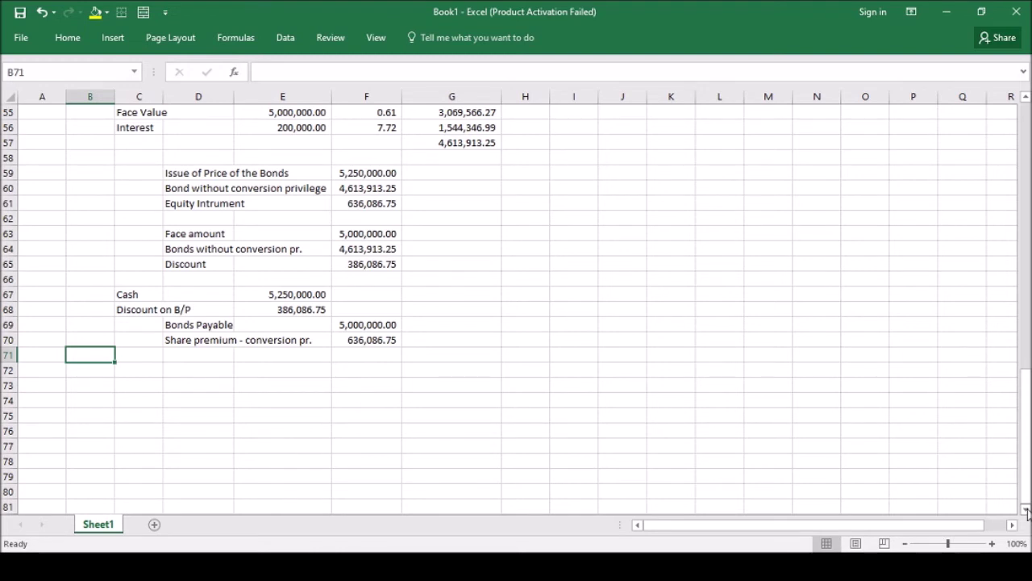
key(Down)
key(Down)
key(Right)
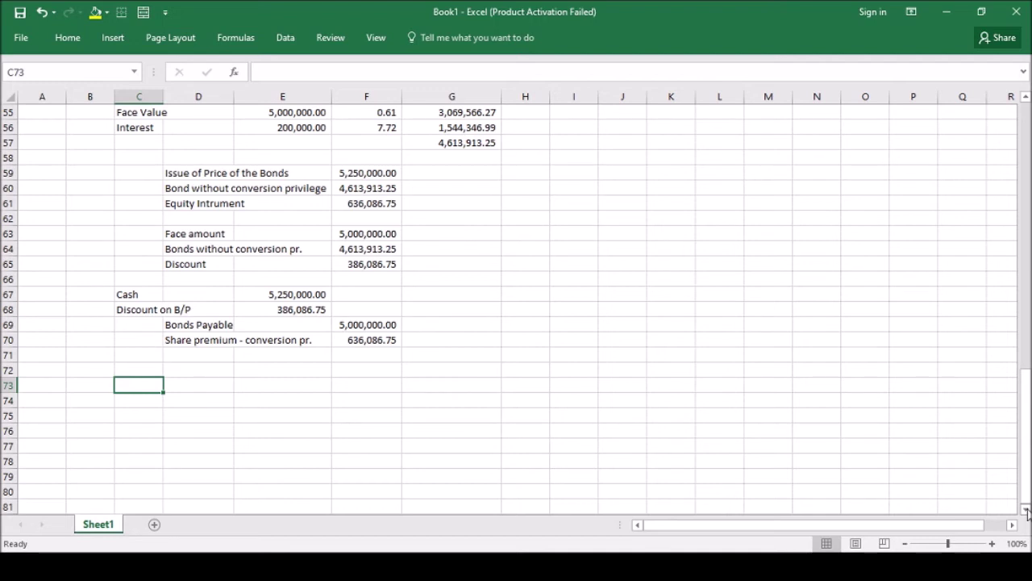
key(Right)
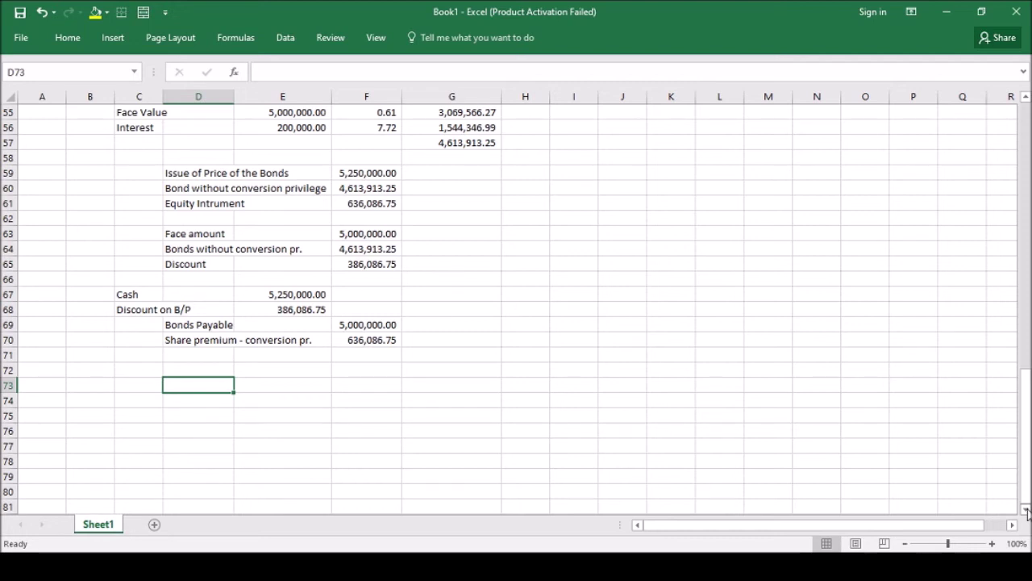
key(Left)
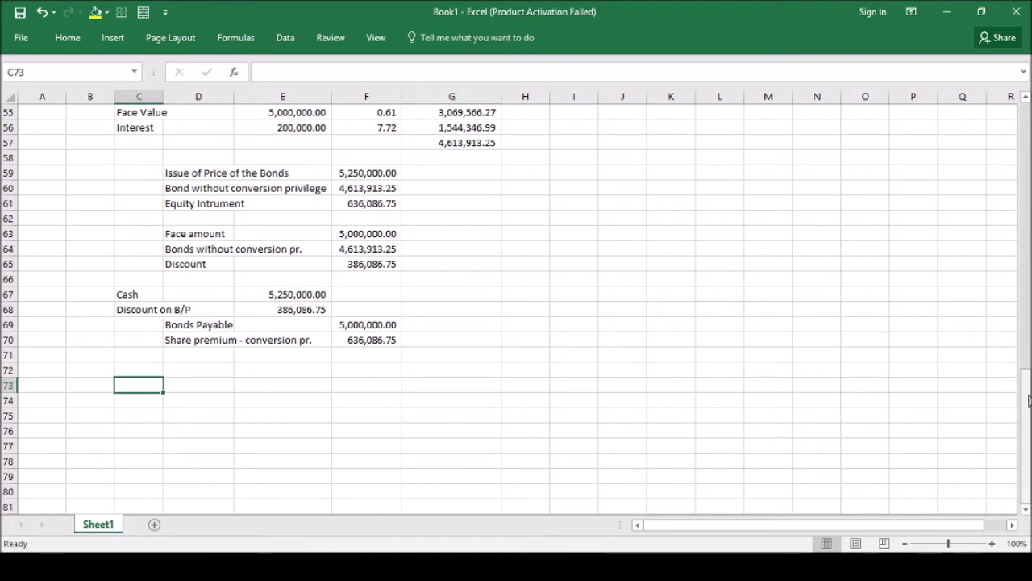
scroll(173, 197, up, 2)
drag(129, 201, 453, 433)
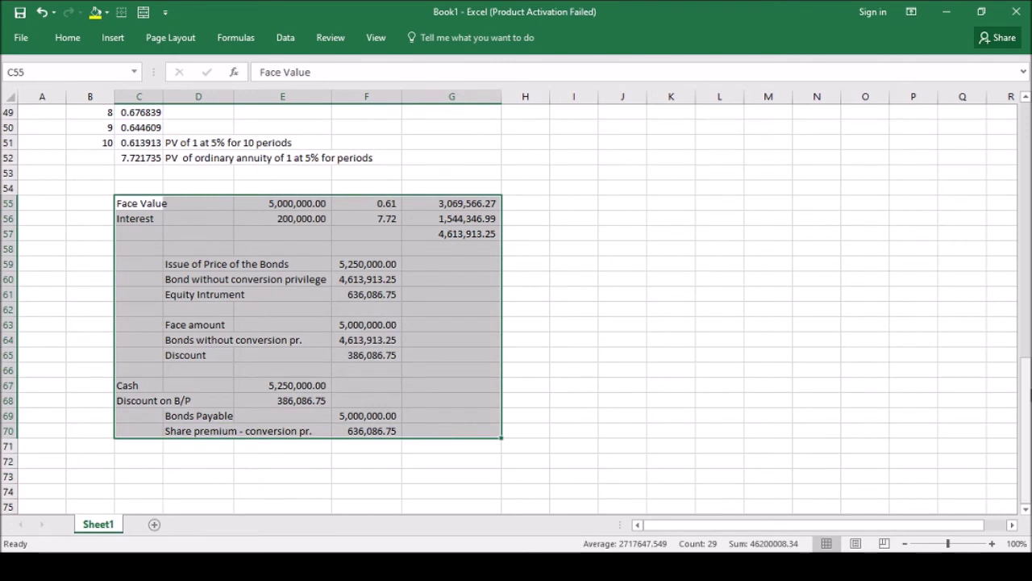
click(1027, 511)
click(1027, 511)
click(1027, 511)
click(1027, 511)
click(1026, 510)
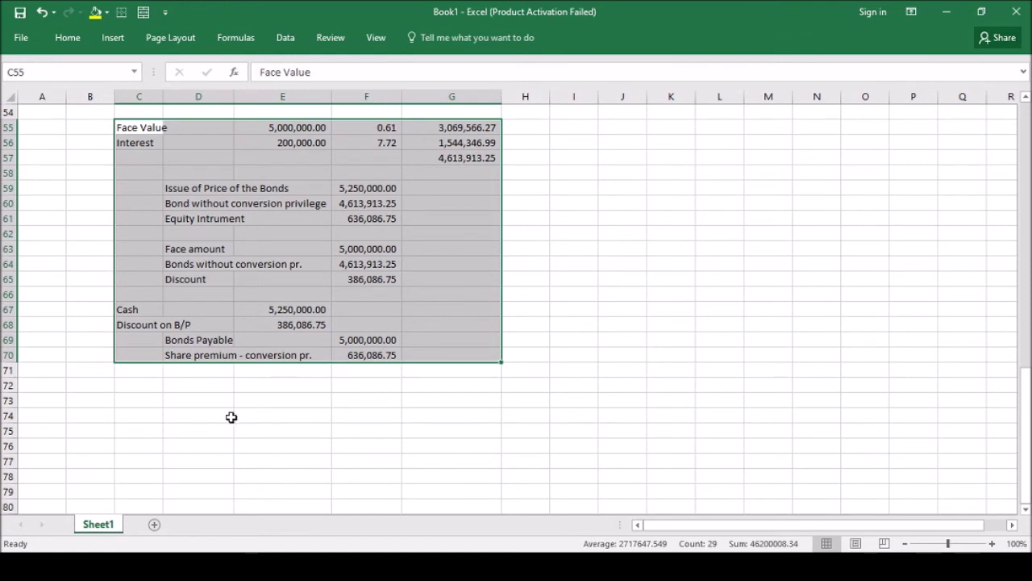
Enter "After 3 years, the bonds were converted into ordinary shares" in C73
click(126, 401)
text(After )
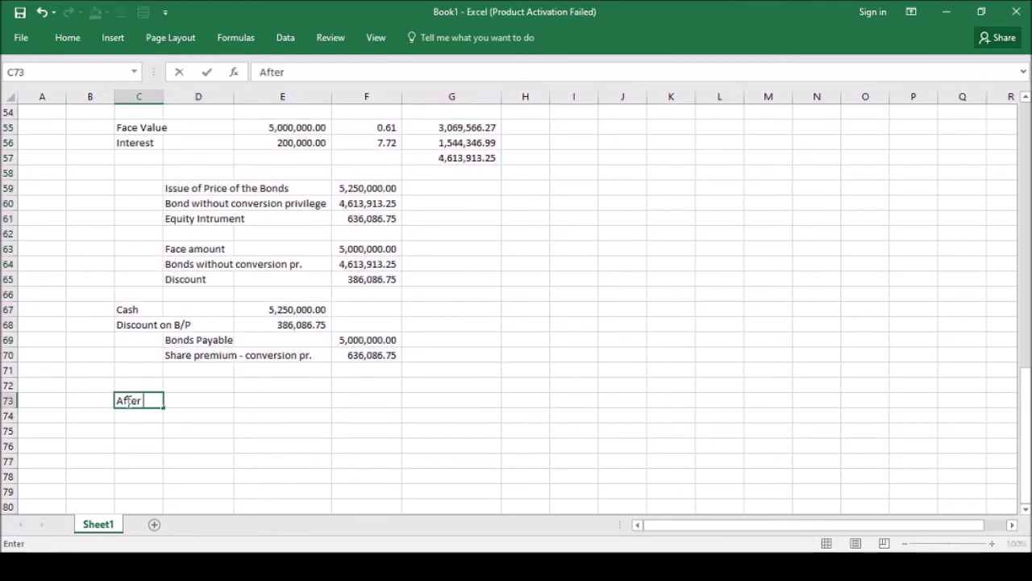
text(3 years, the bonds w)
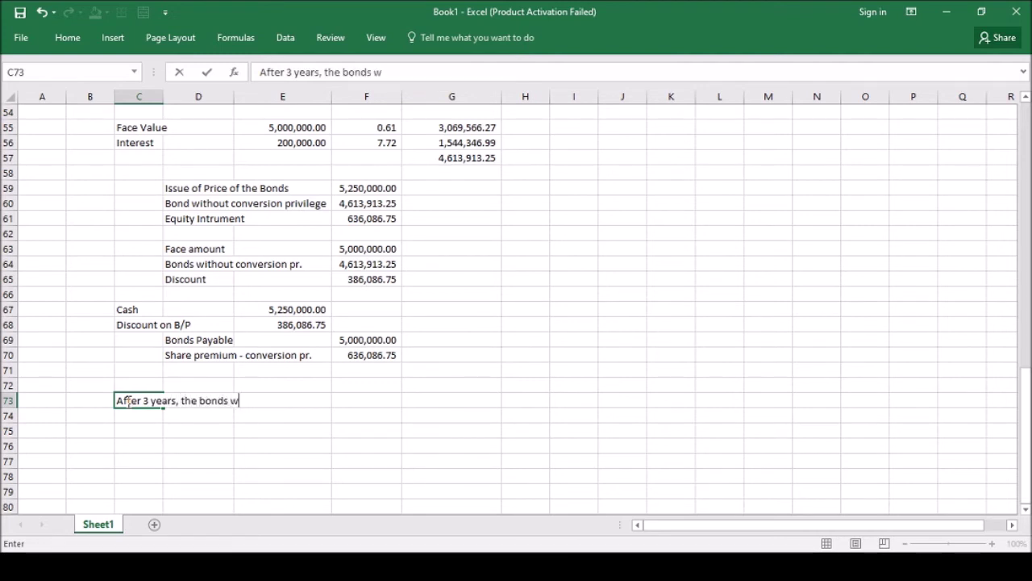
text(ere conv)
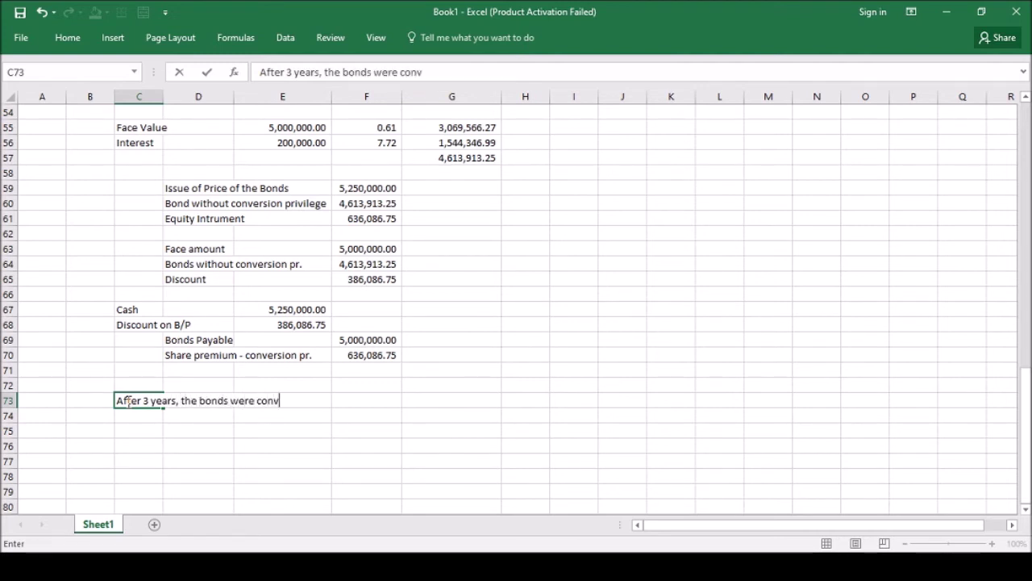
text(erted into )
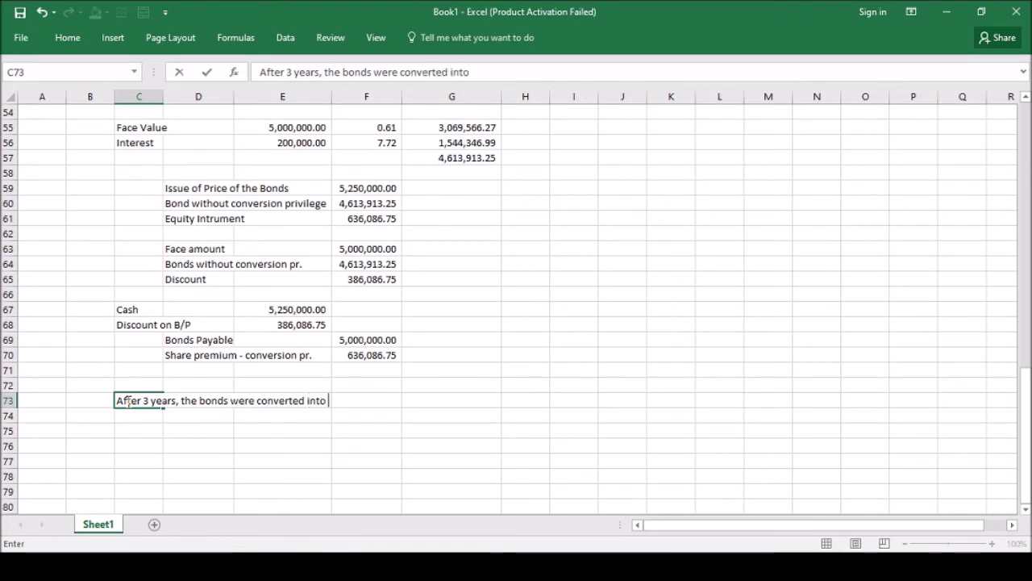
text(ordinary shares)
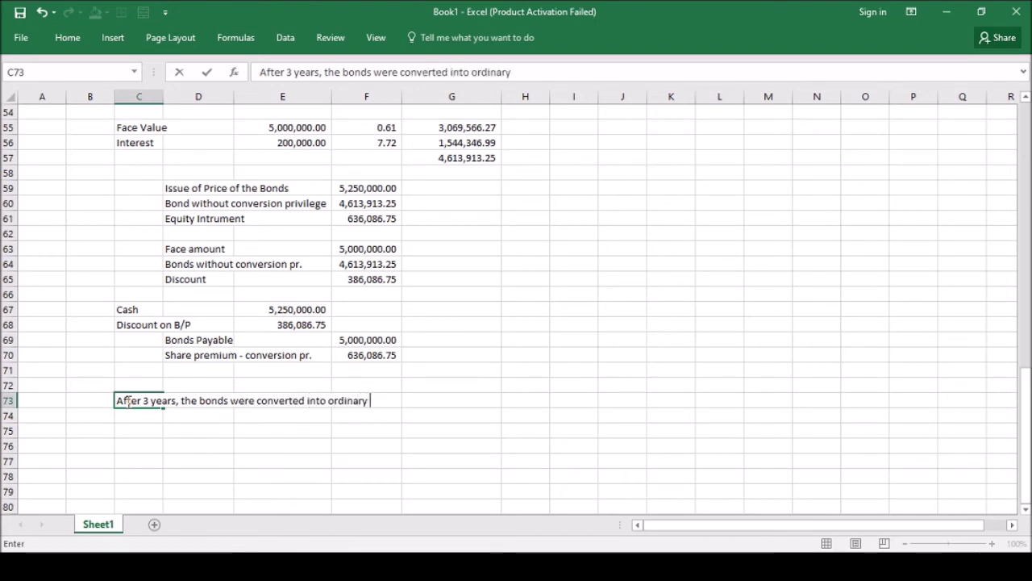
key(Return)
key(Return)
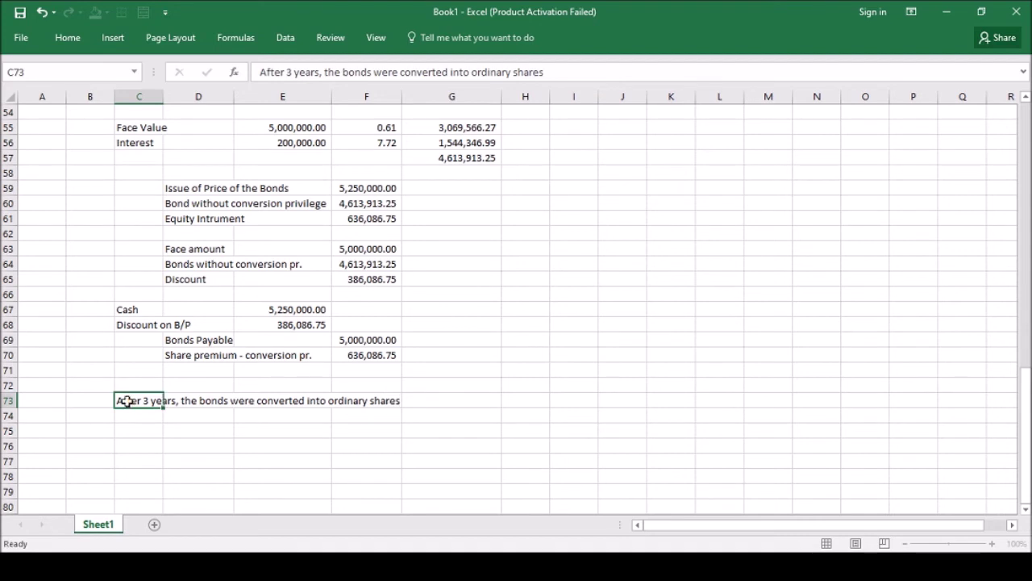
Start a date column in D75 with 1/1/2020
key(Right)
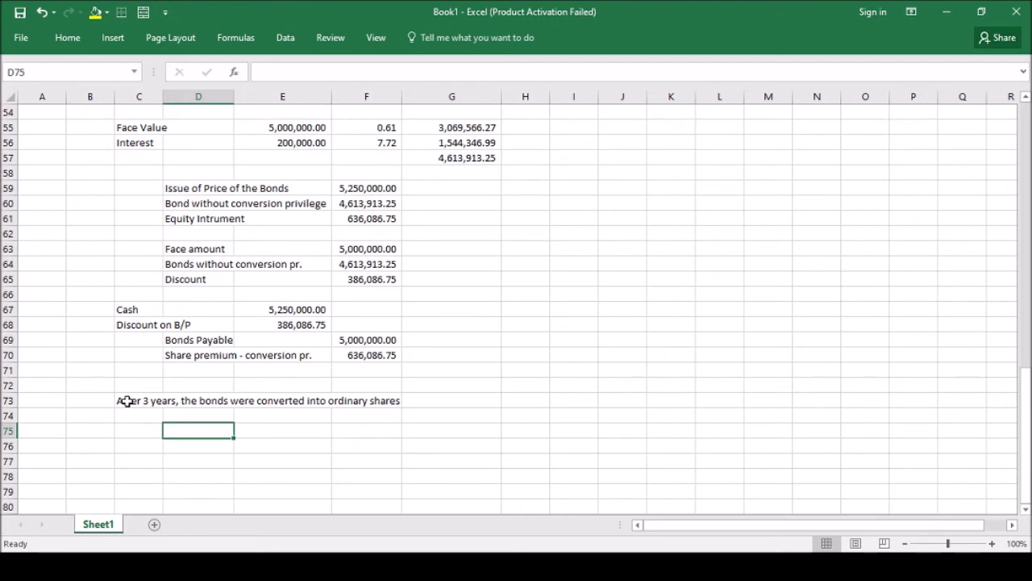
text(0)
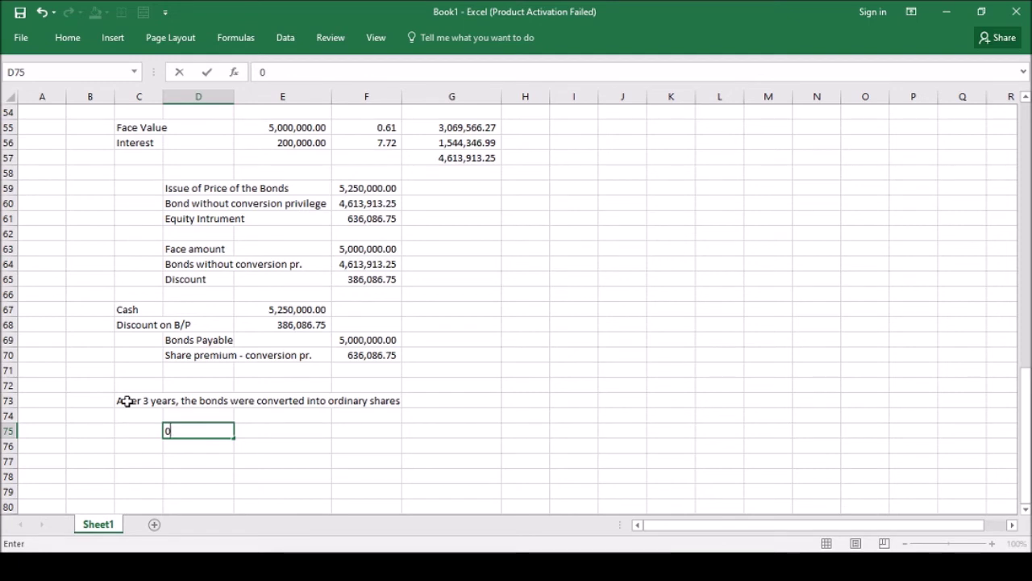
key(ctrl+Return)
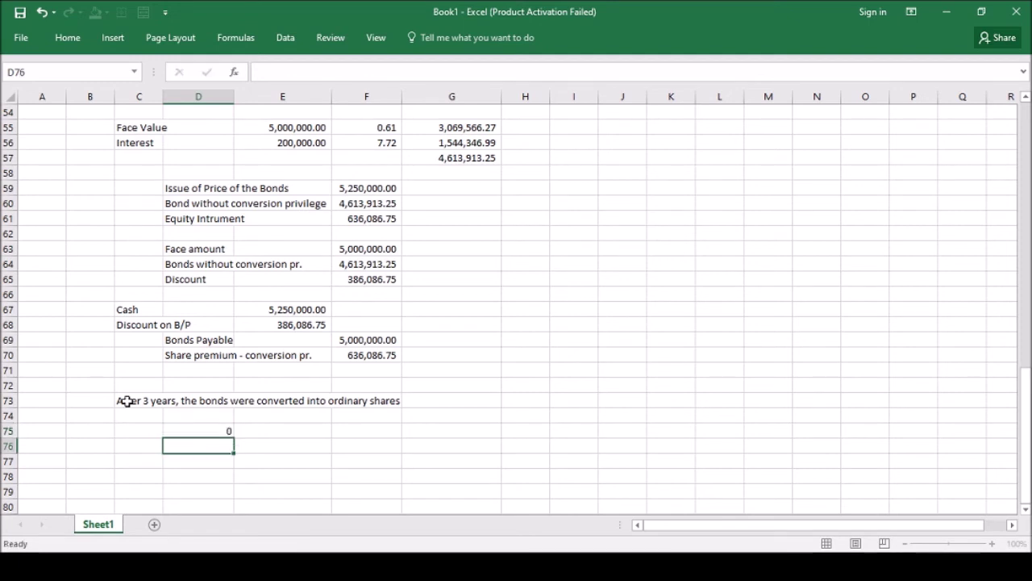
text(1/1/2020)
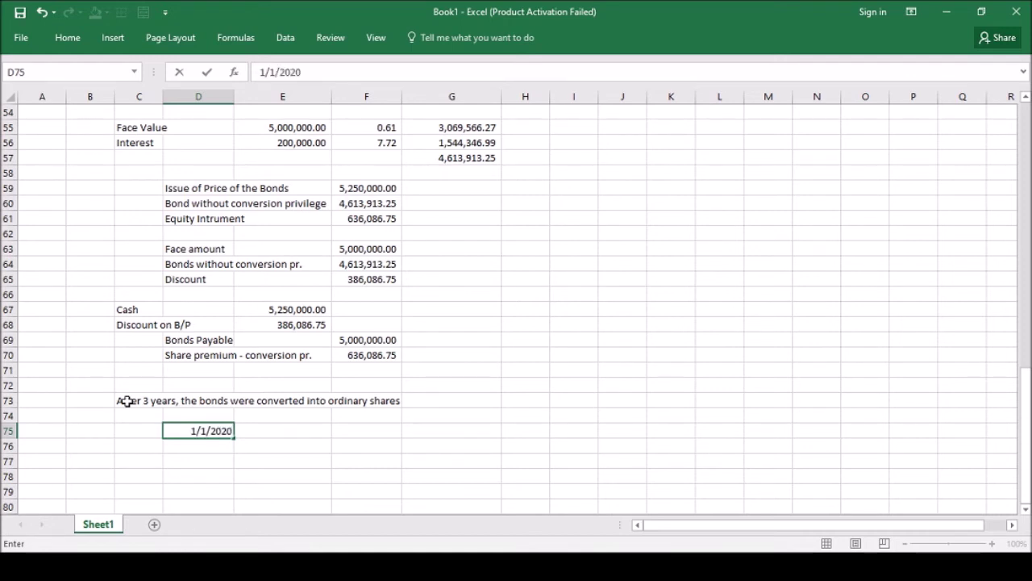
key(ctrl+Return)
key(Return)
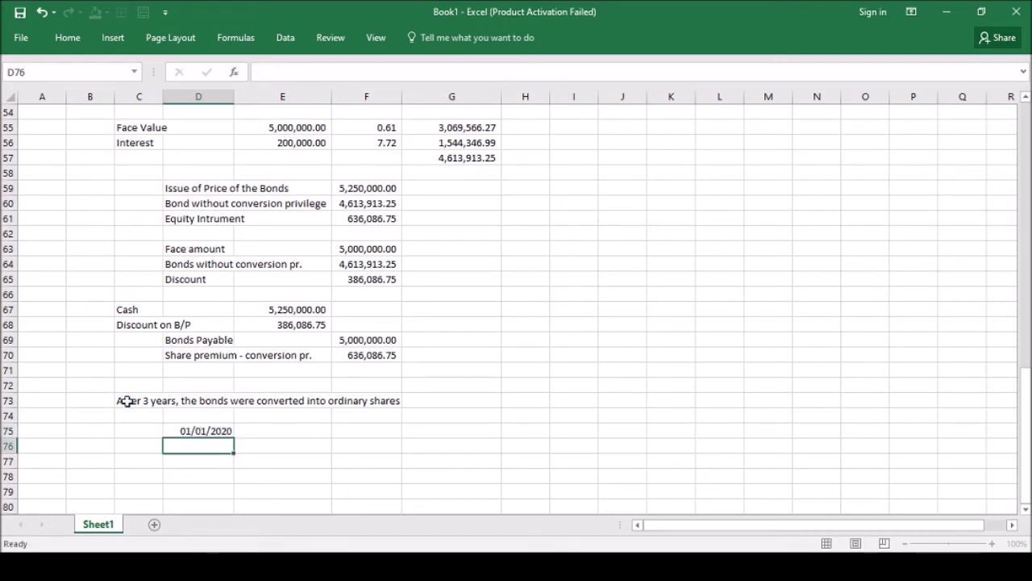
Add the 2020 semiannual dates 6/30/2020 in D76 and 12/31/2020 in D77
text(6/30/2020)
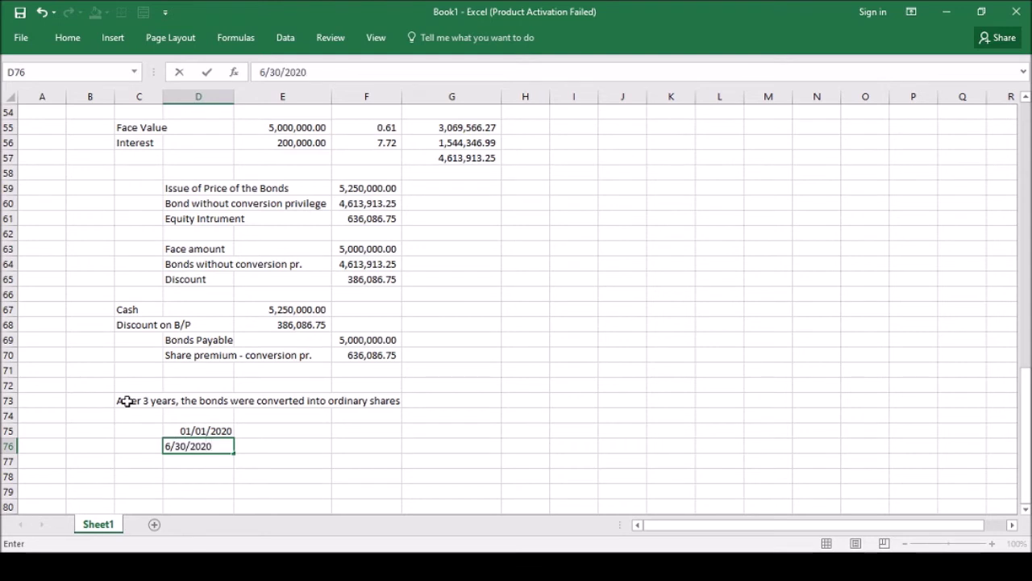
key(Return)
text(12/31/20202)
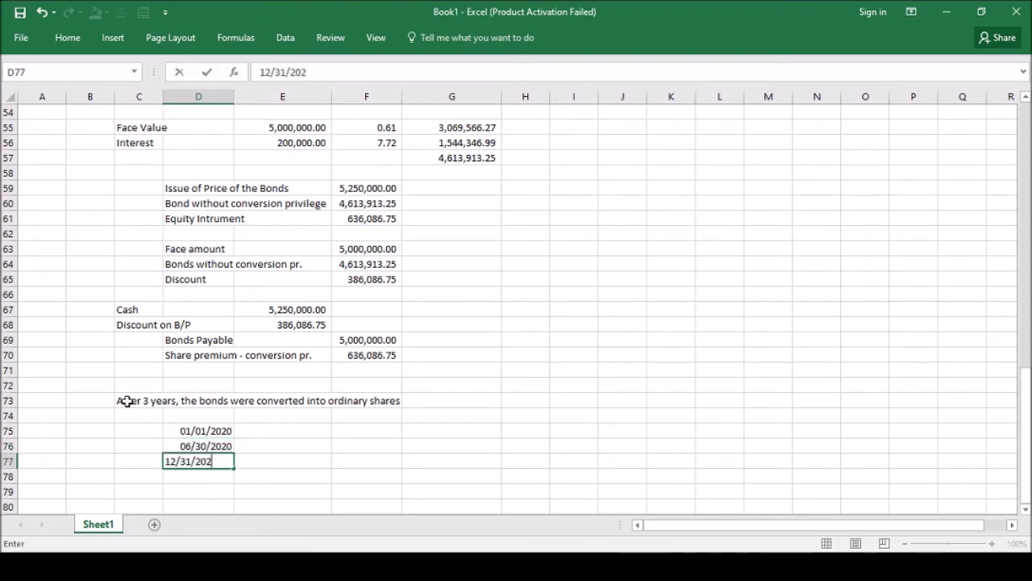
key(Return)
key(Up)
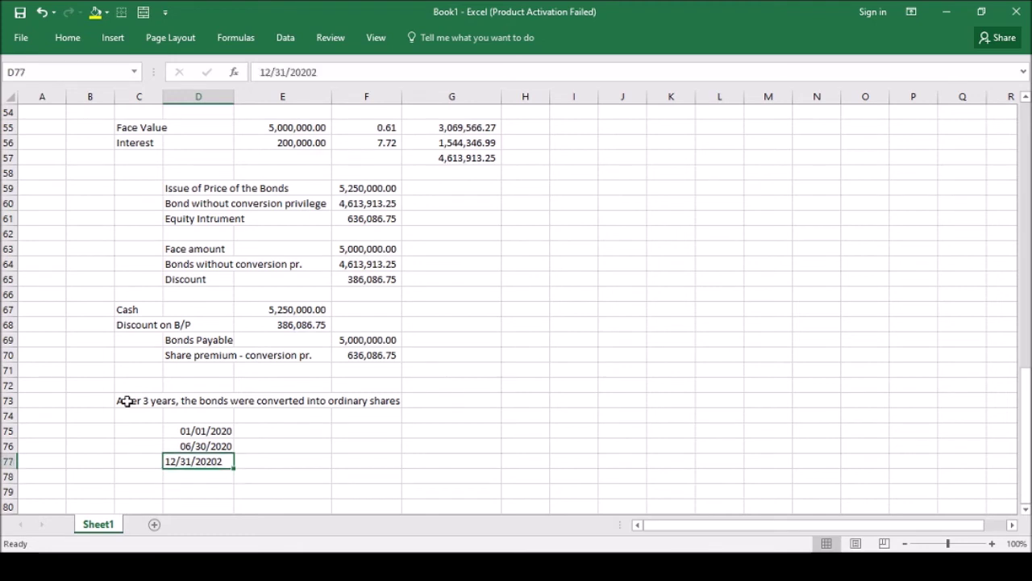
click(325, 72)
key(BackSpace)
key(Return)
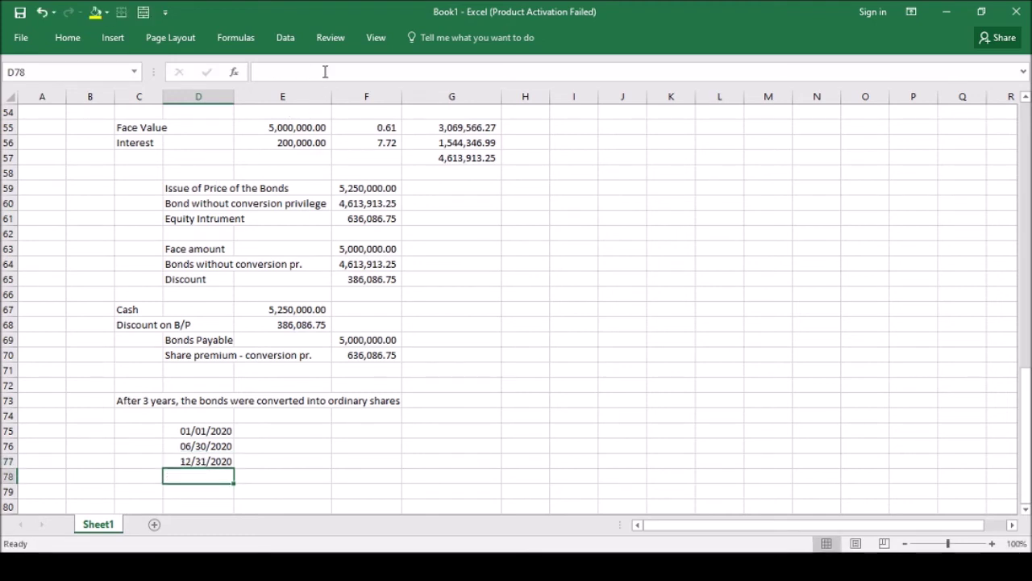
Add the 2021 semiannual dates 6/30/2021 in D78 and 12/31/2021 in D79
text(6/30/2021)
key(Return)
text(12/31/2021)
key(Return)
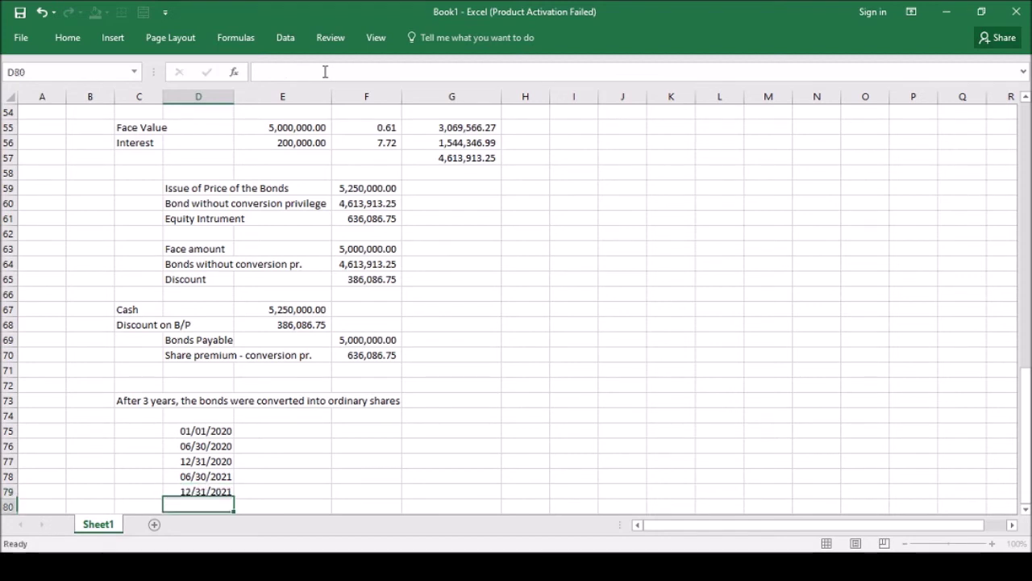
Continue the date column with 6/30/2022 in D80 and 12/31/2021 in D81
text(6/30/2)
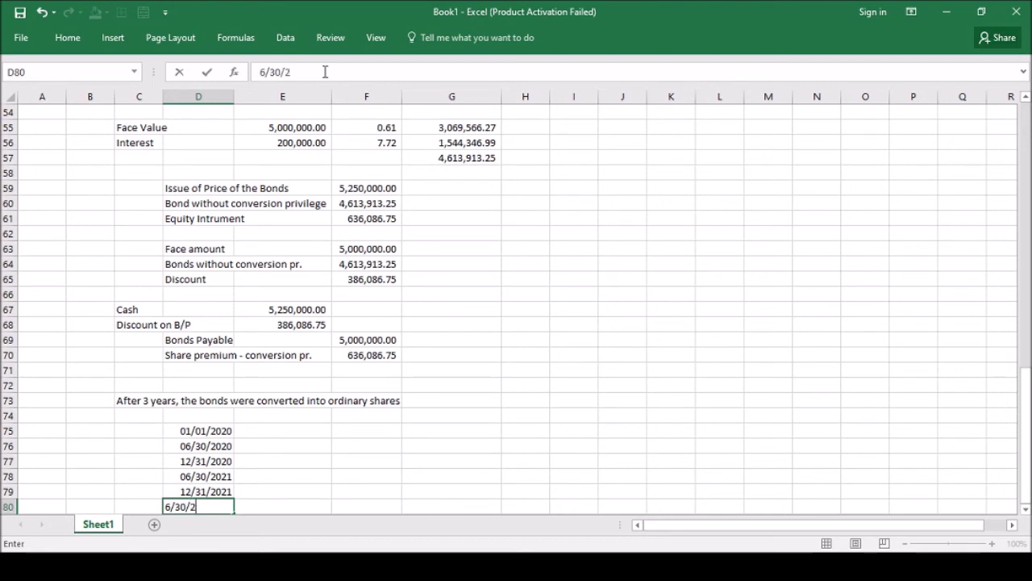
text(022)
key(Return)
text(12/31/202)
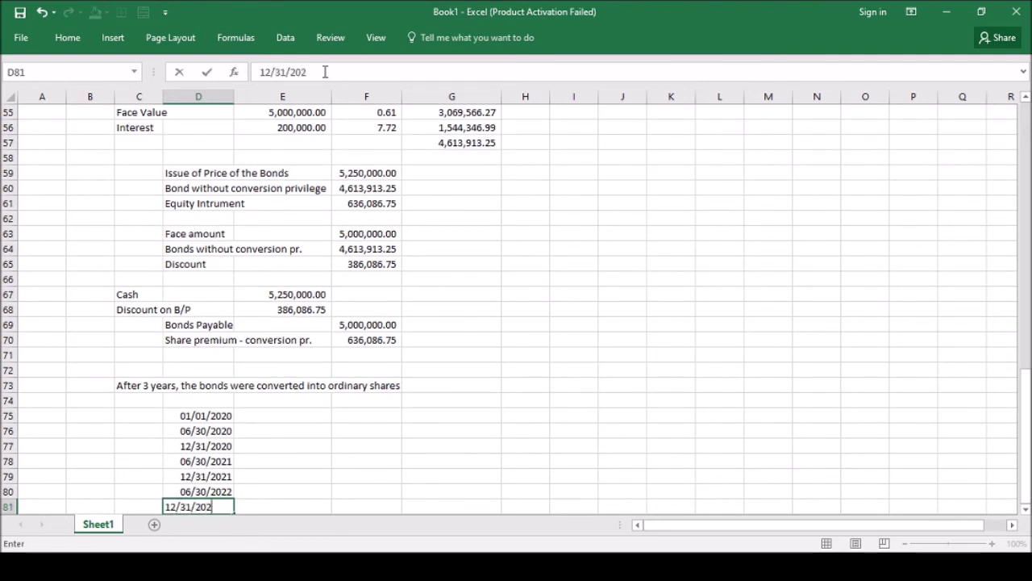
text(1)
key(Return)
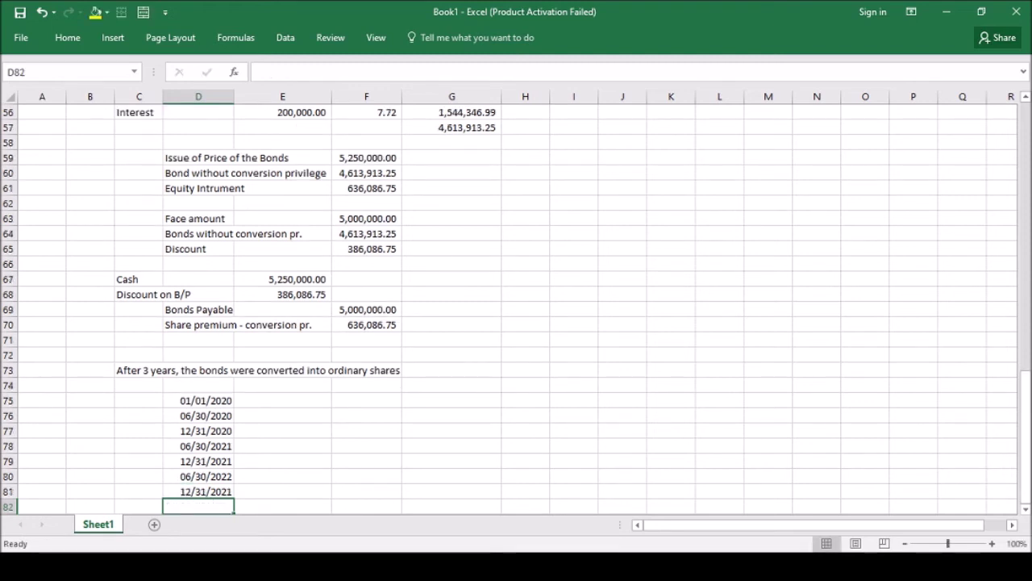
Correct the year of the last date in D81 so it reads 12/31/2022
click(172, 487)
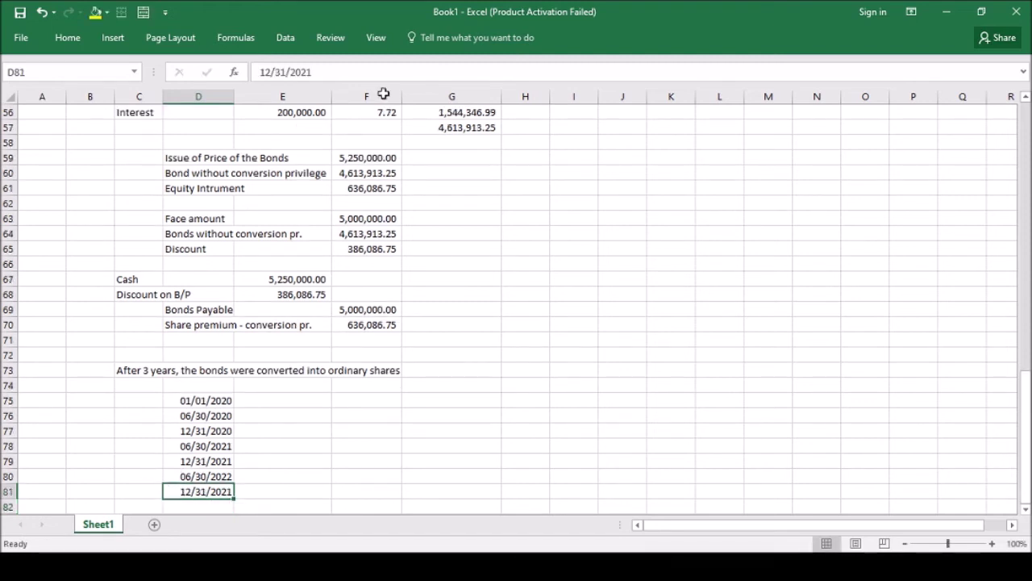
click(336, 76)
key(BackSpace)
text(2)
key(Return)
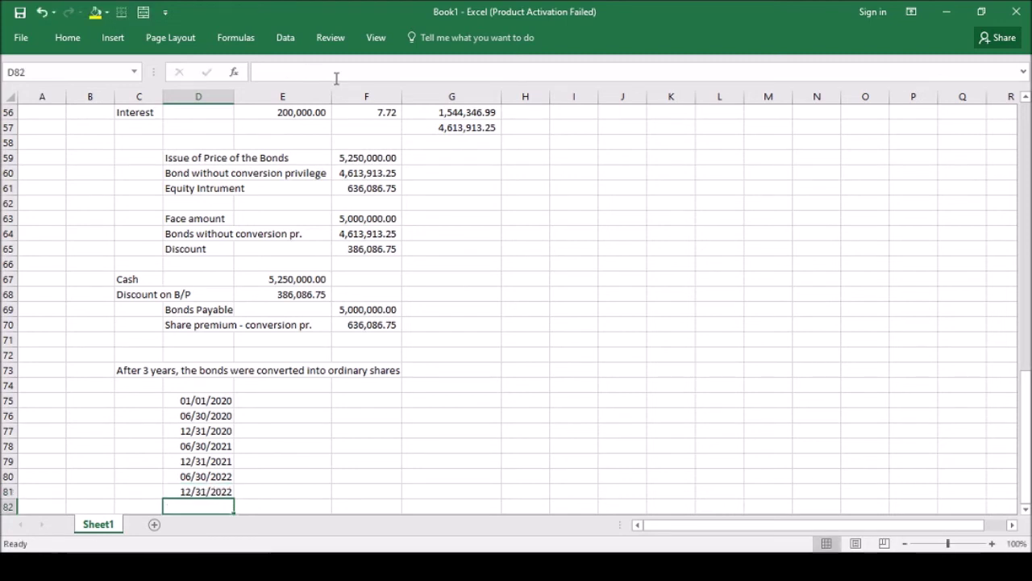
Enter the marker ">>>" in C81 beside the 12/31/2022 date
click(1026, 508)
click(1026, 508)
click(1026, 508)
click(1026, 508)
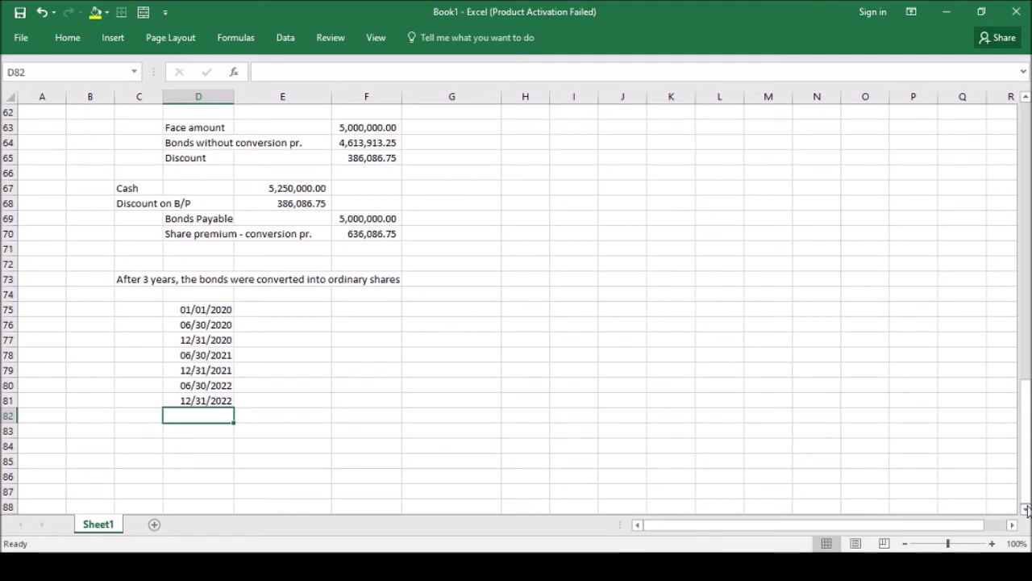
key(Up)
key(Left)
text(>>>)
key(ctrl+Return)
Label the 12/31/2022 row "Conversion" in A81
key(Left)
key(Left)
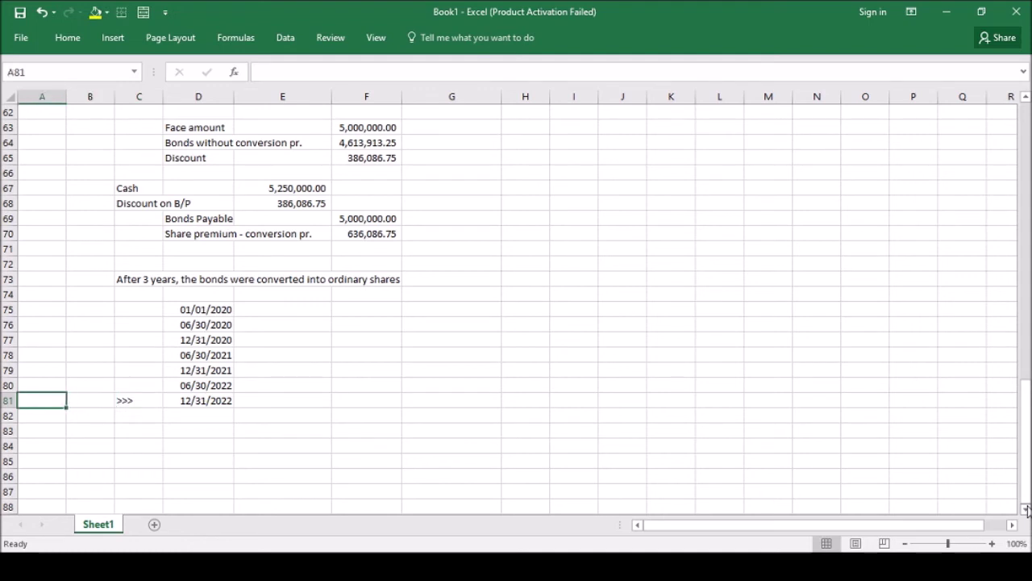
key(Right)
key(Left)
text(Convers)
key(BackSpace)
key(BackSpace)
key(BackSpace)
text(ersion)
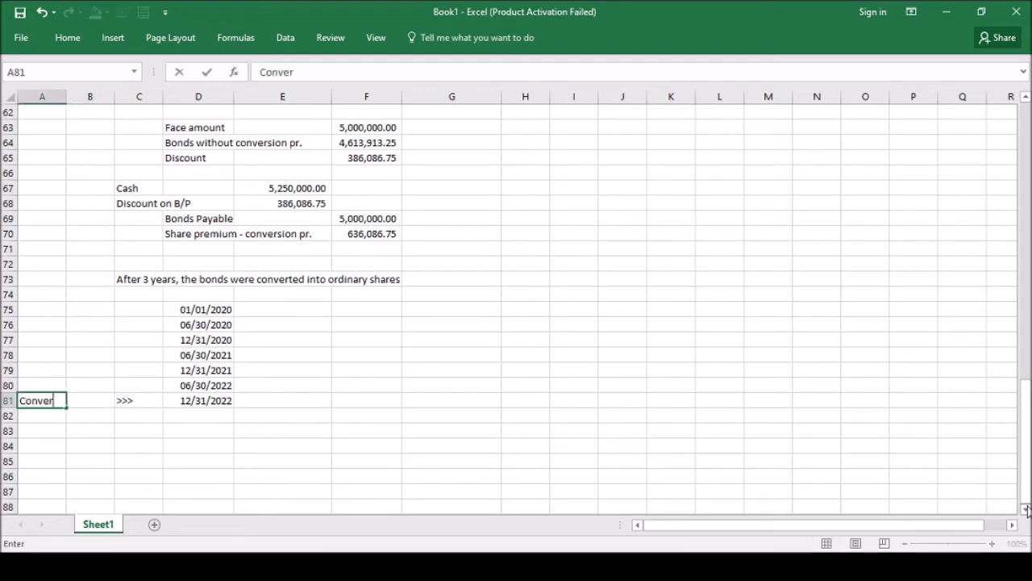
key(Return)
Select E74 above the date rows and widen columns F, G and H for the schedule
key(Up)
key(Up)
key(Up)
key(Up)
key(Up)
key(Up)
key(Up)
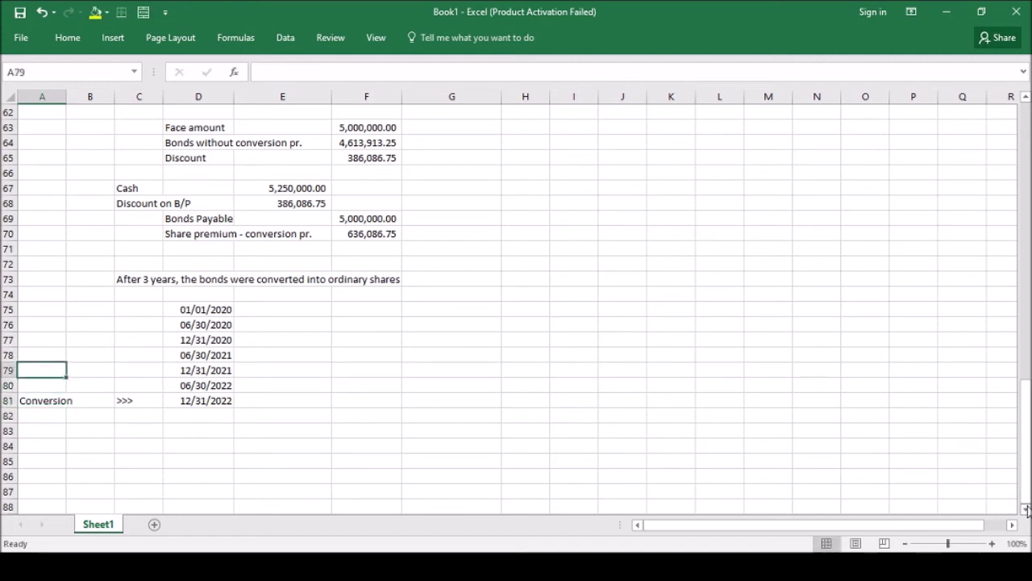
key(Right)
key(Right)
key(Right)
key(Right)
key(Up)
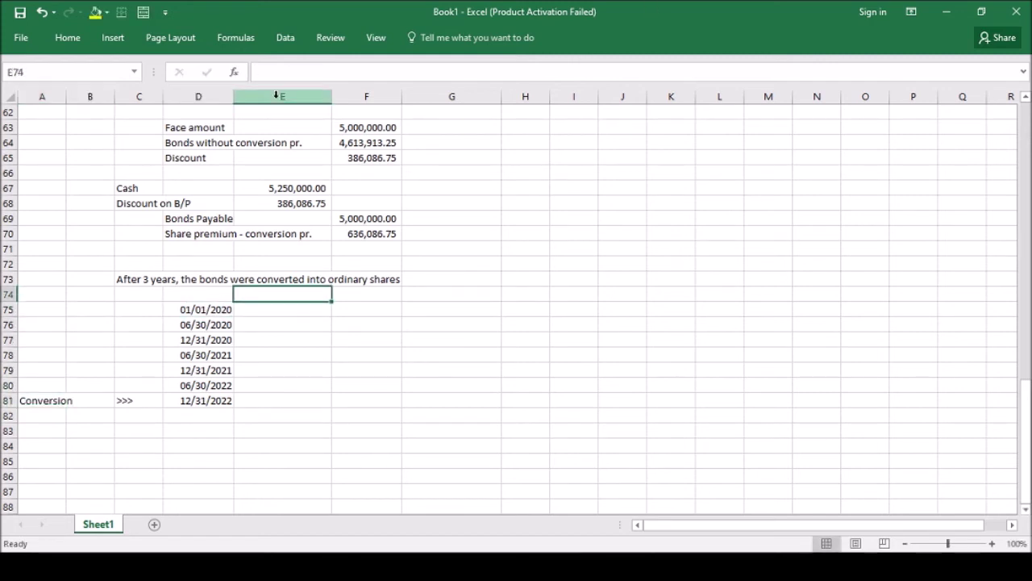
drag(402, 97, 440, 96)
drag(540, 96, 675, 104)
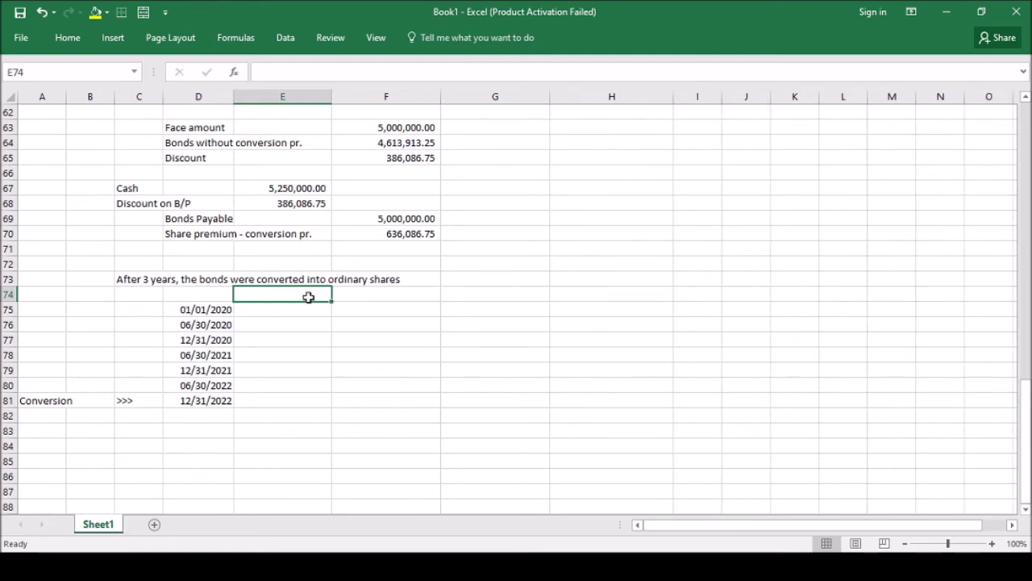
Enter the schedule heading "Interest Paid" in E74
text(0)
key(BackSpace)
text(Inglian)
key(BackSpace)
key(BackSpace)
key(BackSpace)
key(BackSpace)
key(BackSpace)
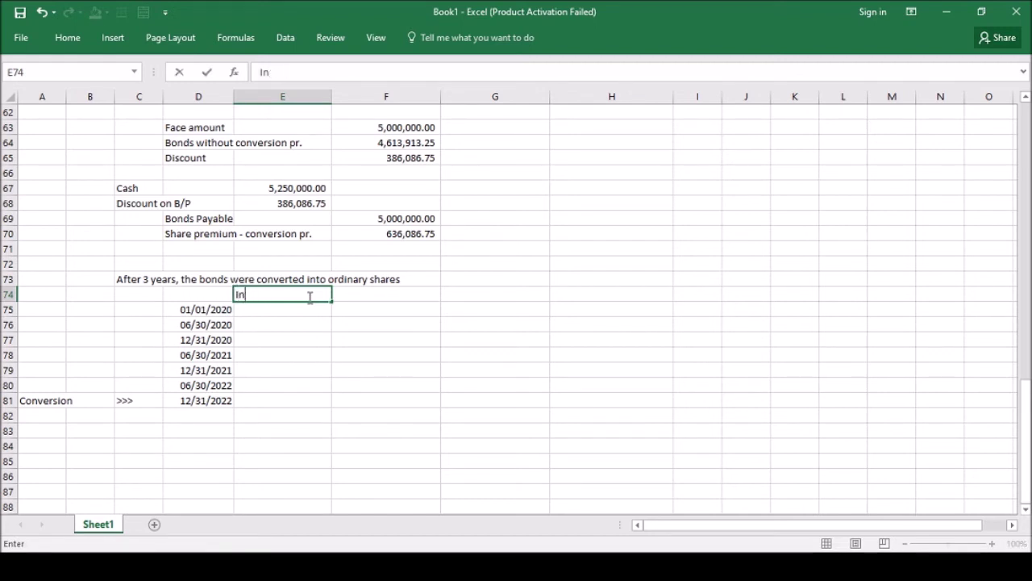
text(terest Paid)
key(Tab)
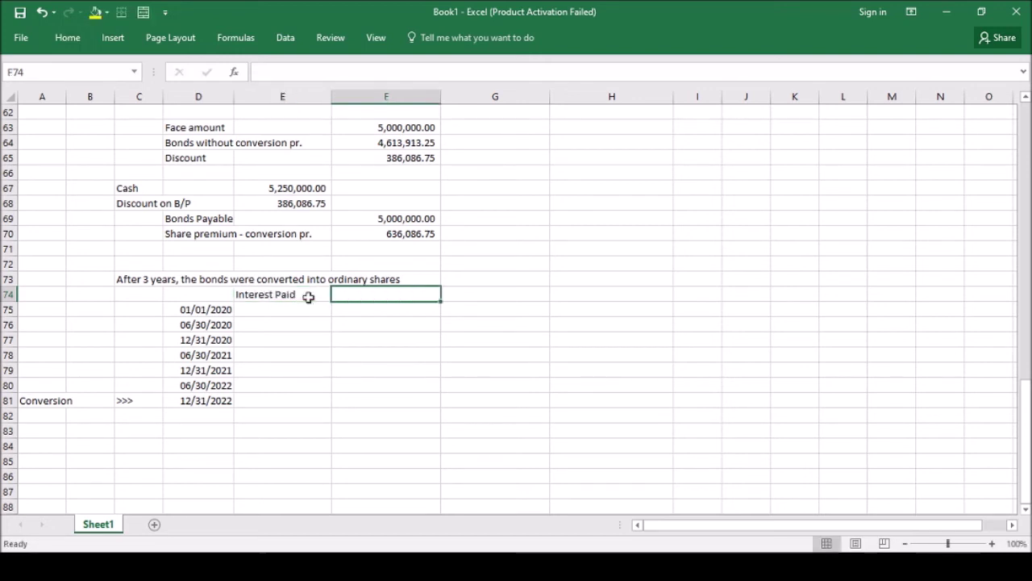
Enter the schedule heading "Interest Expense" in F74
text(Ineterst)
key(BackSpace)
key(BackSpace)
key(BackSpace)
key(BackSpace)
key(BackSpace)
key(BackSpace)
text(tye)
key(BackSpace)
key(BackSpace)
text(erest expens)
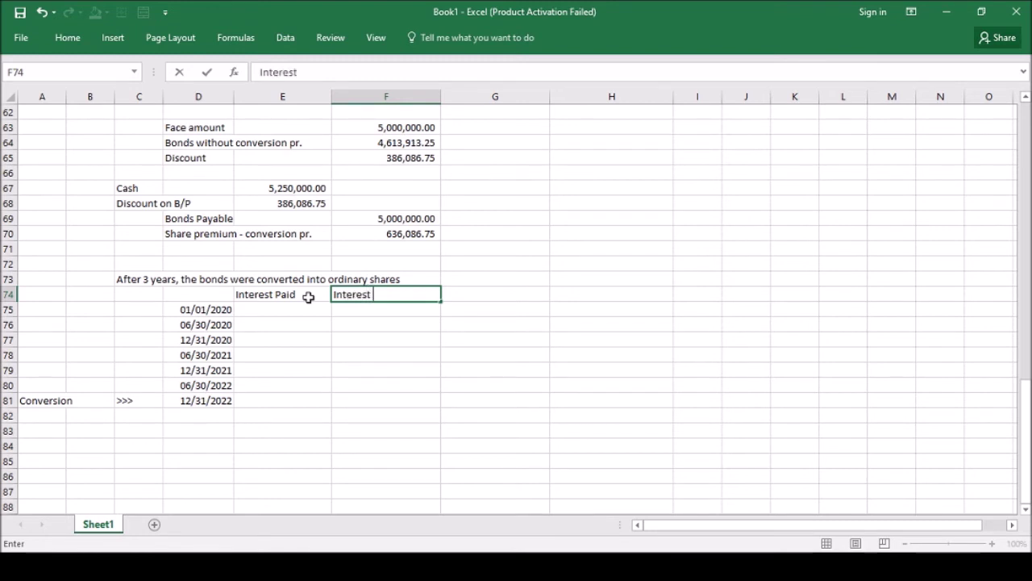
key(BackSpace)
key(BackSpace)
key(BackSpace)
key(BackSpace)
key(BackSpace)
key(BackSpace)
text(Expense)
key(Tab)
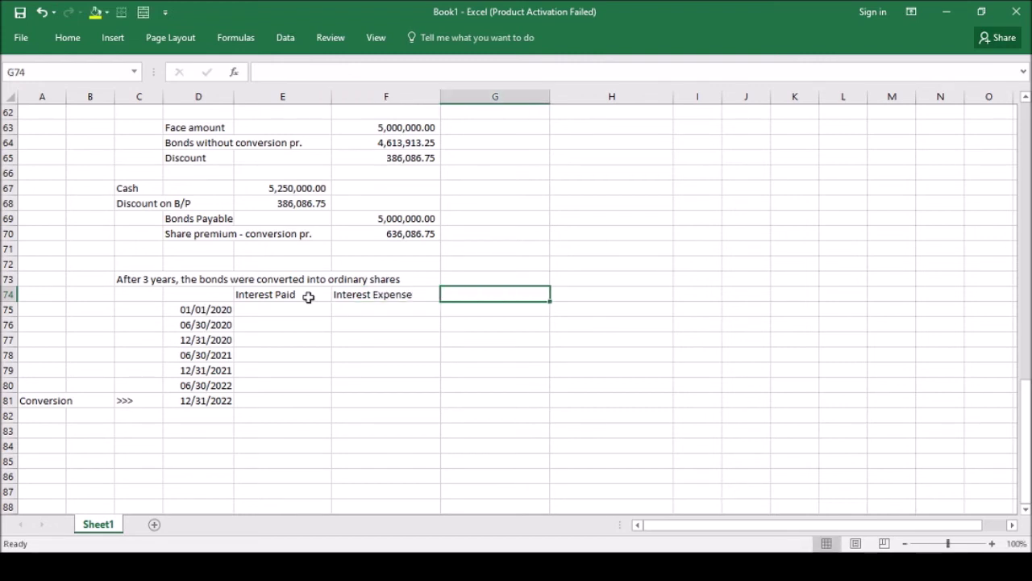
Enter the schedule heading "Amortization" in G74
text(Amorpti)
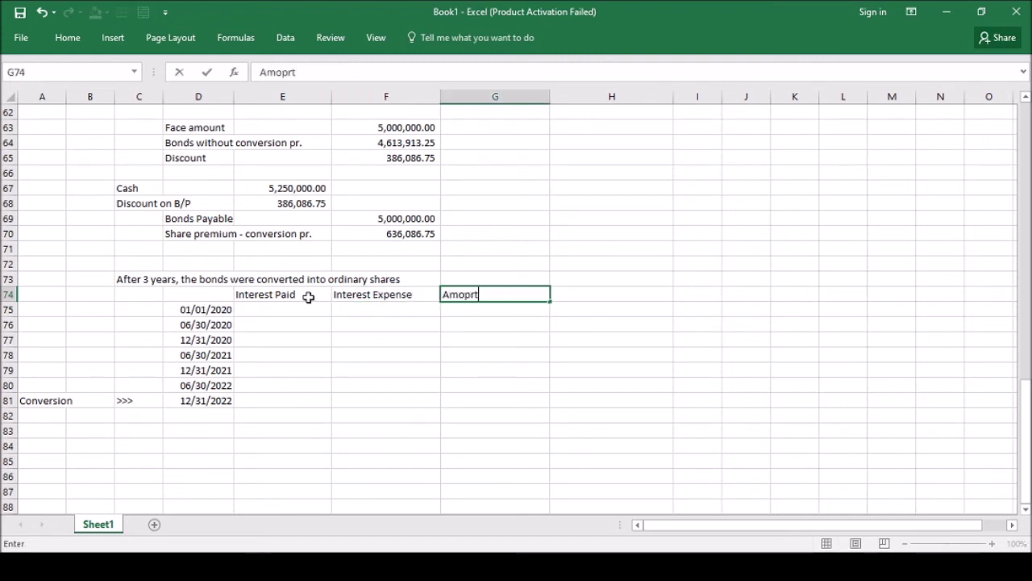
key(BackSpace)
key(BackSpace)
key(BackSpace)
key(BackSpace)
text(rtization)
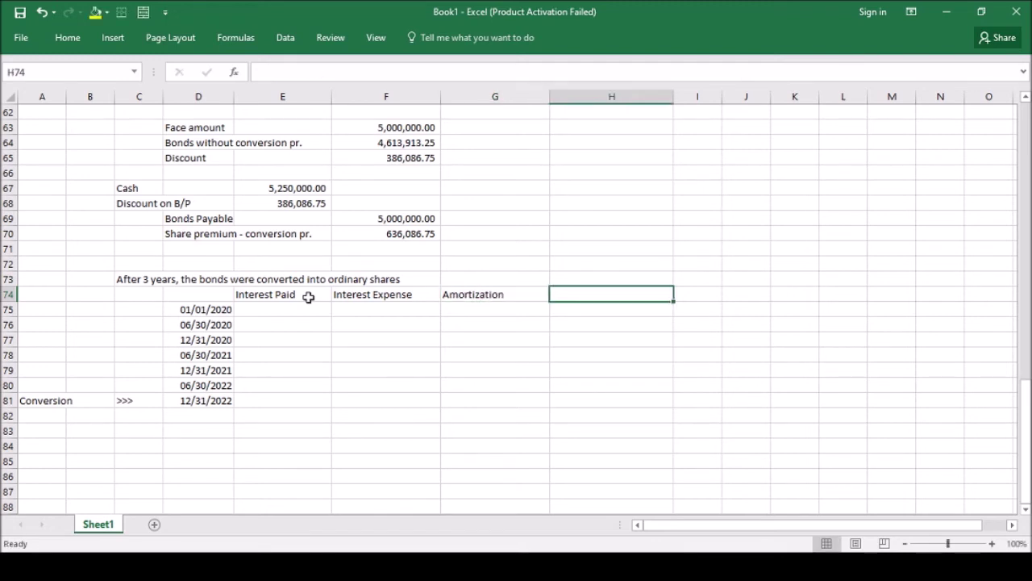
Enter the heading "Amortized Cost" in H74 and widen column F slightly
text(Amortized )
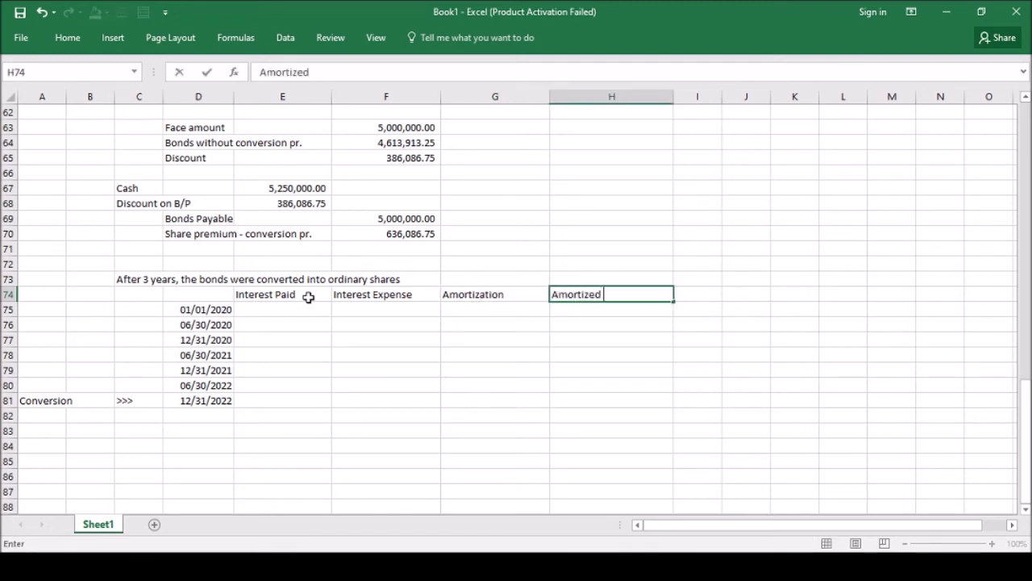
text(Cost)
click(311, 305)
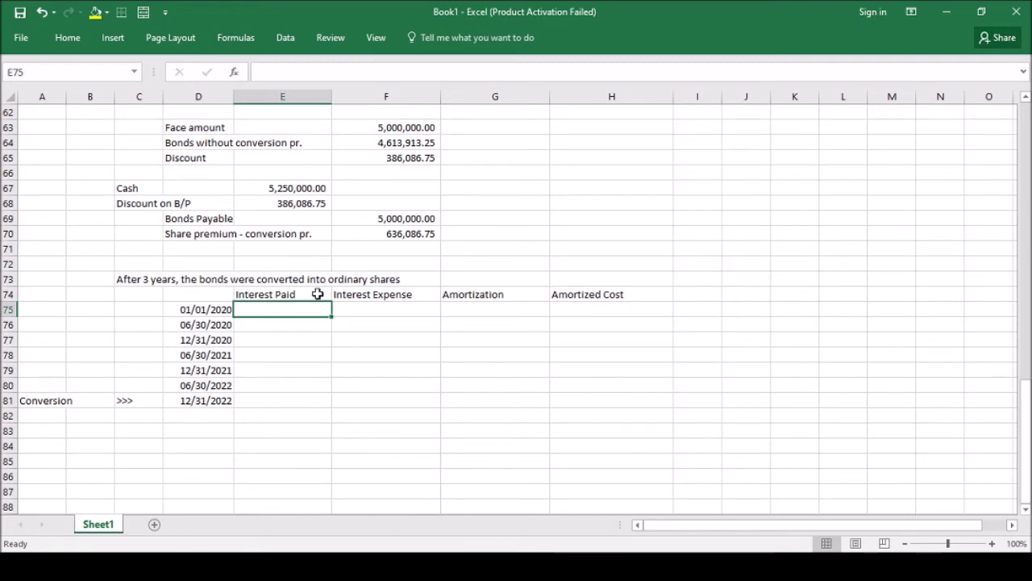
drag(440, 97, 464, 99)
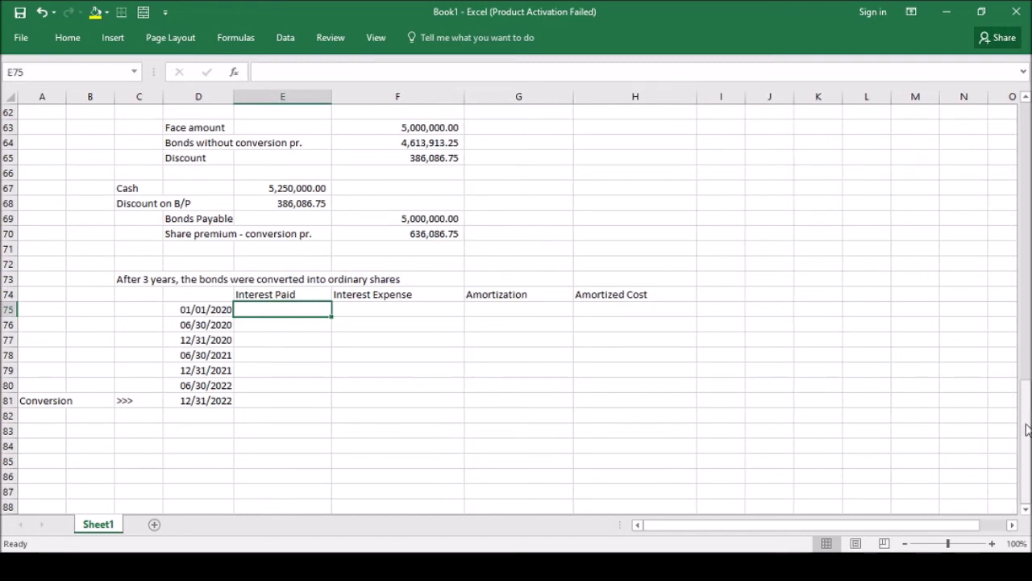
Link the 01/01/2020 amortized cost in H75 to the bonds without conversion privilege amount in F64
mouse_move(1026, 430)
mouse_down()
mouse_move(1026, 421)
mouse_move(1026, 430)
mouse_up()
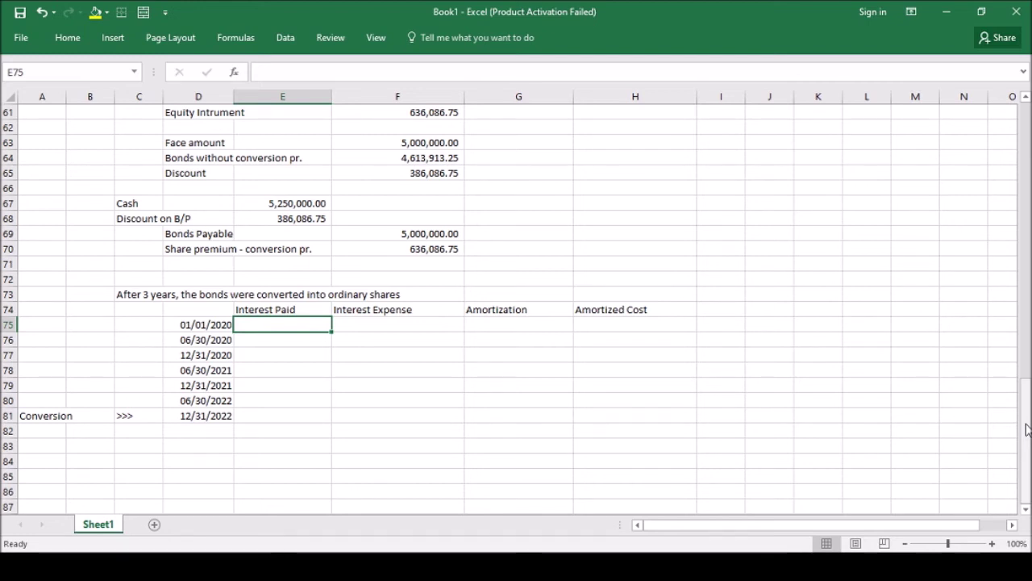
key(Right)
key(Right)
key(Right)
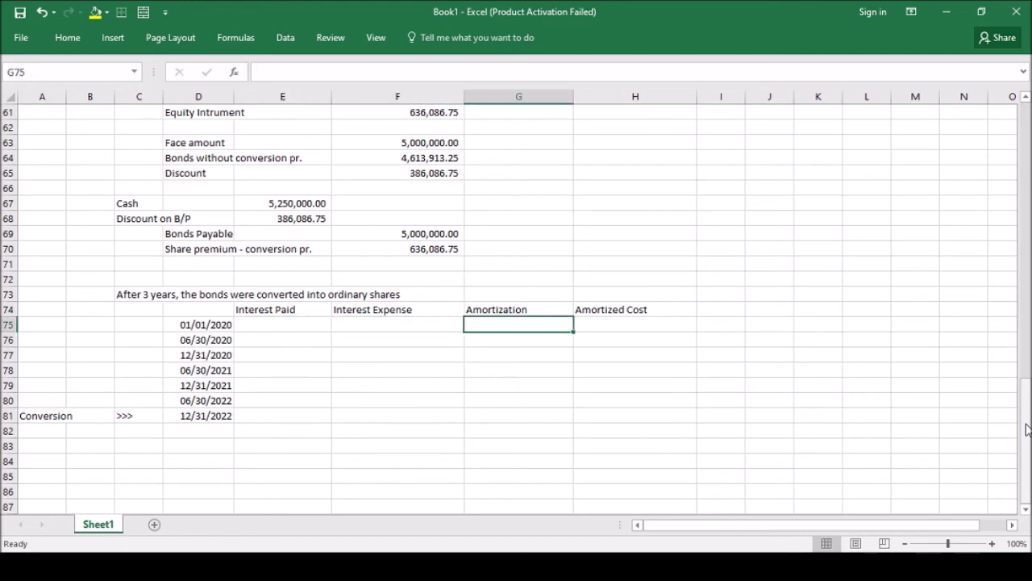
text(=)
key(Up)
key(Up)
key(Up)
key(Up)
key(Up)
key(Up)
key(Up)
key(Up)
key(Up)
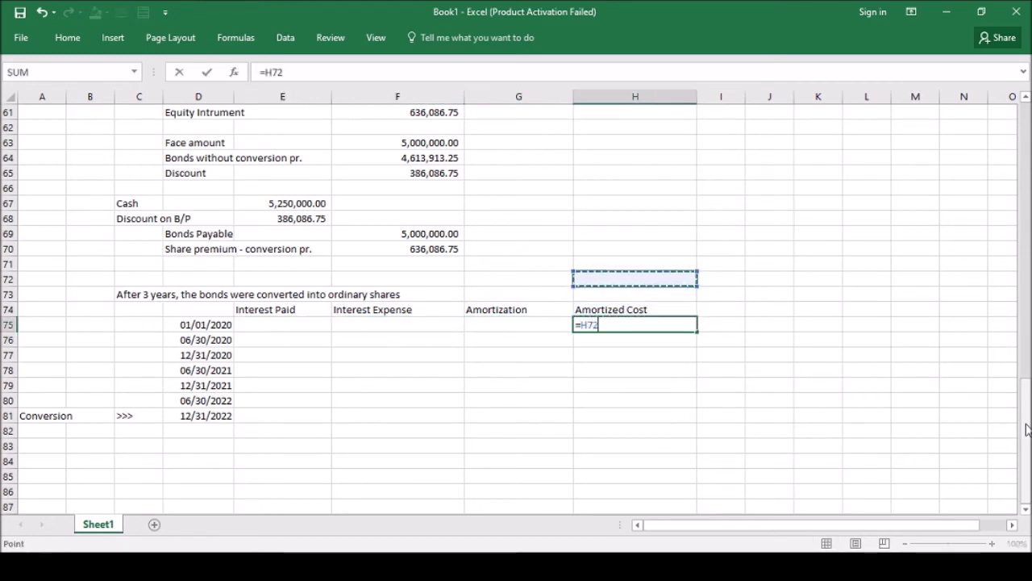
key(Up)
key(Up)
key(Up)
key(Up)
key(Up)
key(Up)
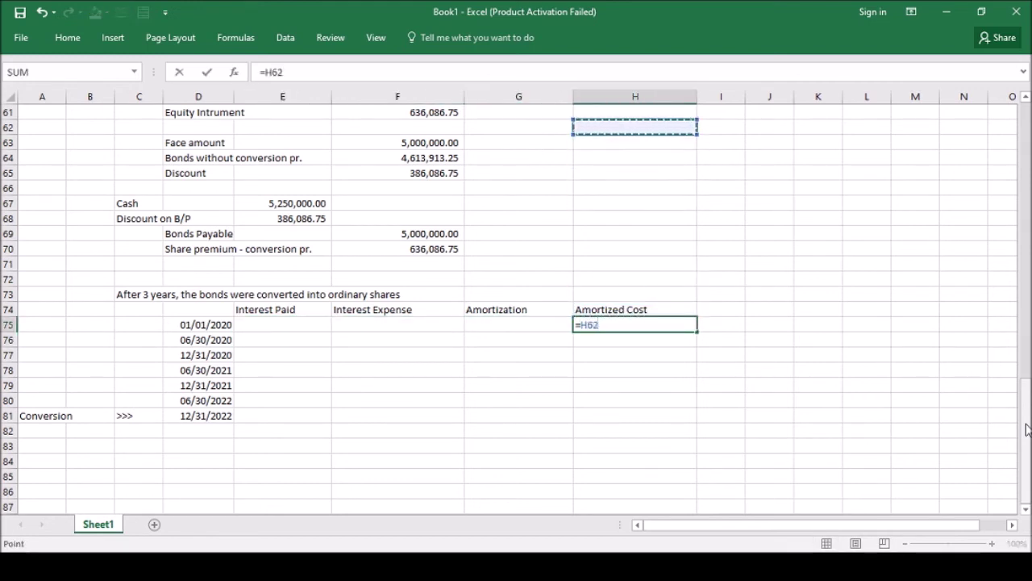
key(Down)
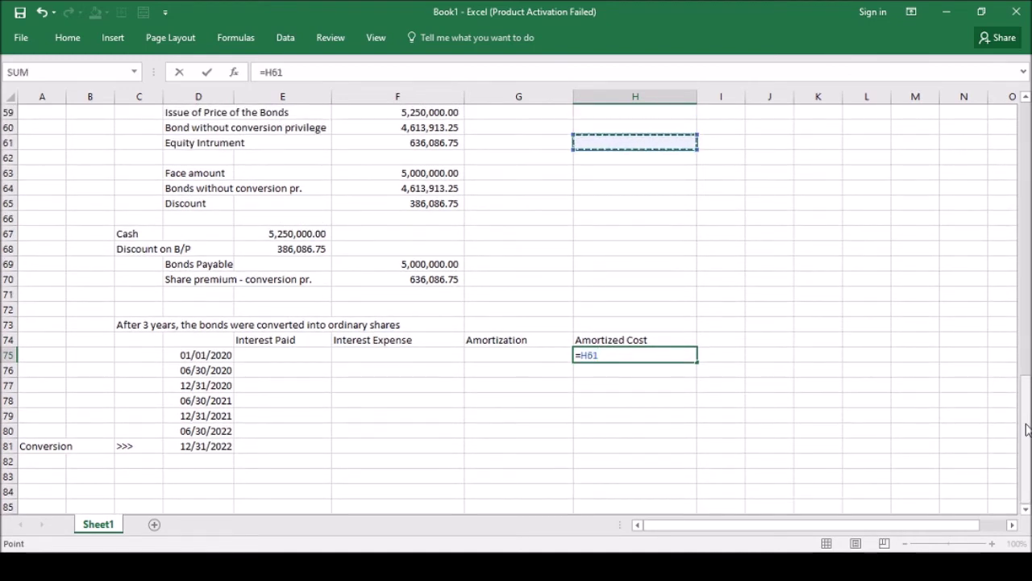
key(Down)
key(Down)
key(Down)
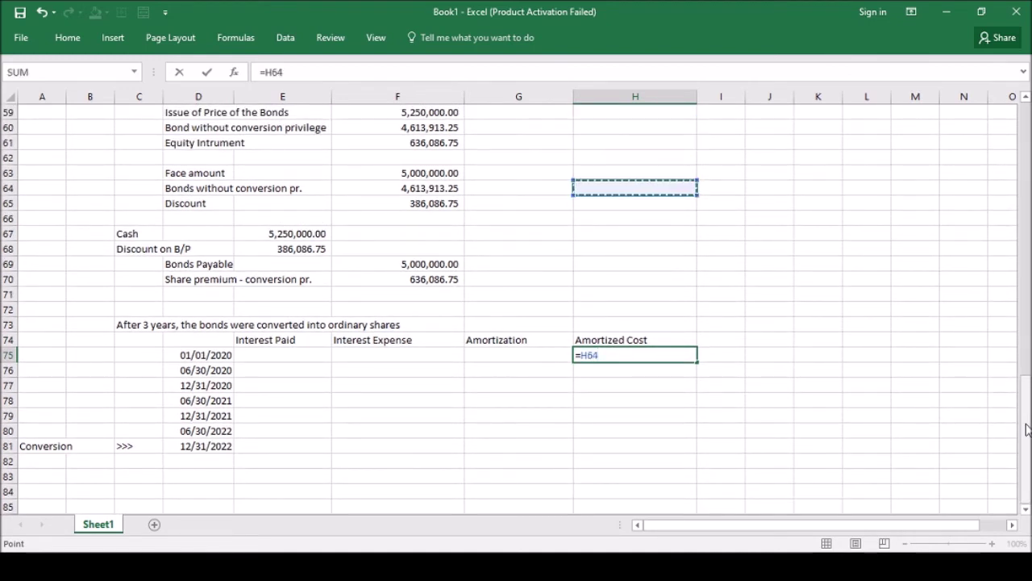
key(Left)
key(Left)
key(Left)
key(Right)
key(Return)
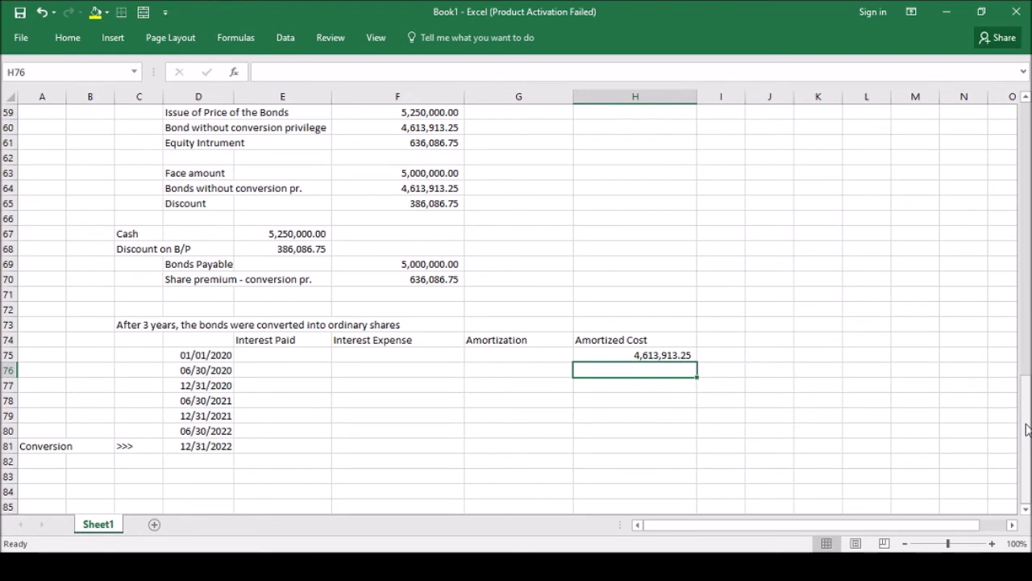
Calculate the interest paid for 06/30/2020 in E76 with the formula =5000000*4%
key(Left)
key(Left)
key(Left)
key(Left)
key(Right)
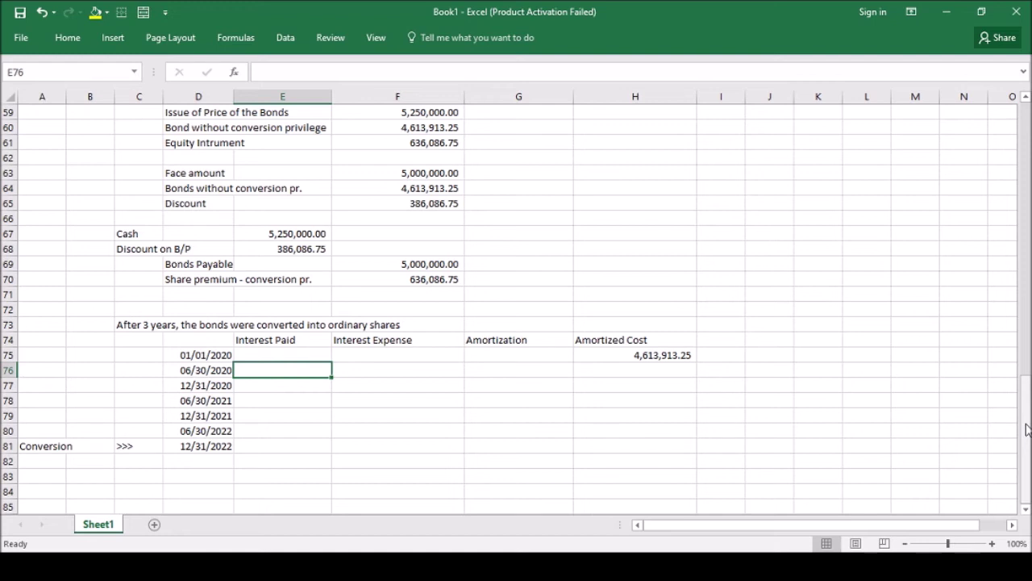
text(=5)
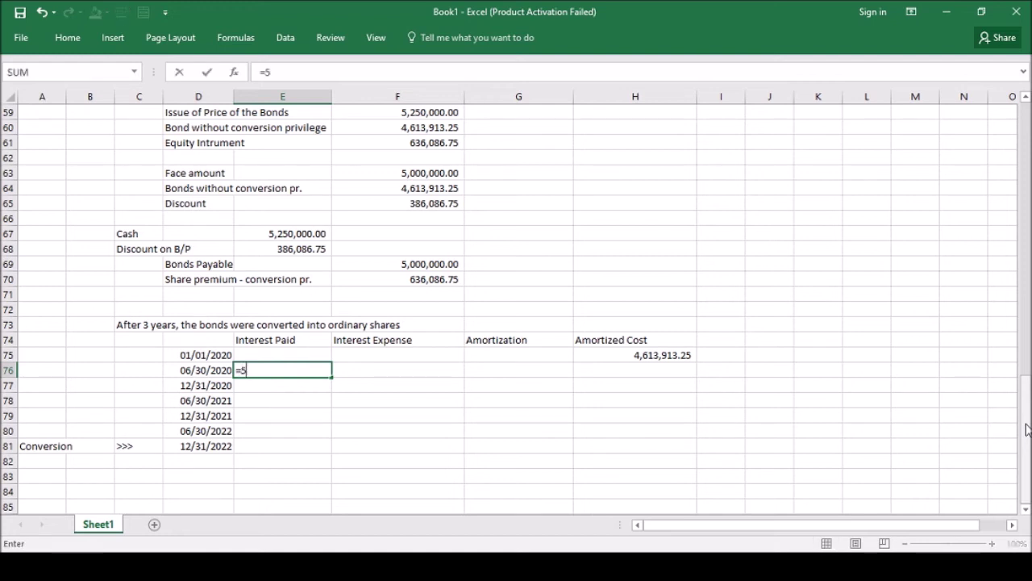
text(00000)
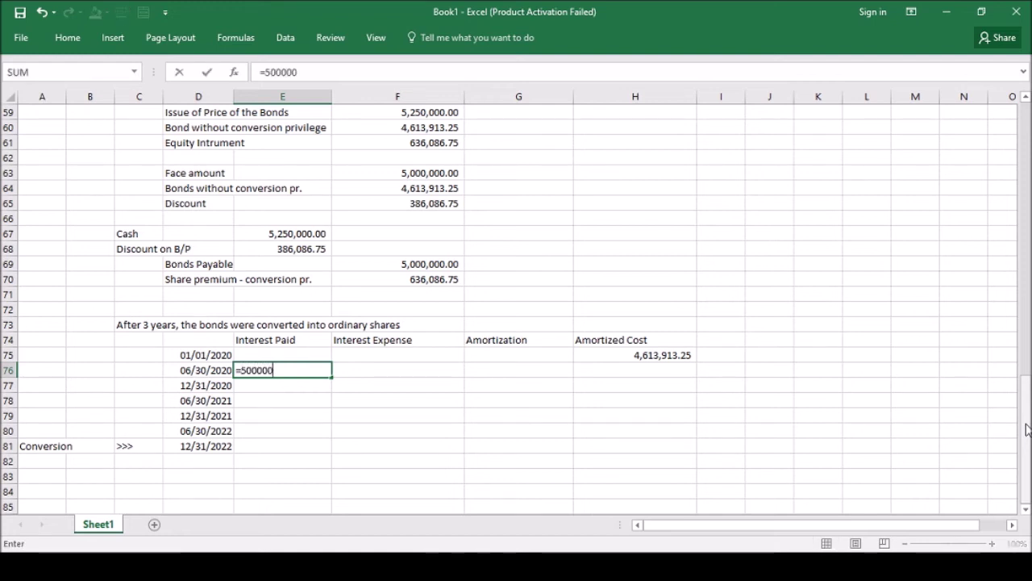
text(00)
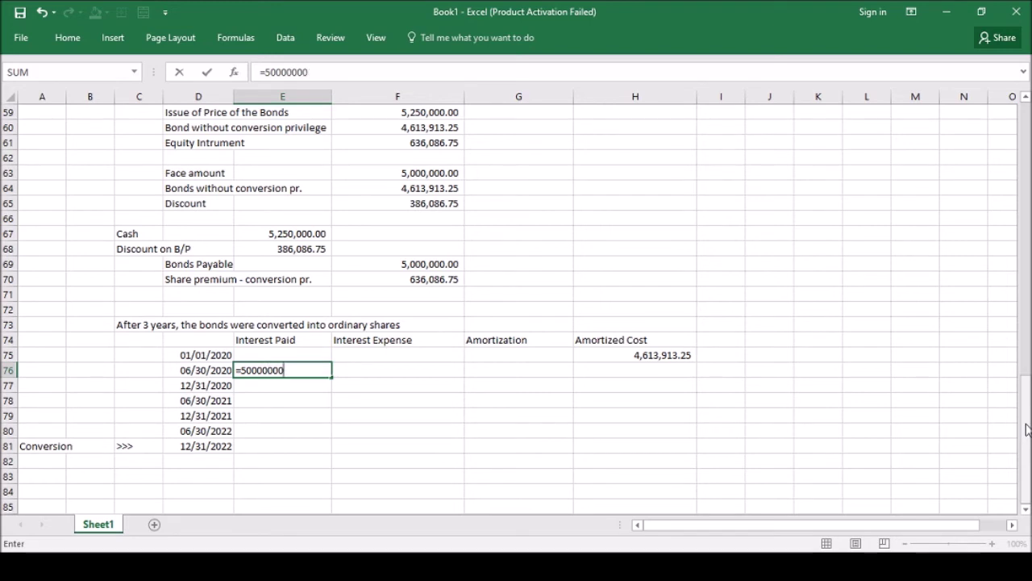
key(BackSpace)
text(*4%)
key(Return)
Apply the comma number format with two decimals to the schedule range E76:H81
key(Up)
key(shift+Right)
key(shift+Right)
key(shift+Right)
key(shift+Down)
key(shift+Down)
key(shift+Down)
key(shift+Down)
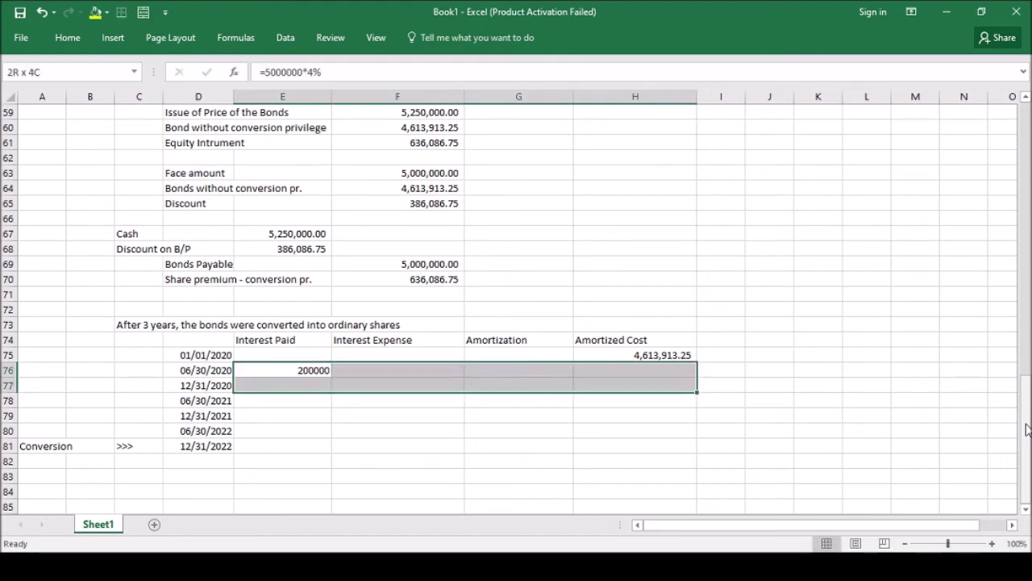
key(shift+Down)
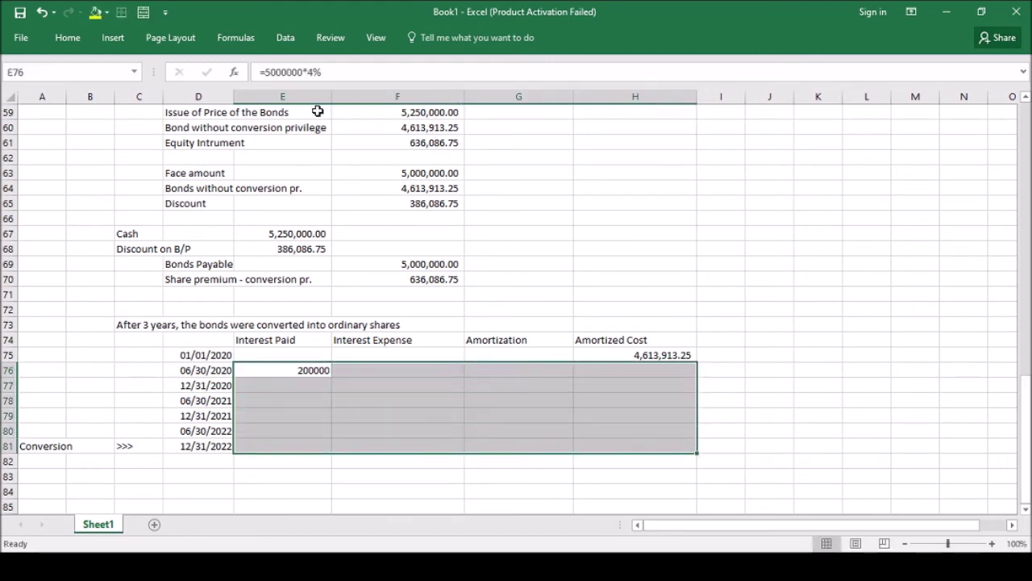
click(56, 38)
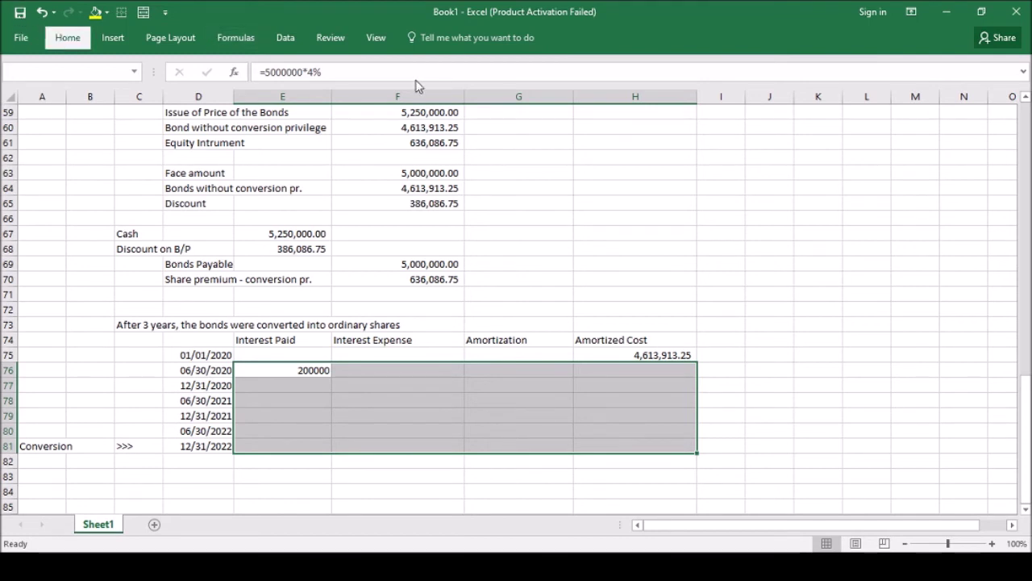
key(ctrl+shift+1)
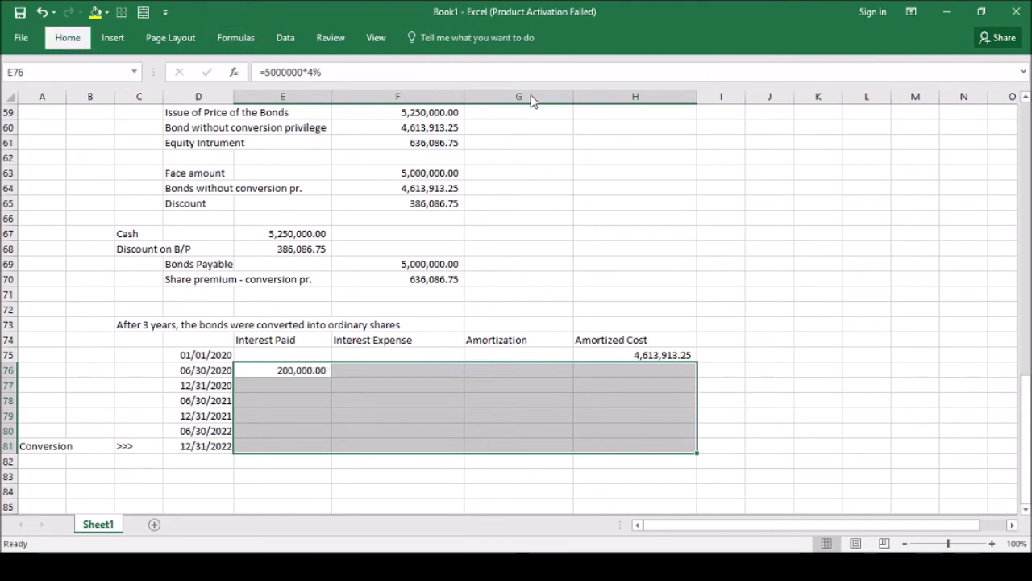
Calculate the 06/30/2020 interest expense in F76 with the formula =H75*.05
click(408, 371)
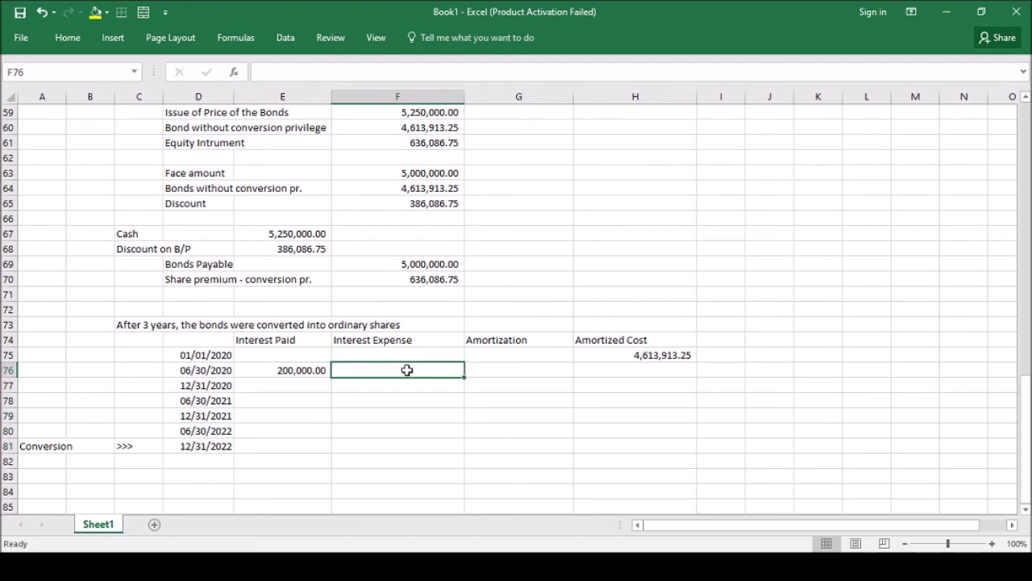
text(=)
key(Up)
key(Right)
key(Right)
key(Right)
text(*)
key(BackSpace)
key(BackSpace)
key(BackSpace)
key(BackSpace)
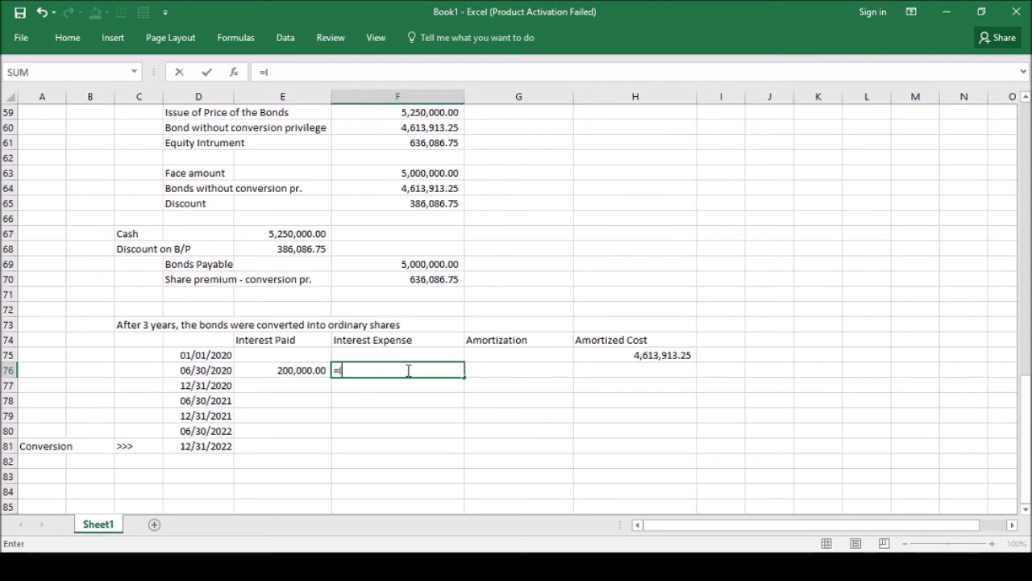
click(606, 355)
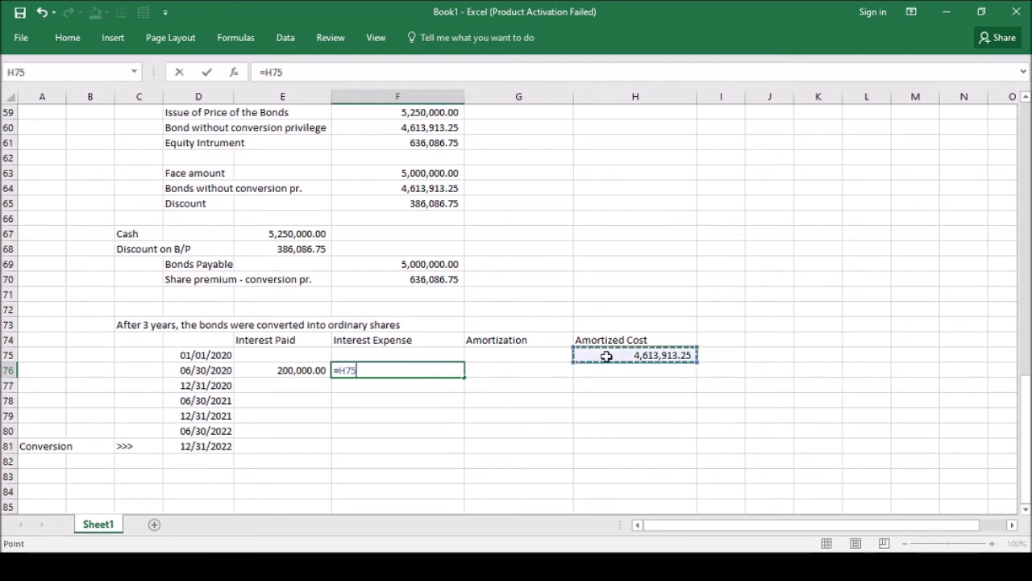
text(*.05)
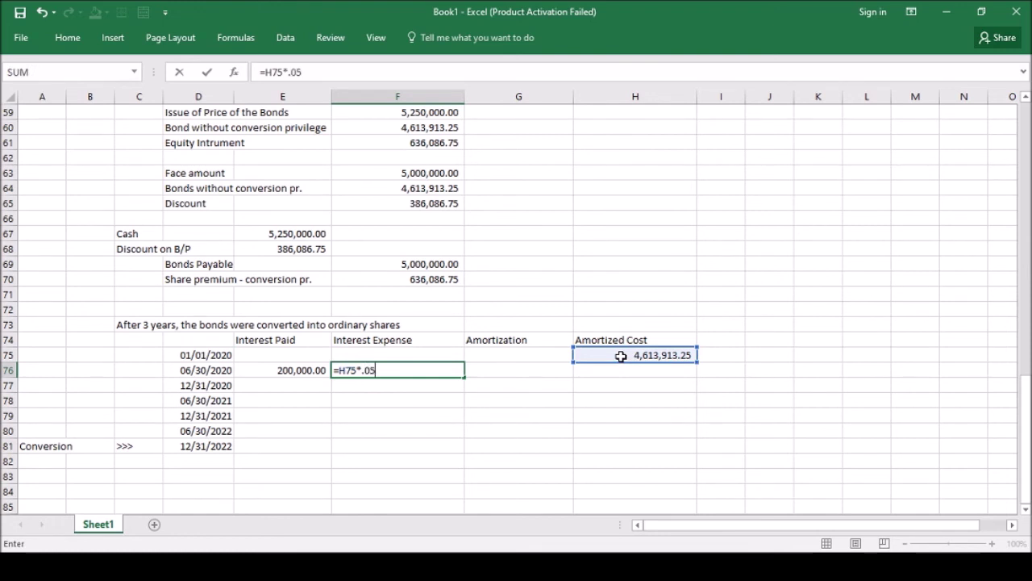
key(Return)
Calculate the 06/30/2020 amortization in G76 as interest expense less interest paid with the formula =F76-E76
key(Up)
key(Right)
text(=)
key(Left)
key(Left)
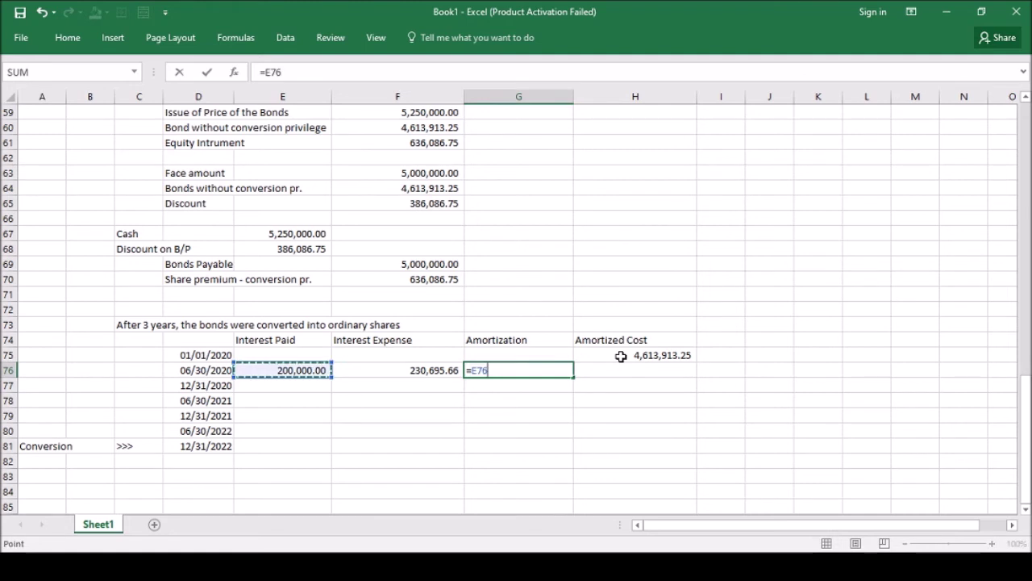
key(Right)
text(-)
key(Left)
key(Left)
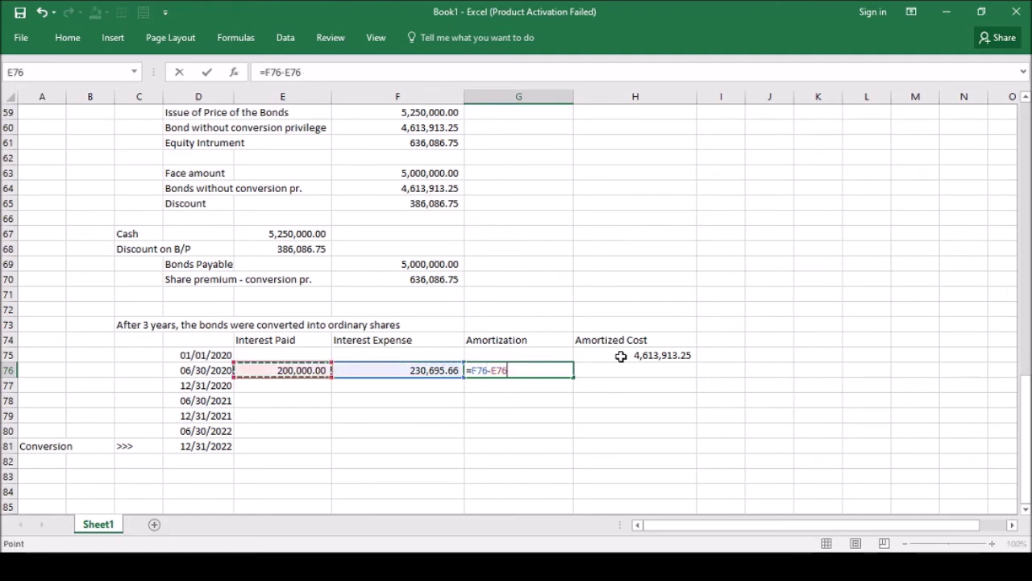
key(Return)
Calculate the 06/30/2020 amortized cost in H76 with the formula =H75+G76
key(Up)
key(Right)
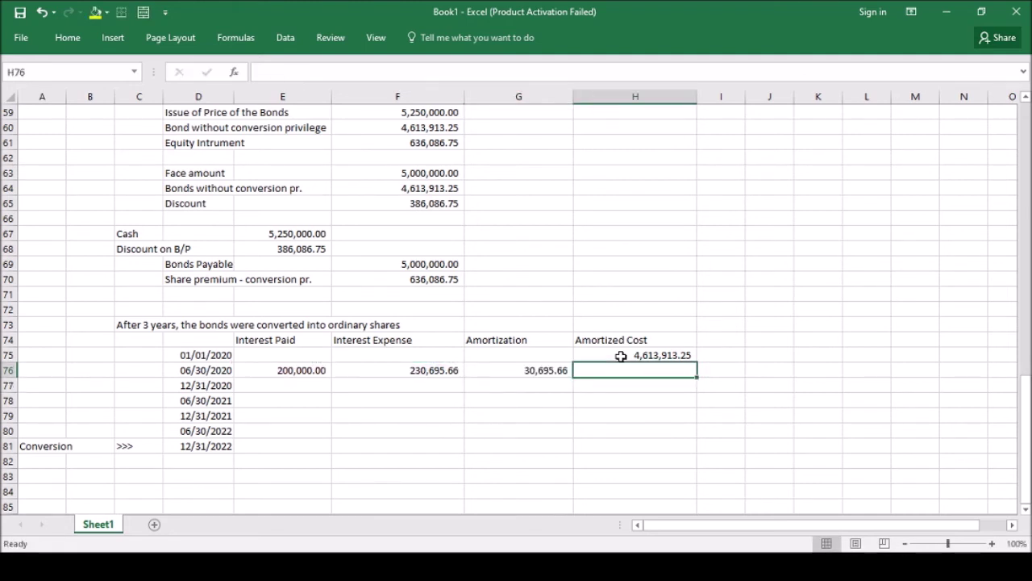
text(=)
key(Up)
text(+)
key(Left)
key(ctrl+Return)
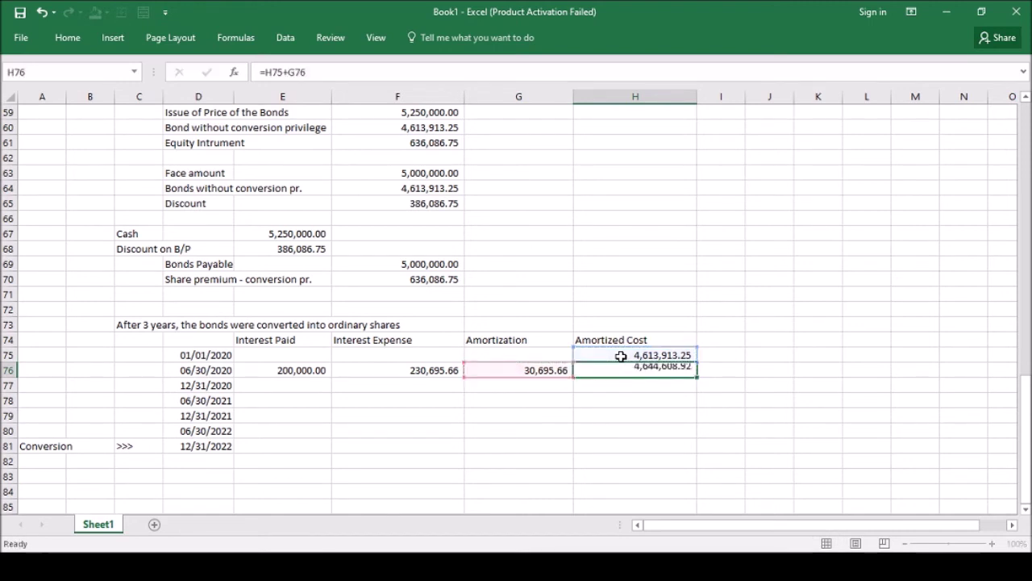
Fill the interest paid formula from E76 down to the 12/31/2022 row, E81
key(Left)
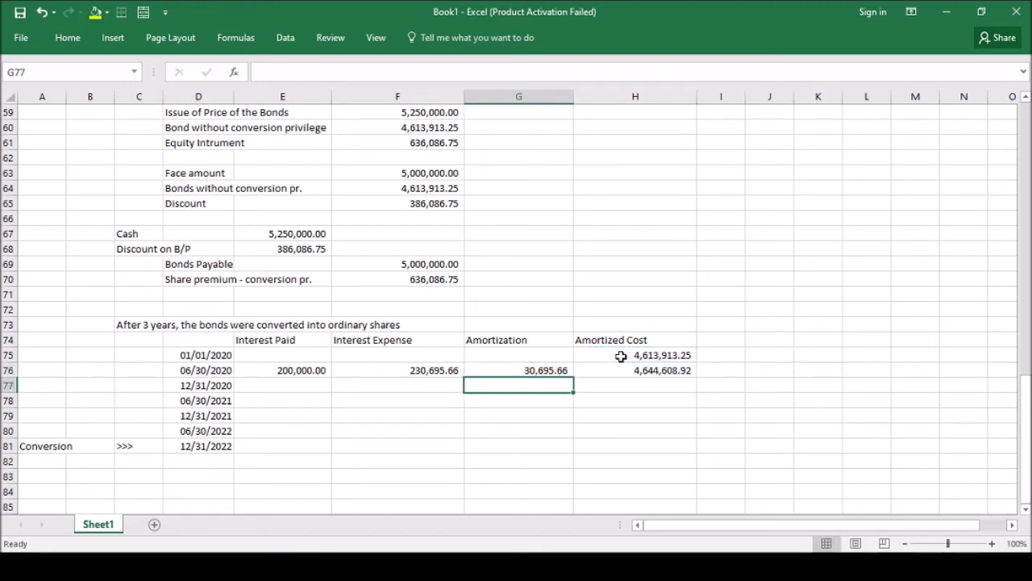
key(Up)
key(Left)
key(Left)
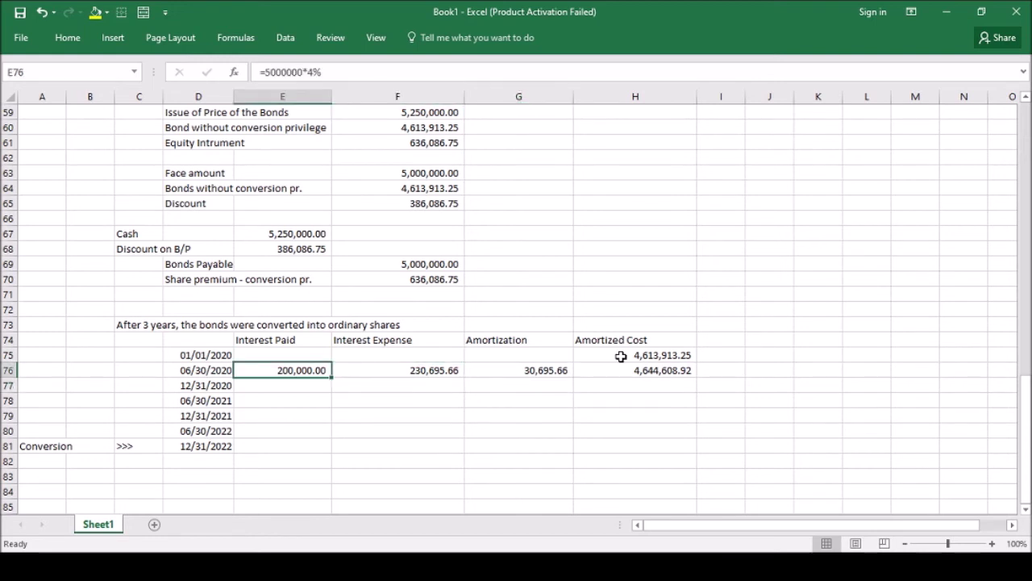
click(428, 370)
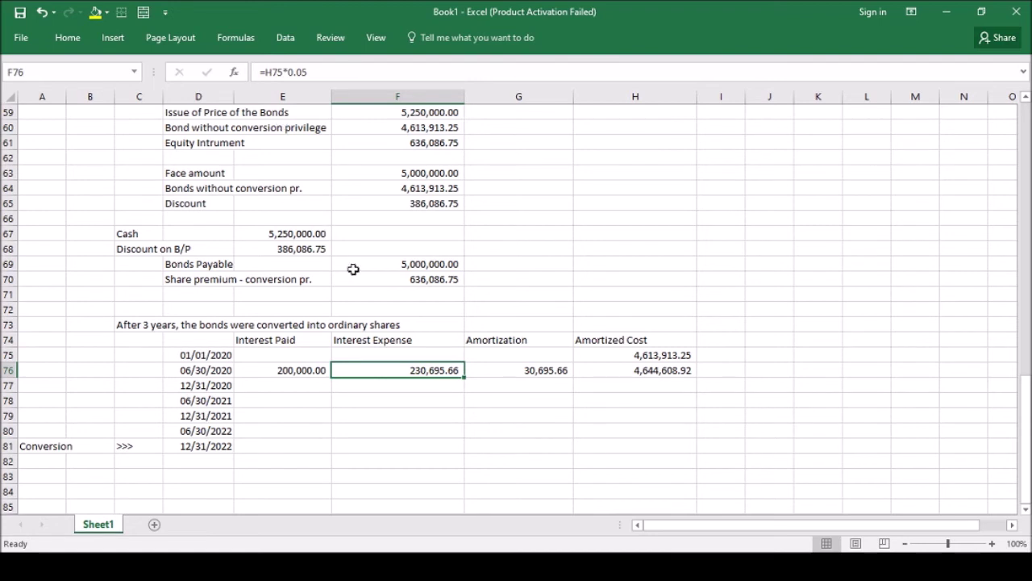
click(313, 367)
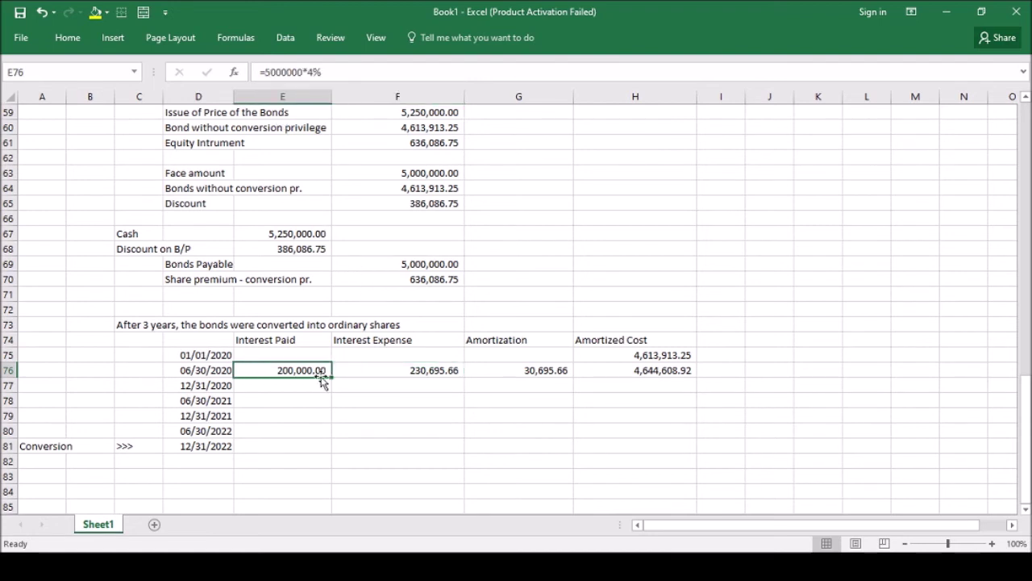
drag(330, 377, 330, 459)
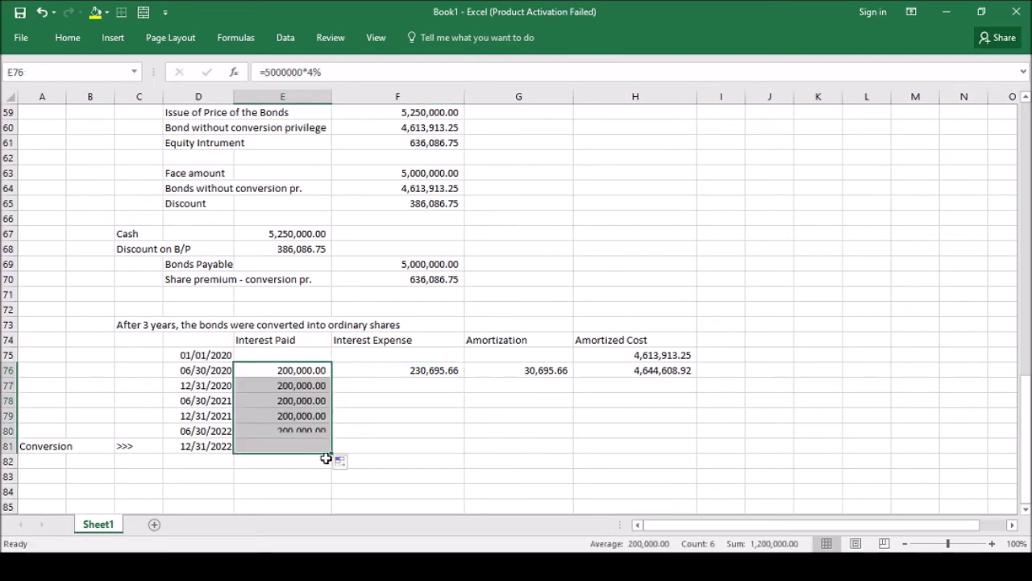
Fill the interest expense, amortization and amortized cost formulas from row 76 down to row 81
click(421, 371)
drag(464, 376, 465, 454)
click(558, 372)
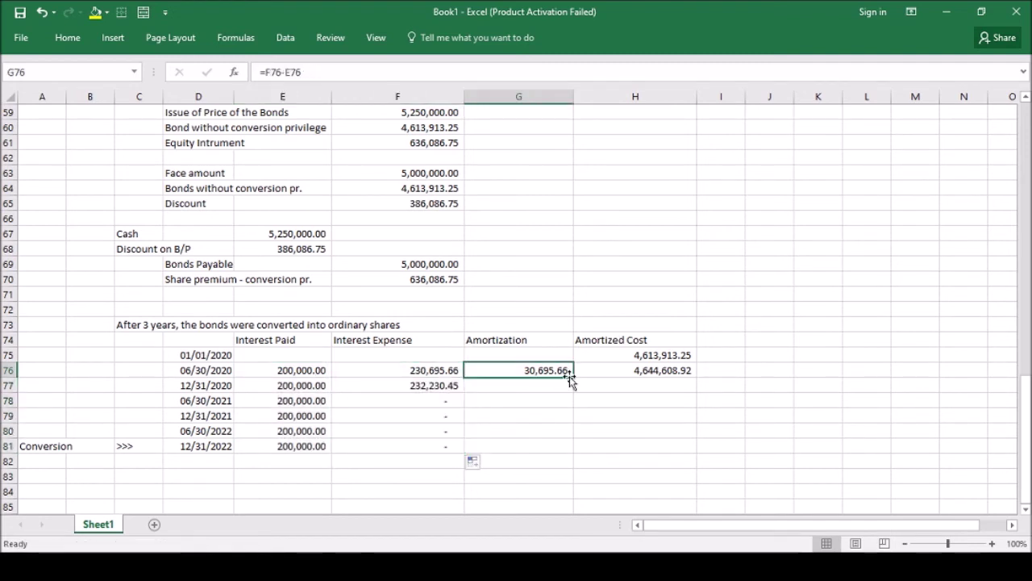
drag(571, 376, 566, 461)
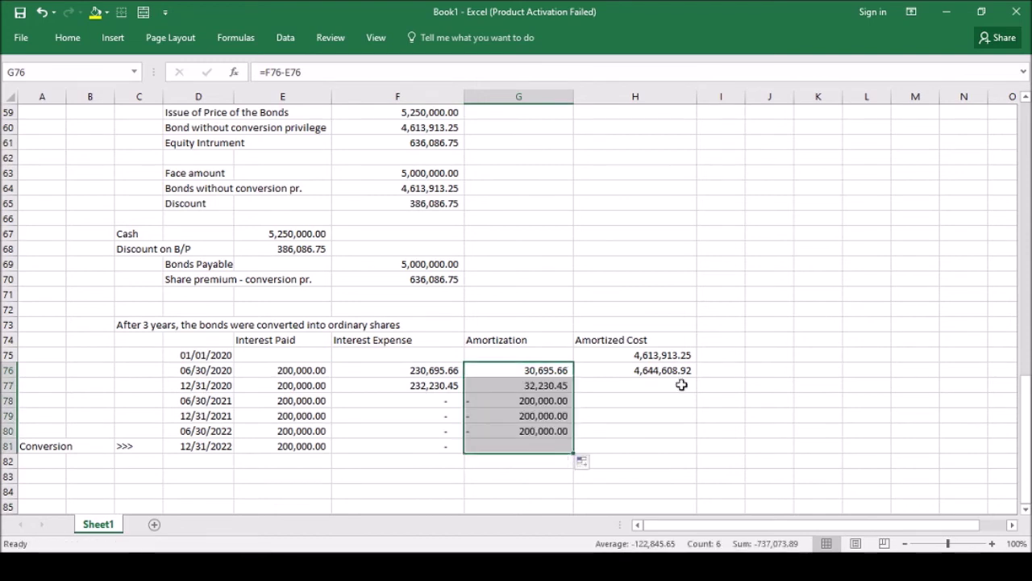
click(682, 374)
drag(697, 377, 697, 456)
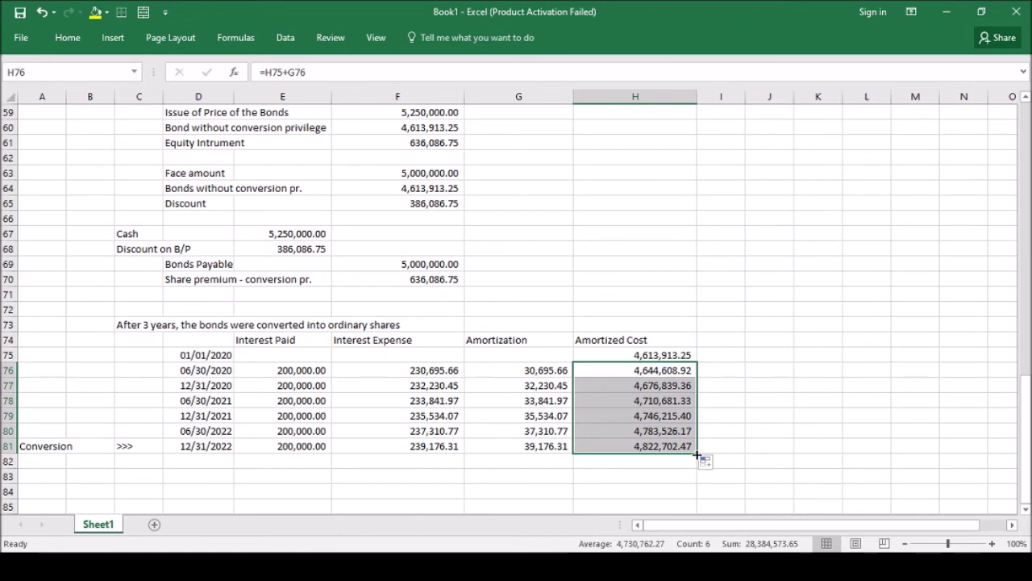
Enter the bond face amount 5,000,000 in F84 below the schedule
click(668, 446)
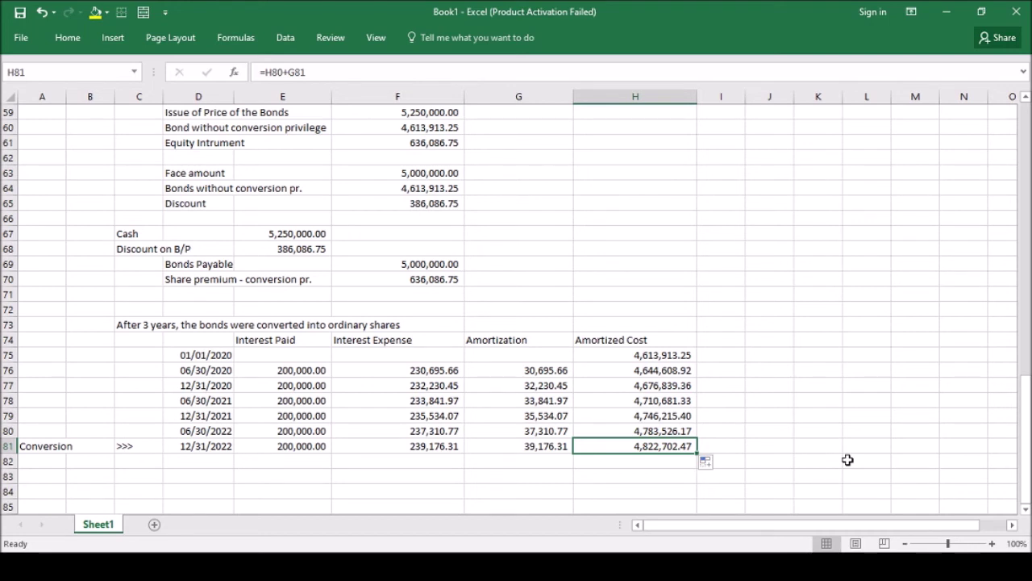
key(Down)
key(Down)
key(Left)
key(Left)
key(Left)
key(Down)
key(Right)
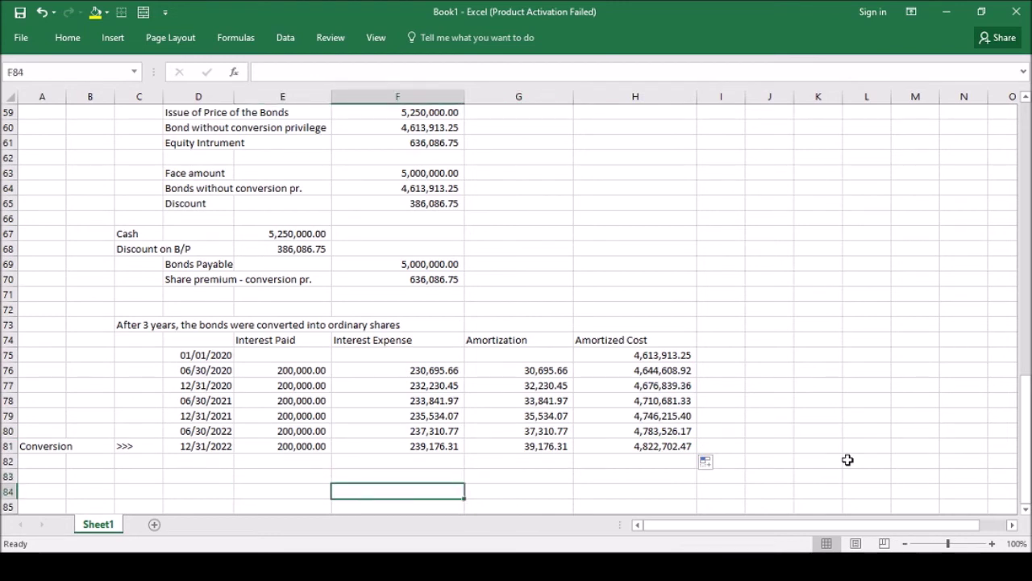
text(5,000,00)
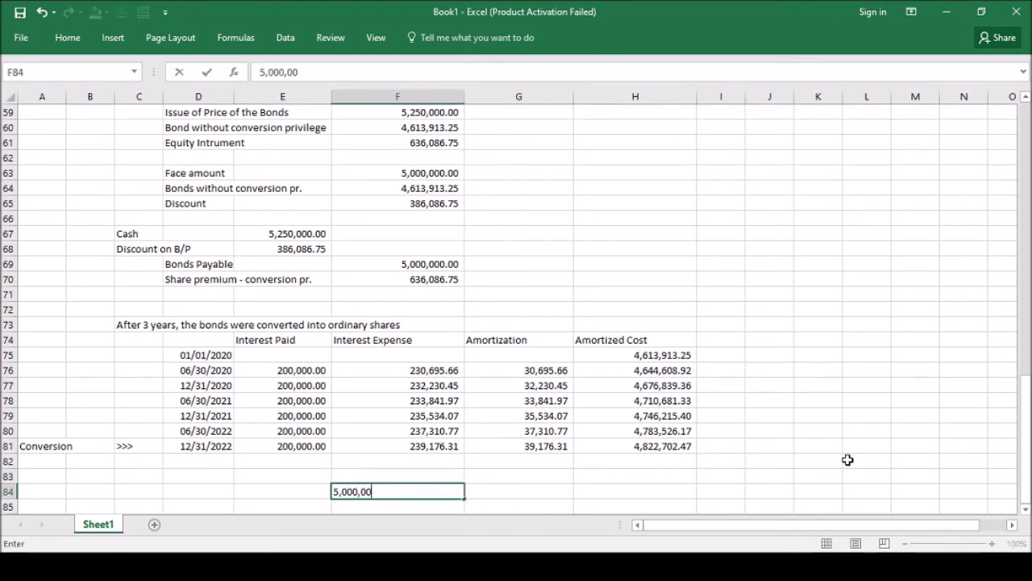
text(0)
key(Return)
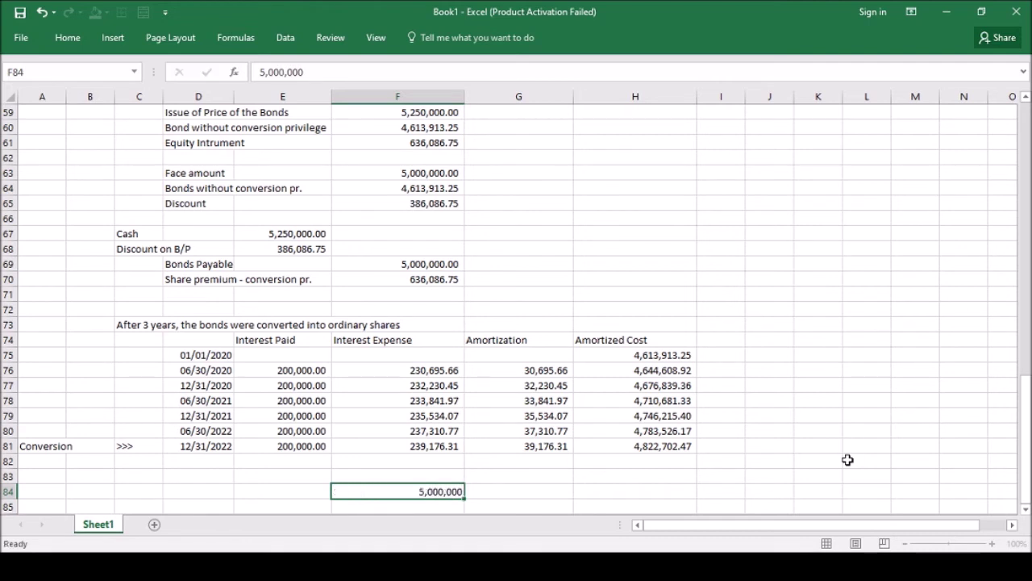
Enter the label "each bond cost" in G85 and its amount 1,000 in F85
key(Right)
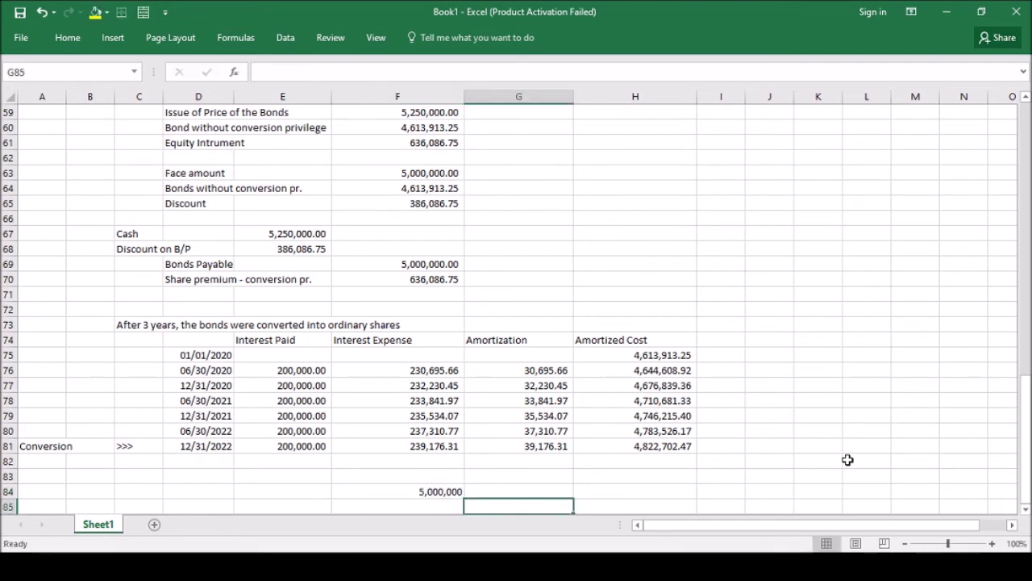
text(each bon)
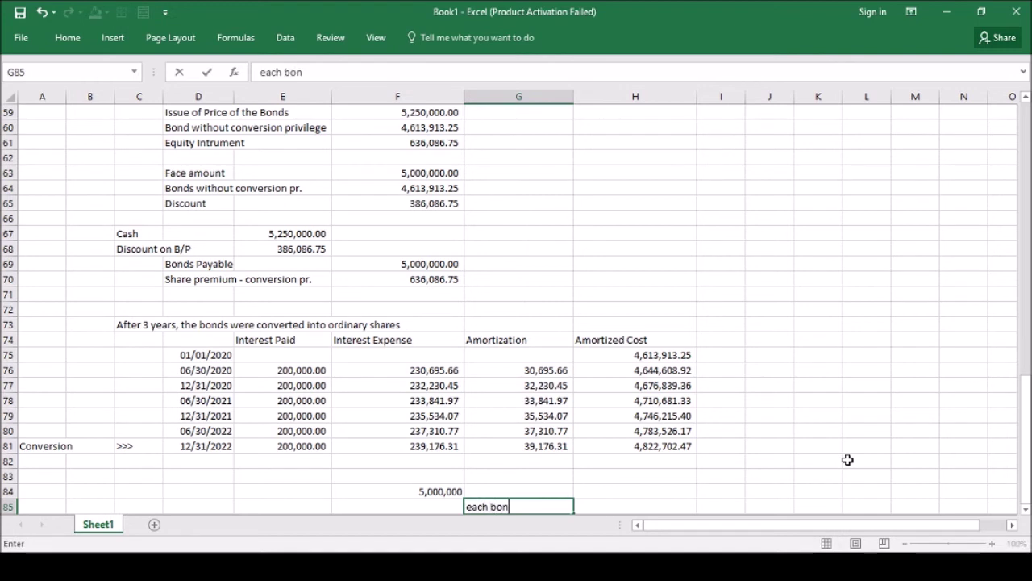
text(d cost)
key(ctrl+Return)
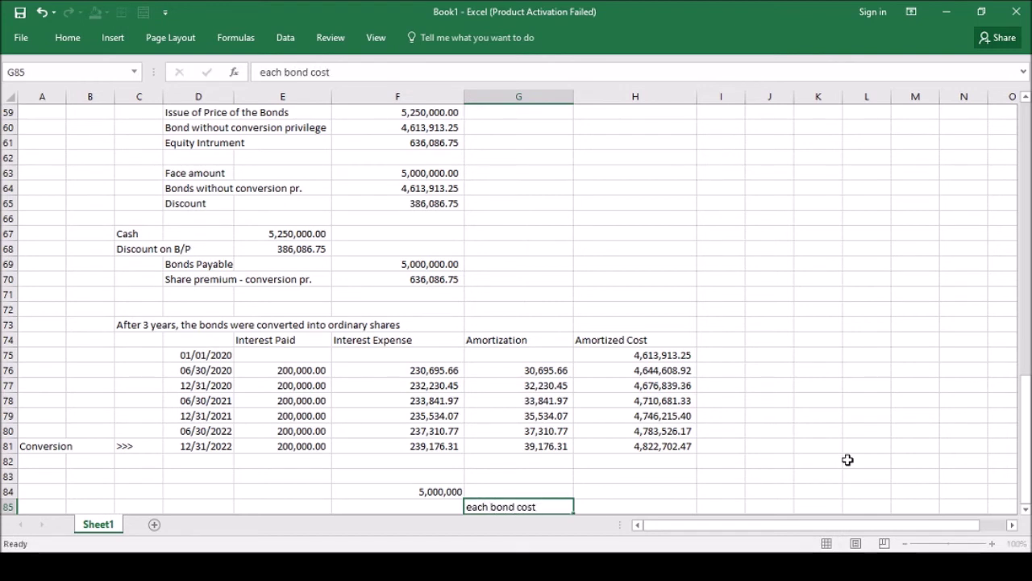
key(Down)
key(Left)
key(Up)
text(1,)
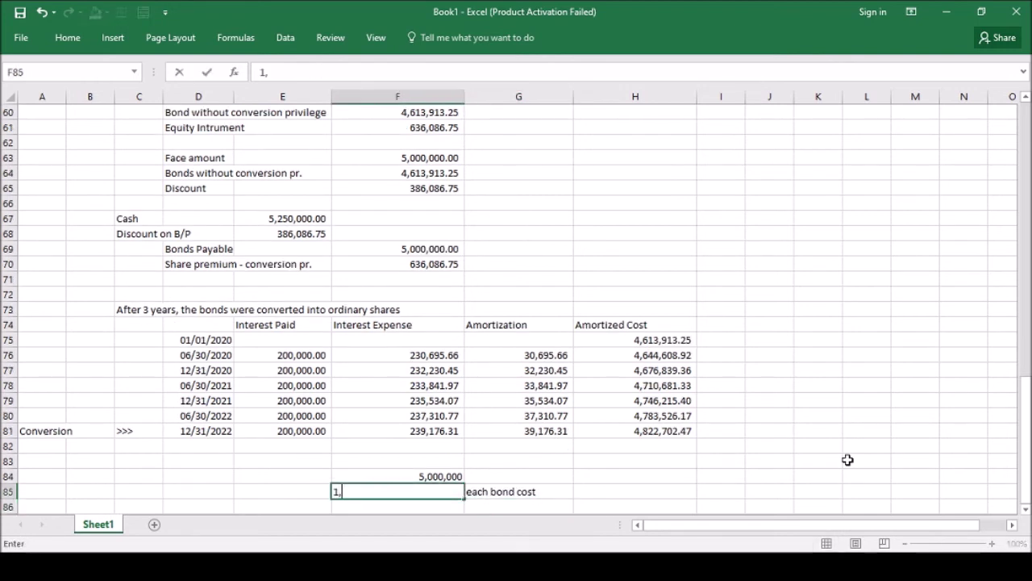
text(000)
key(ctrl+Return)
Calculate the number of bonds in F86 with the formula =F84/F85
key(Down)
text(=)
key(Up)
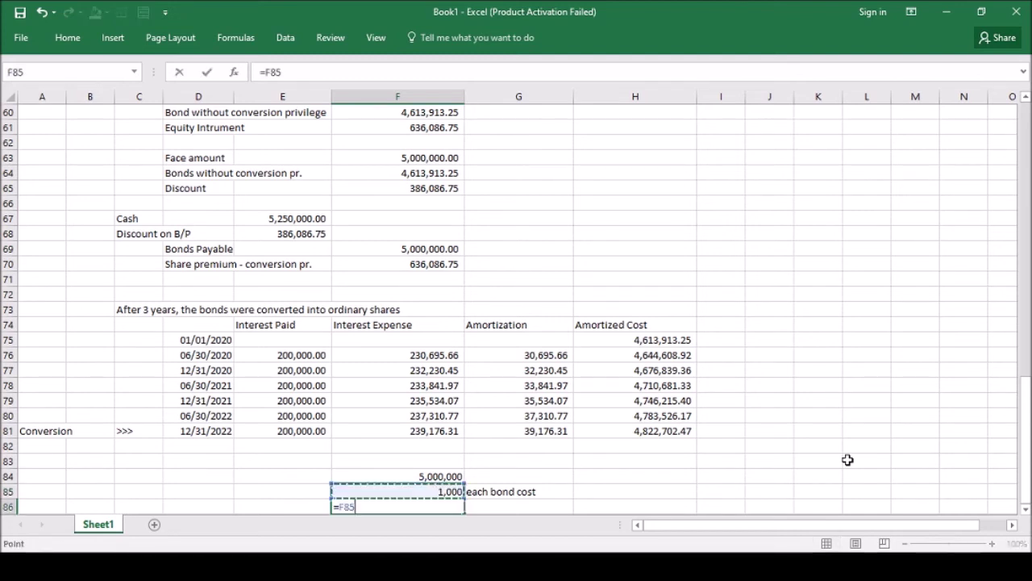
key(Up)
text(/)
key(Up)
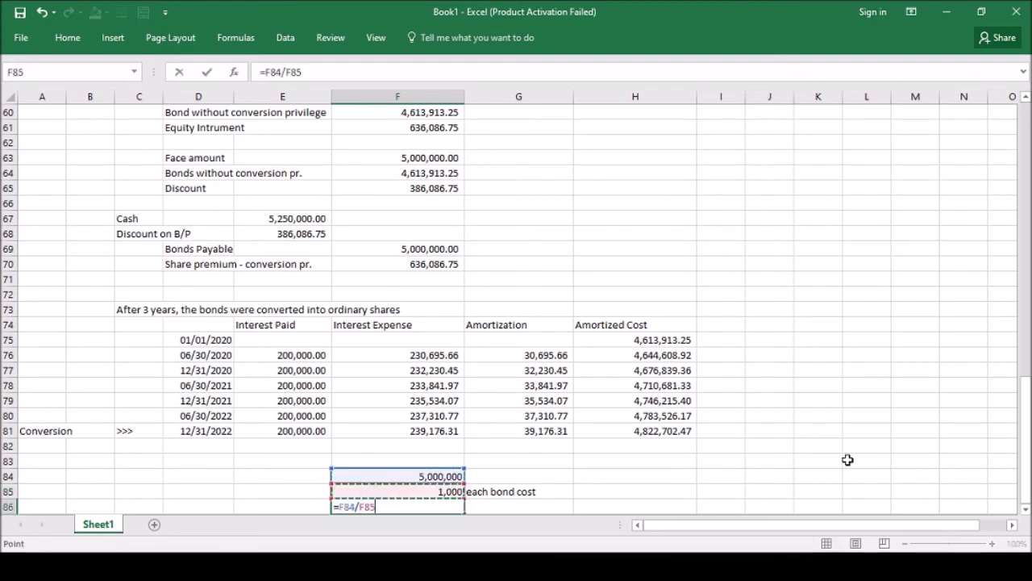
key(Return)
Apply the comma number format with two decimals to the number of bonds in F86
key(Up)
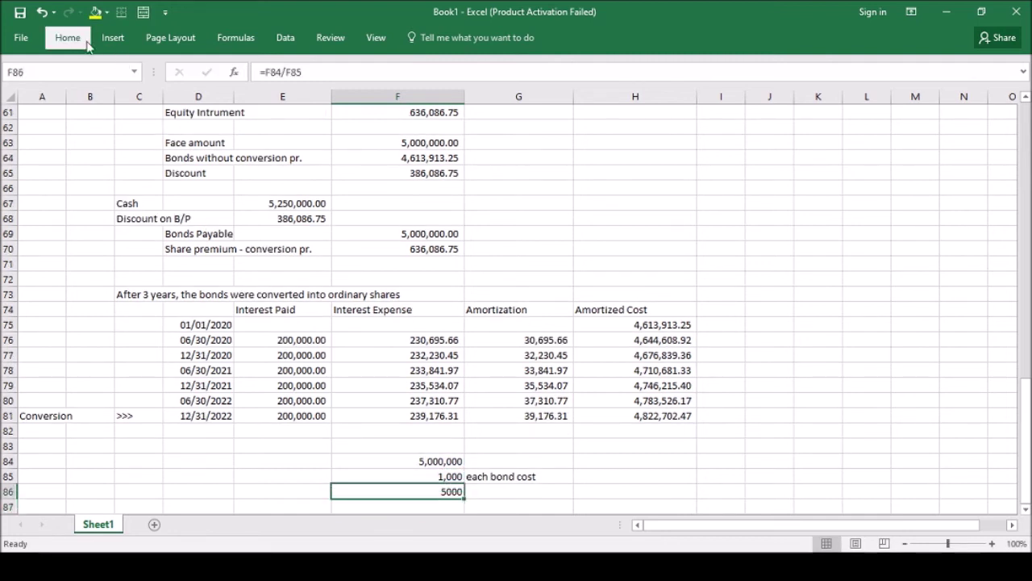
key(alt+h)
key(k)
scroll(1029, 448, up, 1)
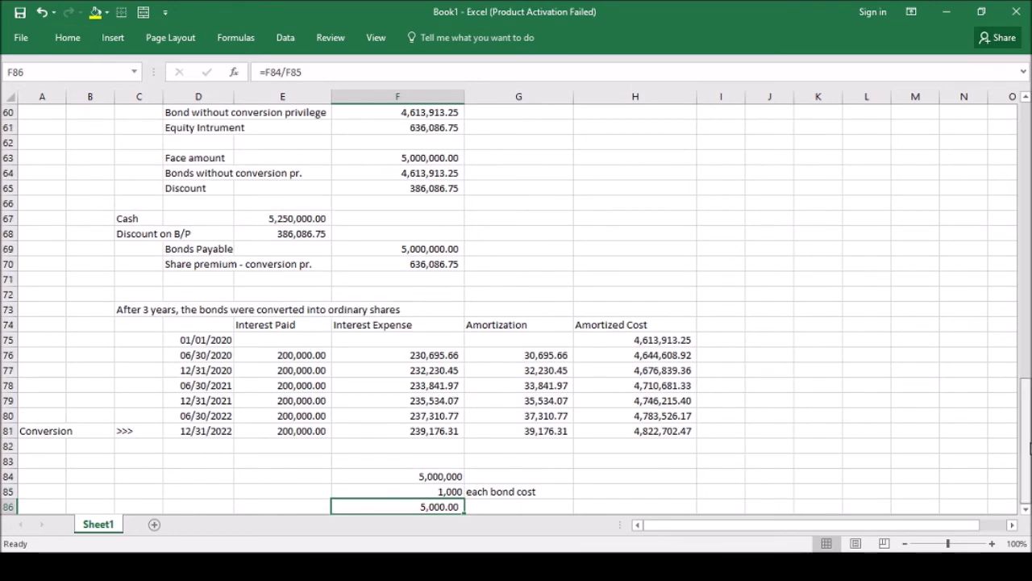
Enter 20 in F87 below the number of bonds
click(1025, 509)
scroll(1027, 514, down, 2)
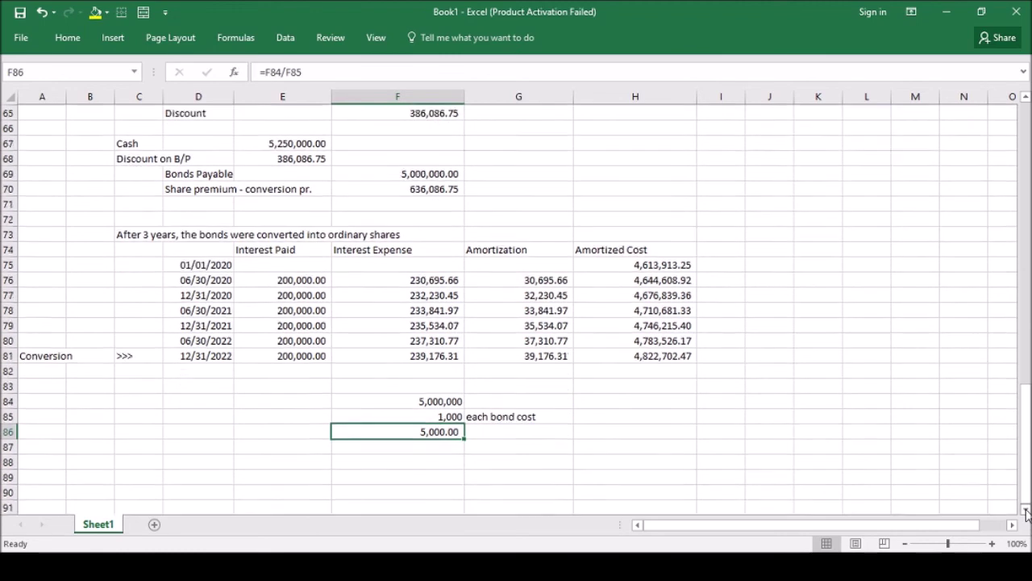
click(433, 431)
text(20)
key(Return)
Label the number of bonds in G86 as "Bonds" and the 20 in G87 as "conversion into"
key(Up)
key(Right)
key(Right)
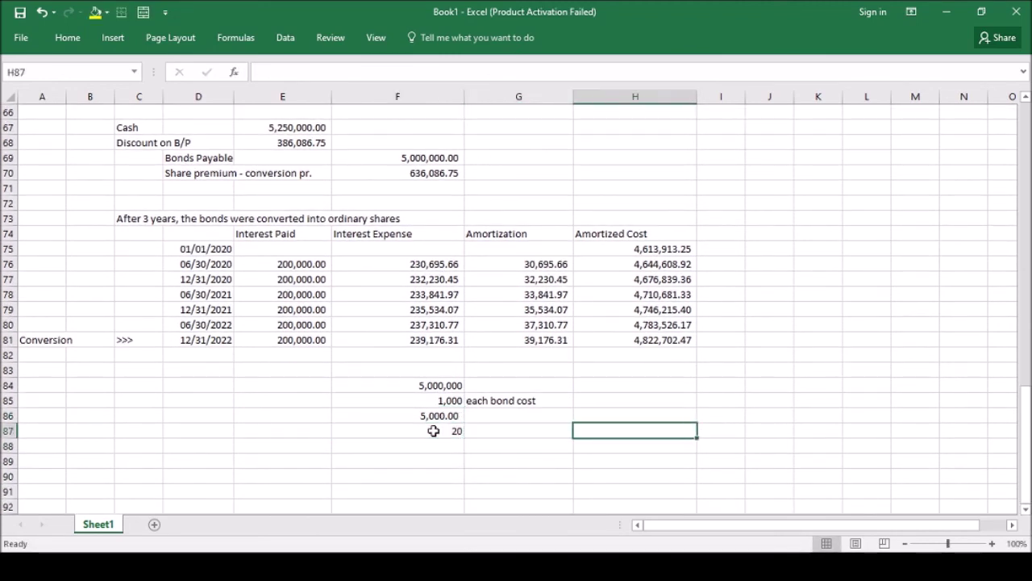
key(Left)
key(Up)
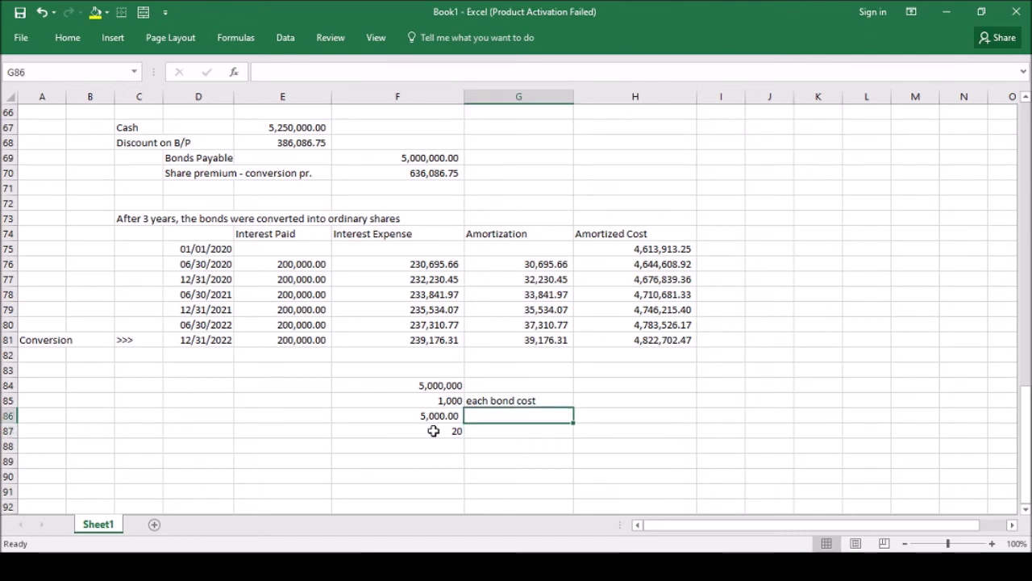
text(Bonds)
key(Return)
text(conversion intyo)
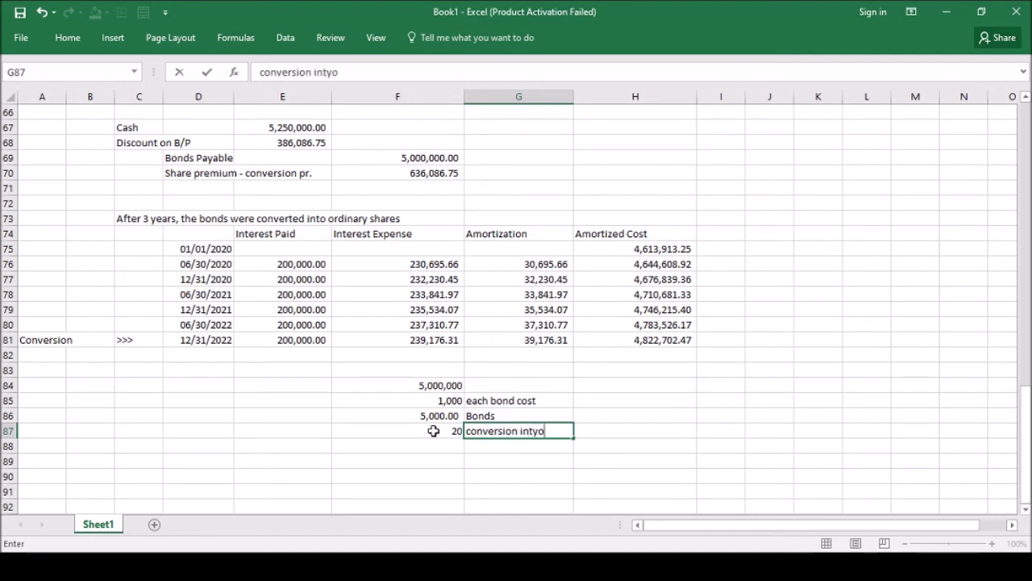
key(BackSpace)
key(BackSpace)
text(o)
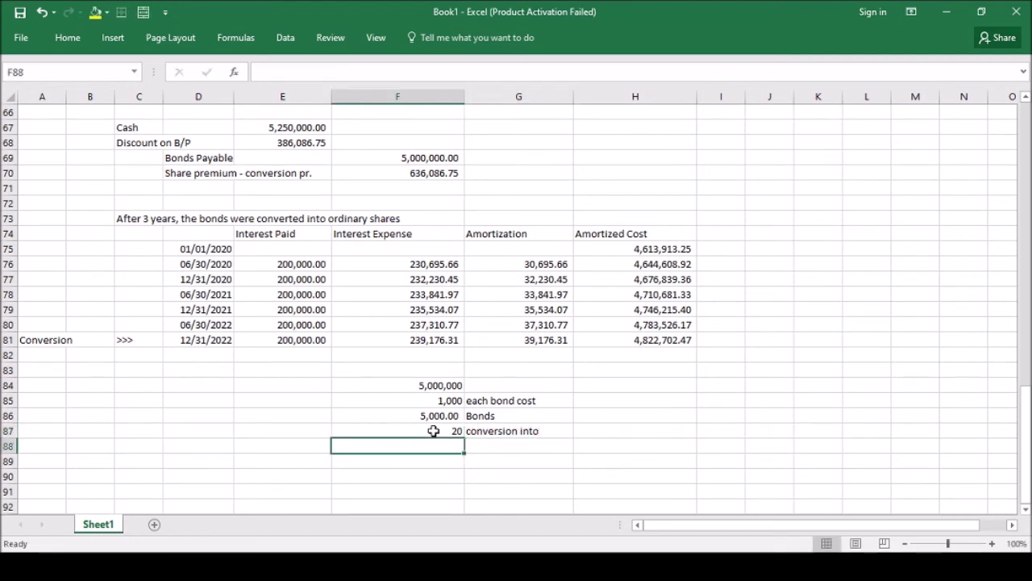
Calculate the number of shares in F88 with the formula =F86*F87
text(=)
click(433, 430)
key(Up)
text(*)
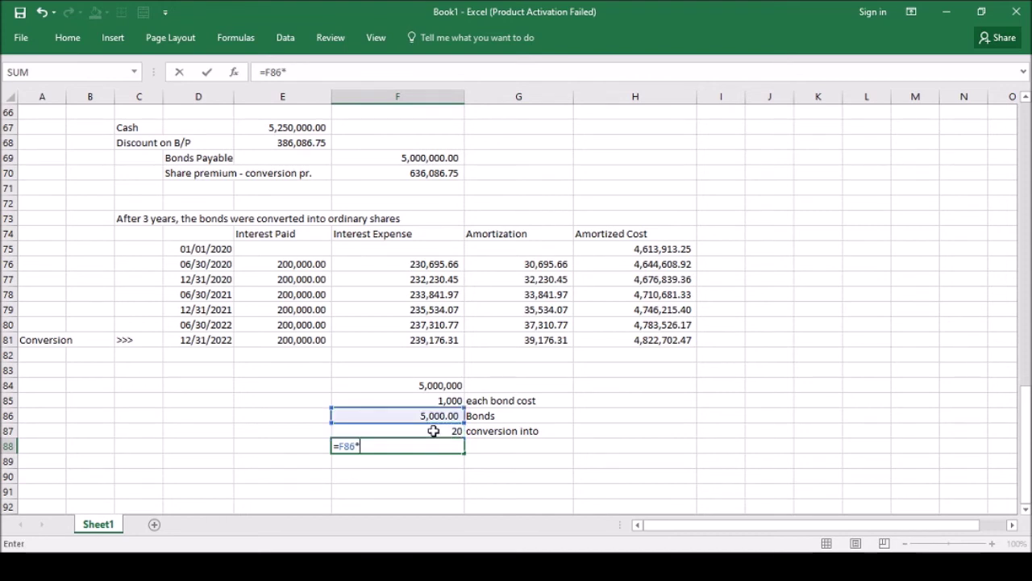
click(434, 431)
key(Return)
Enter the label "ordinary shares issued" in G88 beside the calculated number of shares
key(Up)
key(Right)
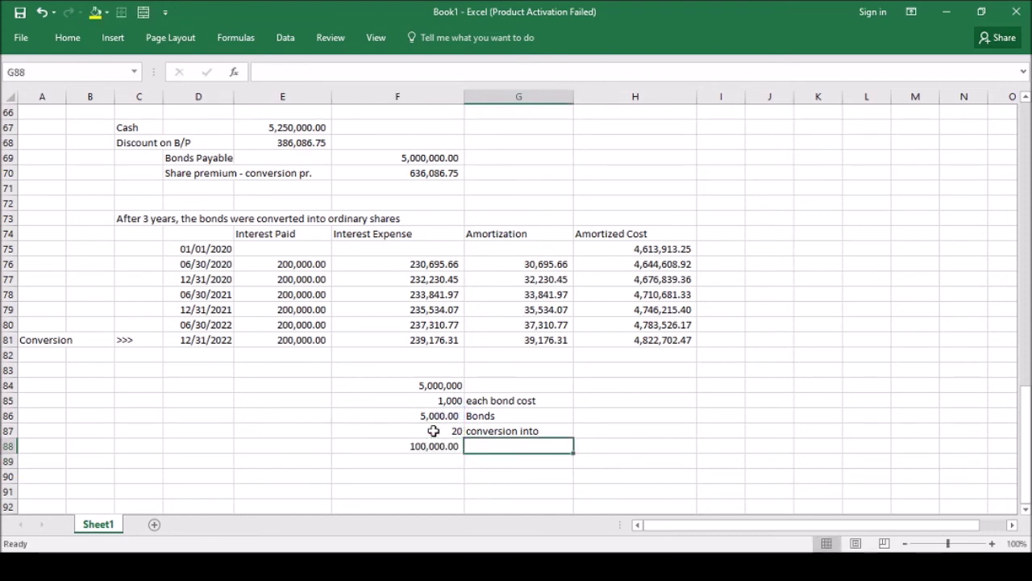
text(ordinar)
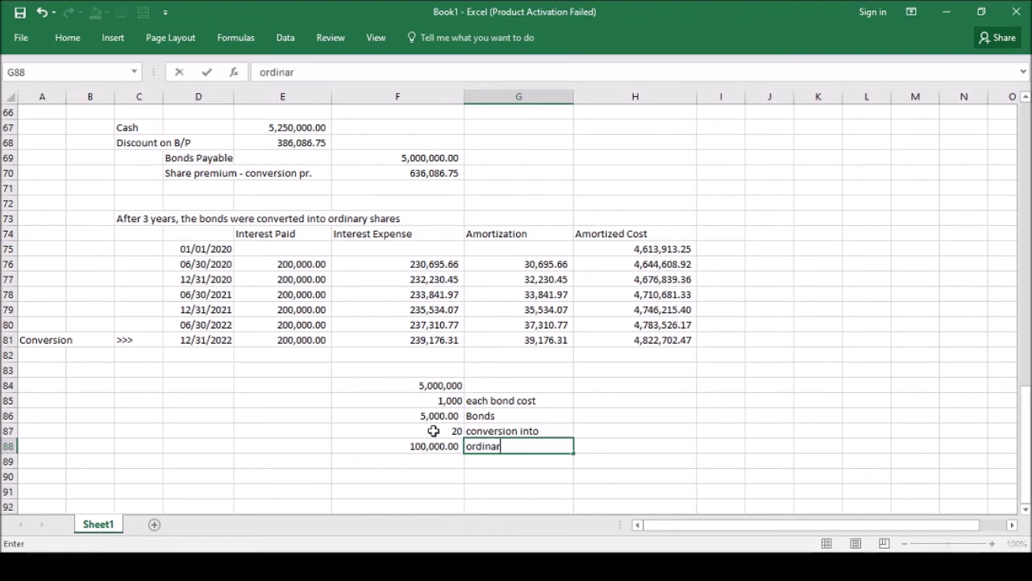
key(BackSpace)
text(ry shares issued)
key(ctrl+Return)
key(Return)
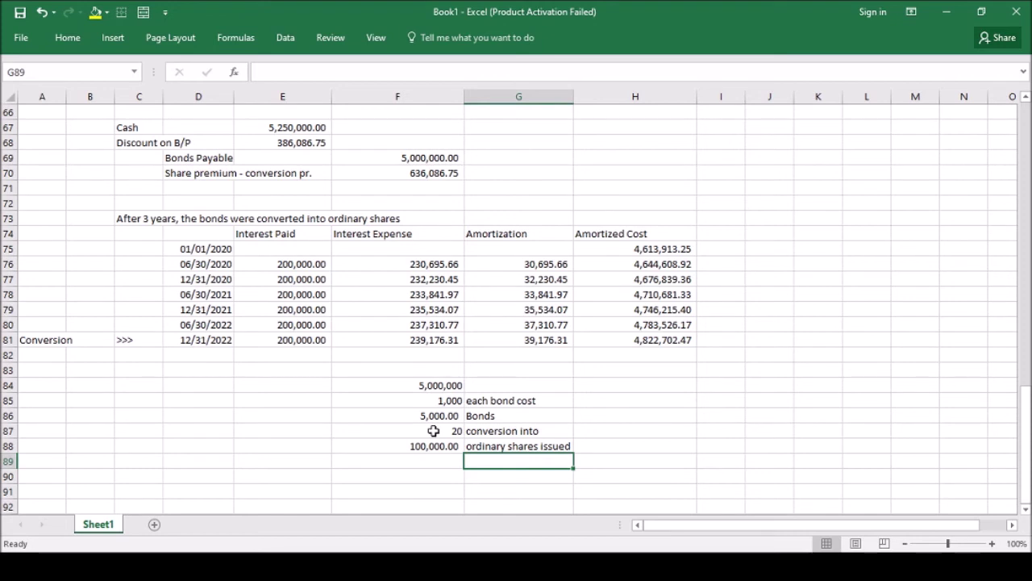
Enter the label "Discount" in E90, two rows below the share computation
key(Left)
key(Left)
key(Down)
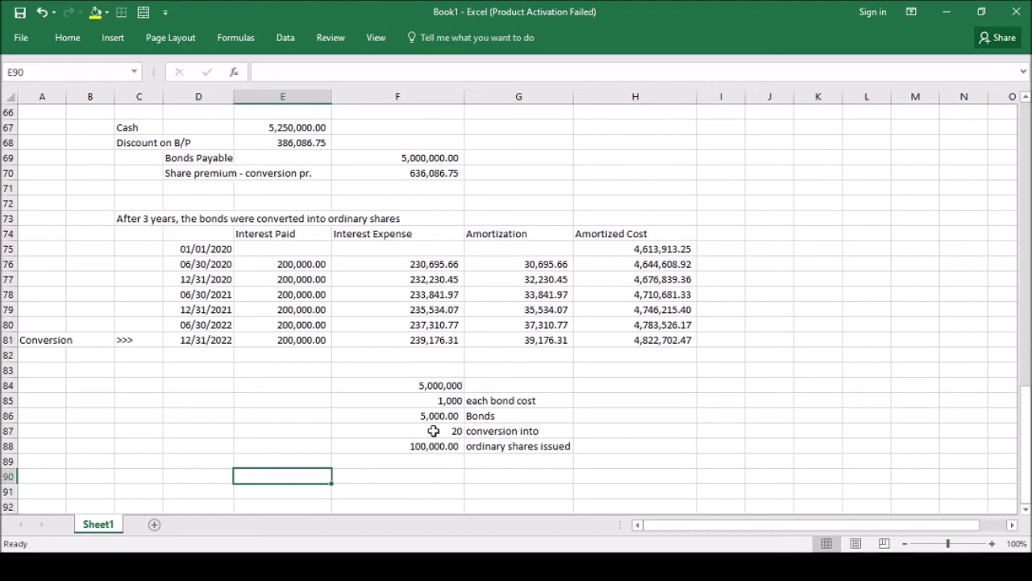
text(Disocu)
key(BackSpace)
key(BackSpace)
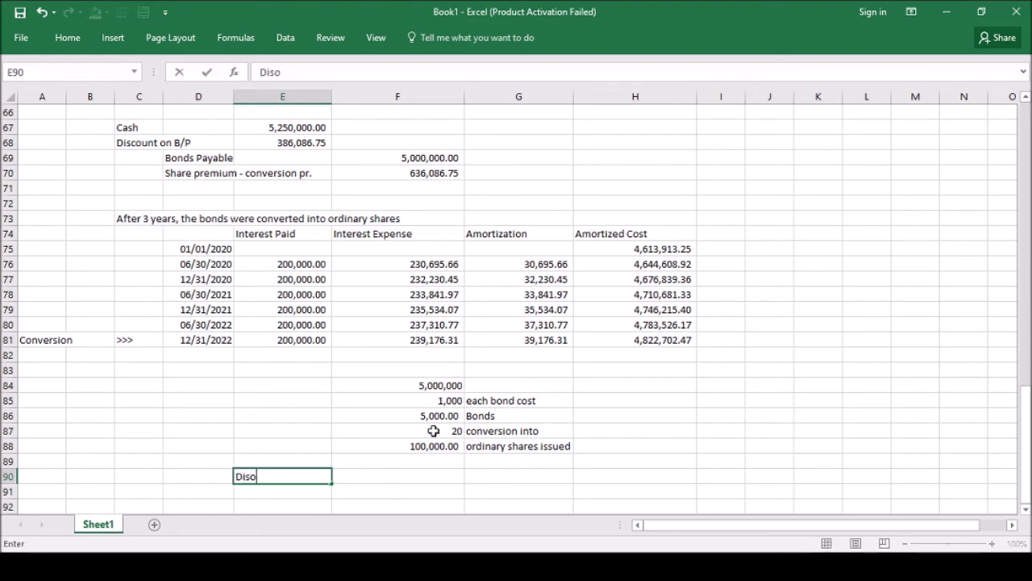
key(BackSpace)
text(count)
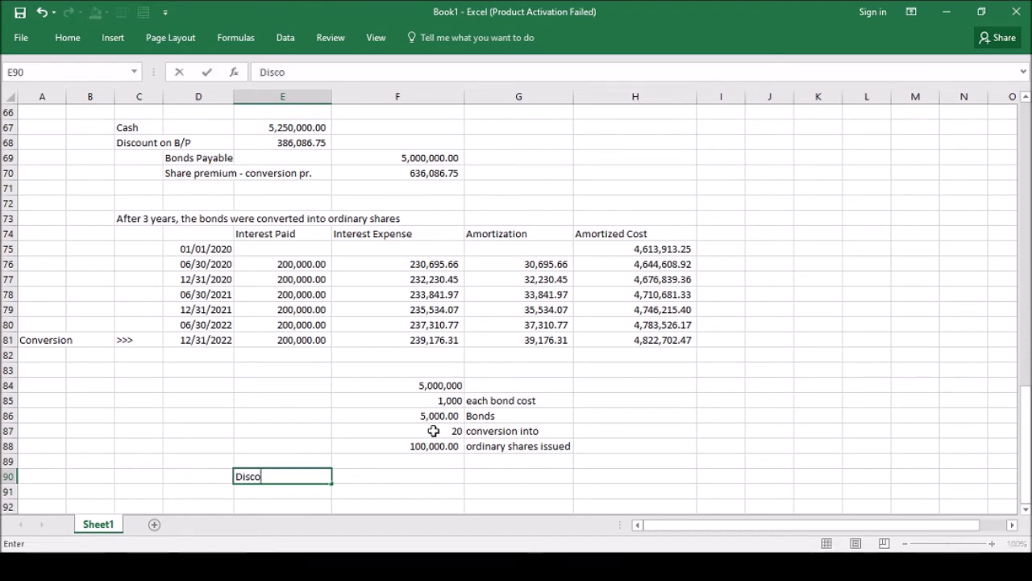
key(Return)
key(Up)
key(Up)
key(Up)
key(Up)
key(Up)
key(Up)
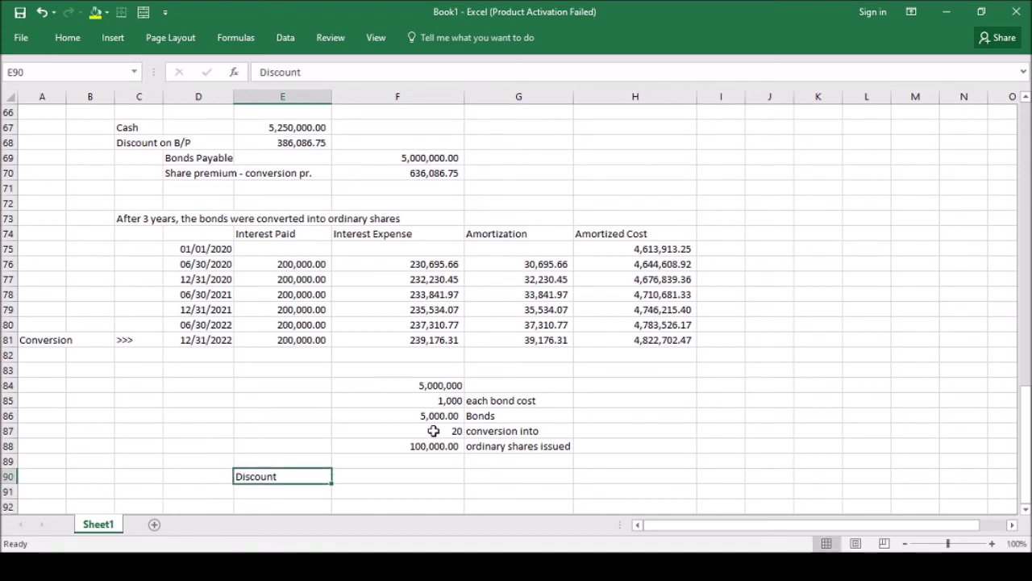
key(Up)
key(Up)
key(Up)
key(Up)
key(Down)
key(Down)
key(Down)
key(Down)
key(Down)
key(Down)
key(Down)
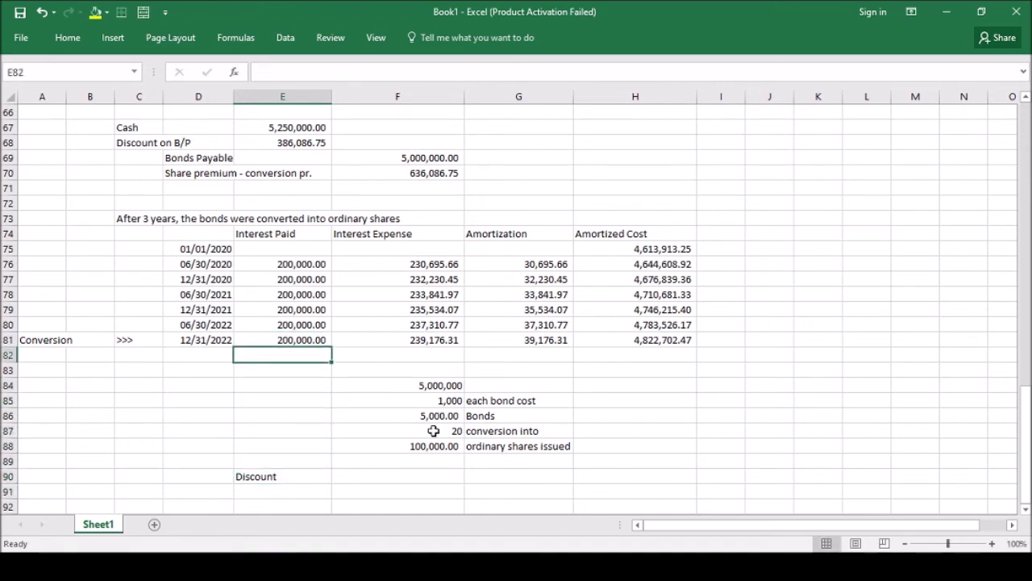
key(Down)
key(Down)
key(Down)
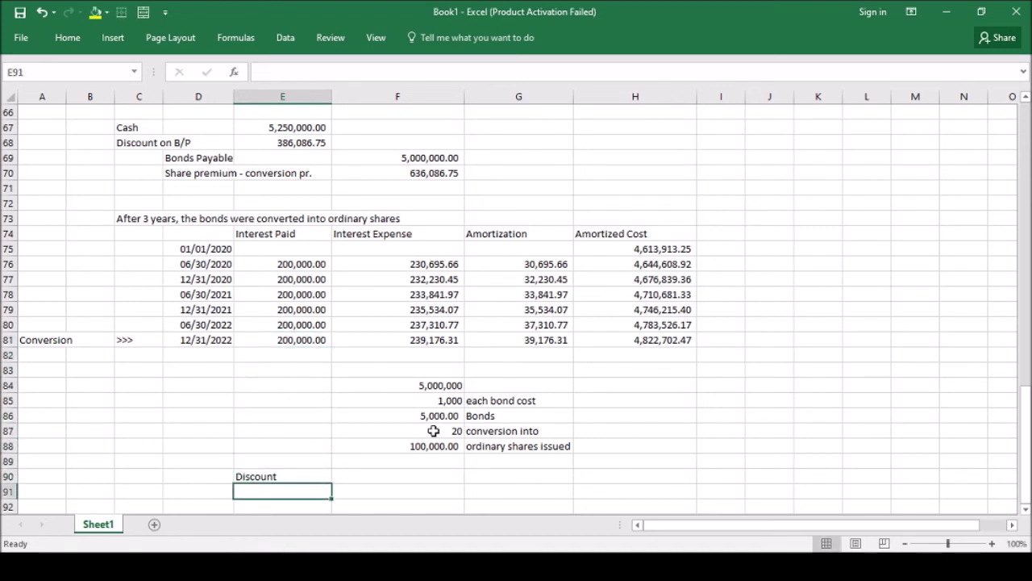
Link F90 to the Discount on B/P amount in E68 of the issuance entry
key(Up)
key(Right)
text(=)
key(Up)
key(Up)
key(Up)
key(Up)
key(Up)
key(Up)
key(Up)
key(Up)
key(Up)
key(Up)
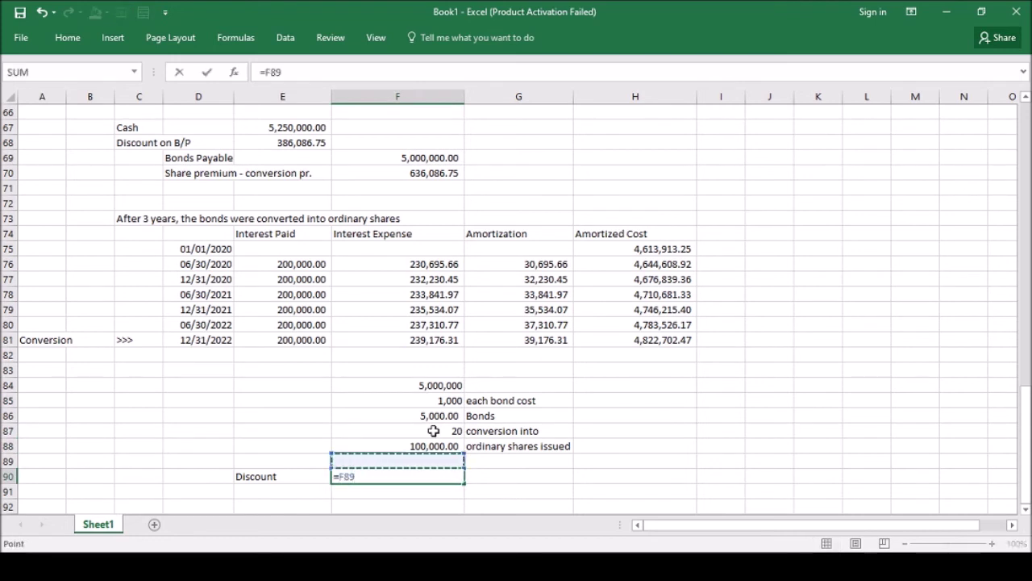
key(Up)
key(Up)
key(Up)
key(Up)
key(Up)
key(Up)
key(Up)
key(Up)
key(Up)
key(Up)
key(Up)
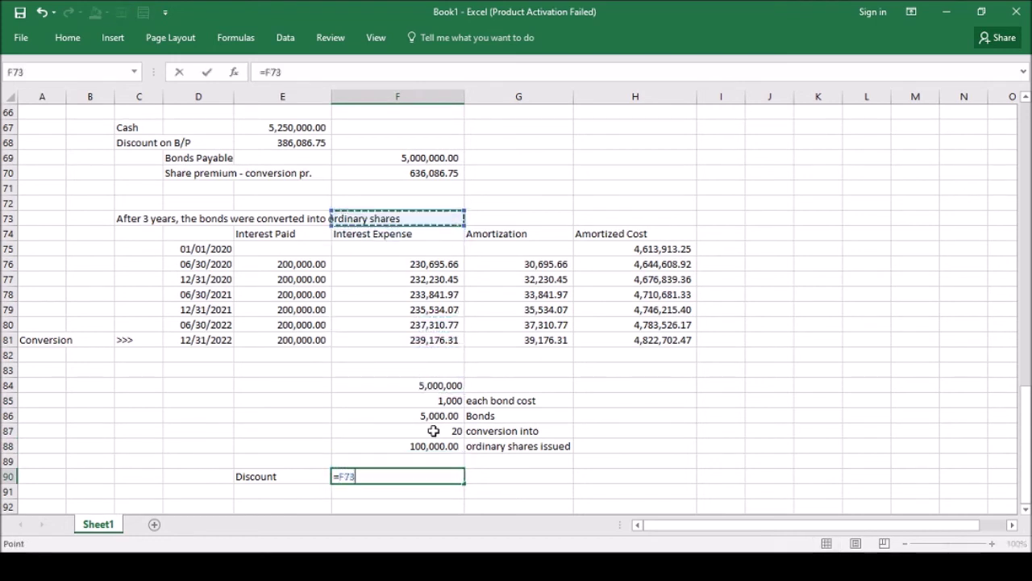
key(Up)
key(Left)
key(Return)
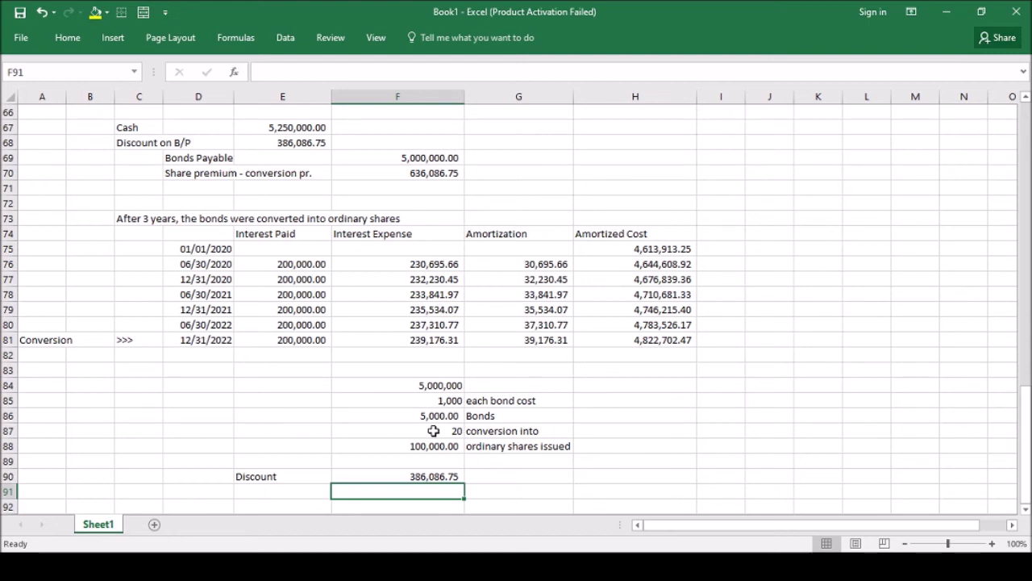
Enter the label "Date of converstion" in E91 below the Discount label
key(Left)
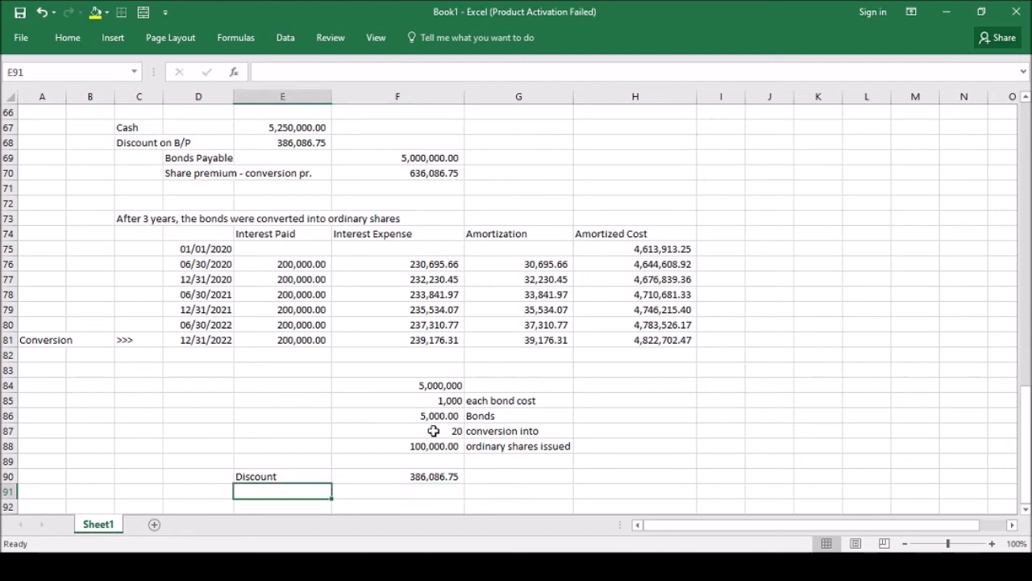
text(D)
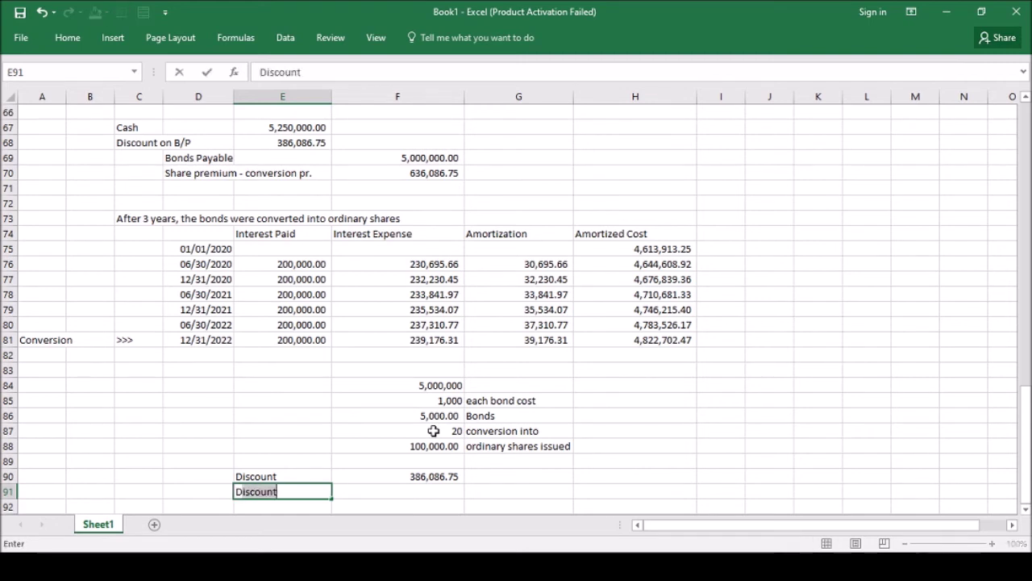
text(ate of converstion)
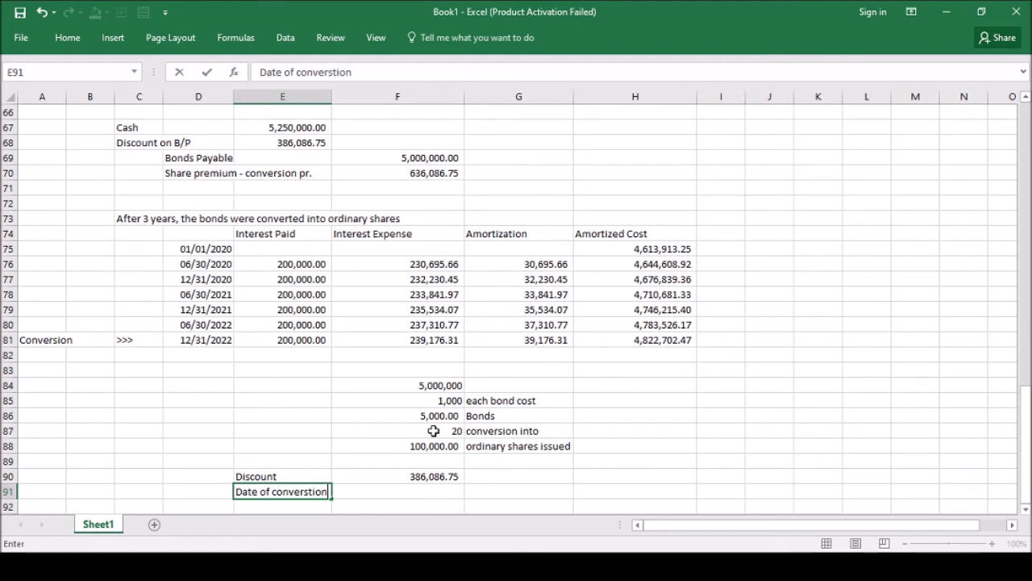
key(Return)
key(Up)
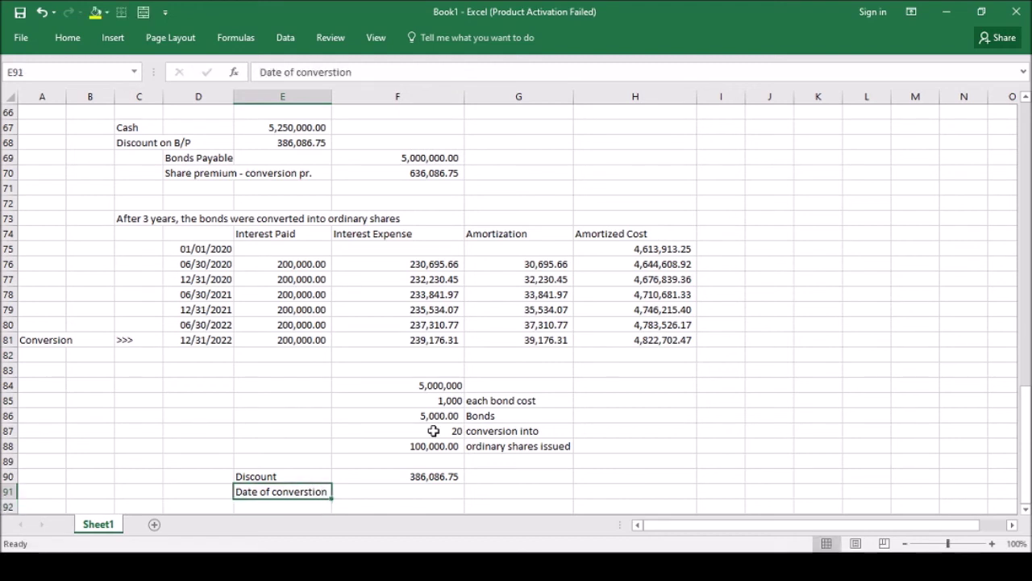
Correct the spelling of the label in E91 to "Date of conversion"
click(333, 72)
key(BackSpace)
key(BackSpace)
text(s)
key(Return)
key(Up)
click(355, 71)
key(BackSpace)
key(BackSpace)
key(BackSpace)
key(BackSpace)
key(BackSpace)
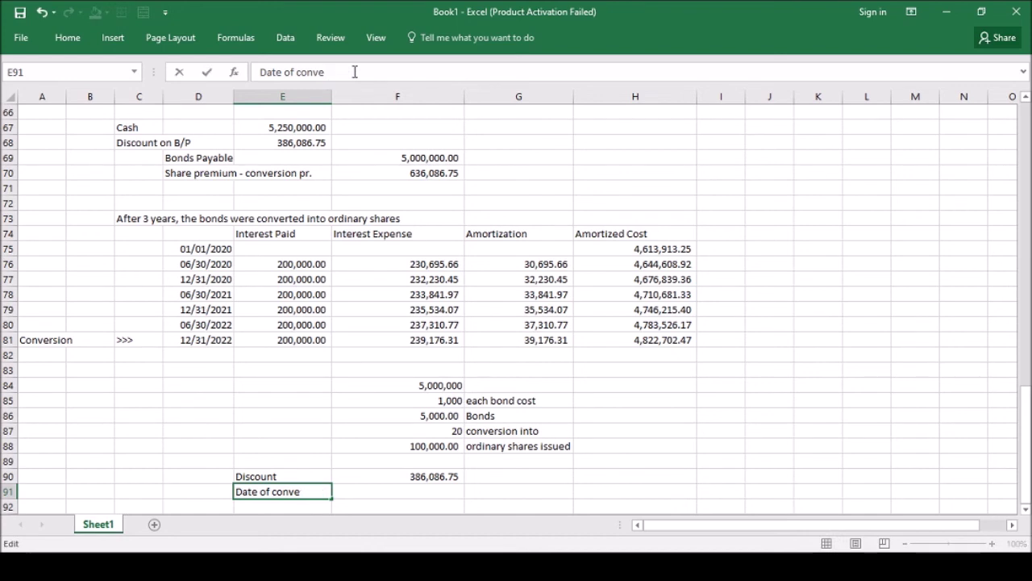
text(rt)
key(BackSpace)
text(sion)
key(Return)
Total the amortization up to the conversion date in F91 with a SUM of G76:G81
key(Up)
key(Right)
text(=sum()
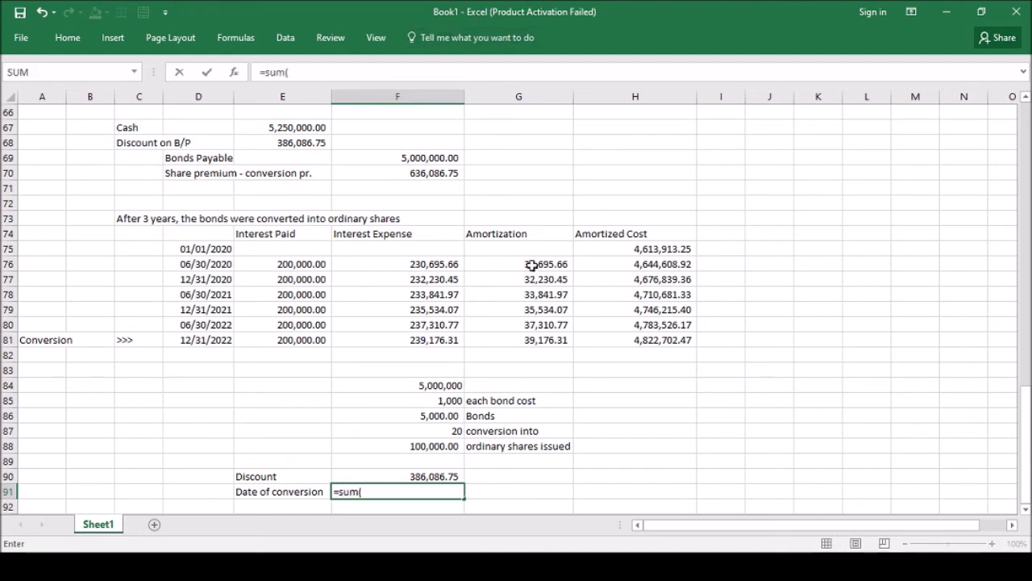
drag(539, 265, 540, 340)
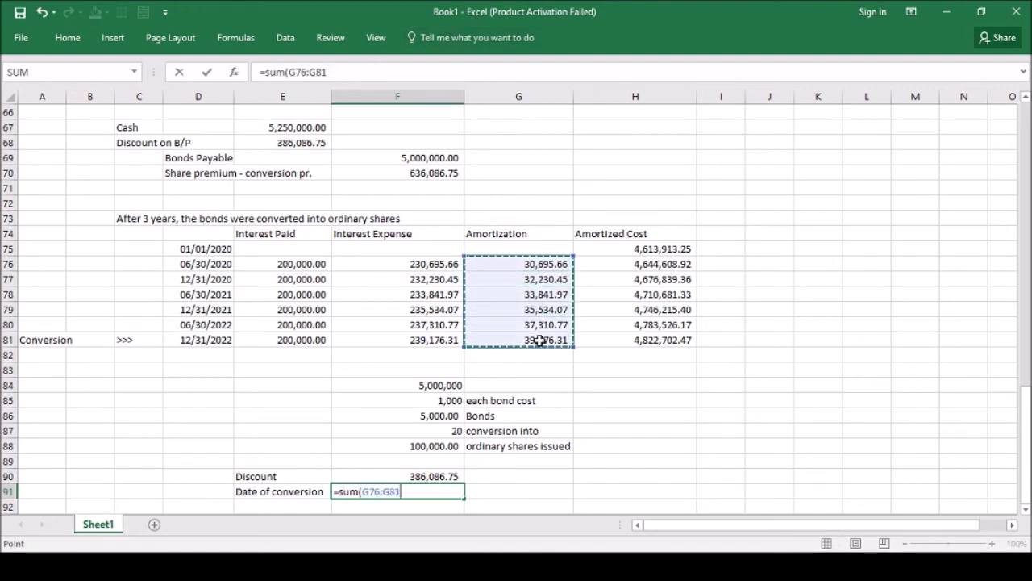
key(Return)
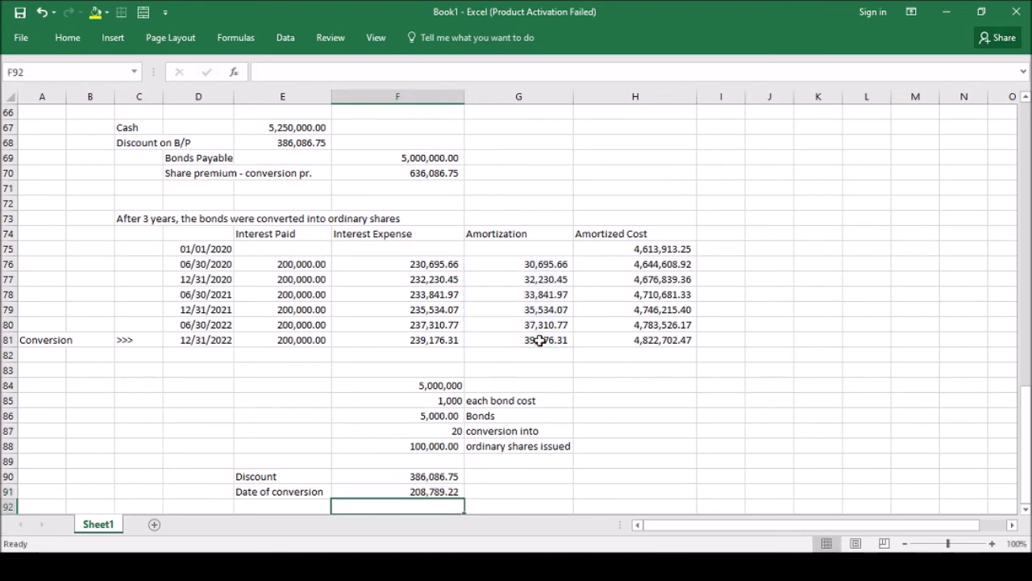
Calculate the unamortized discount in F92 with the formula =F90-F91
text(=)
key(Up)
key(Up)
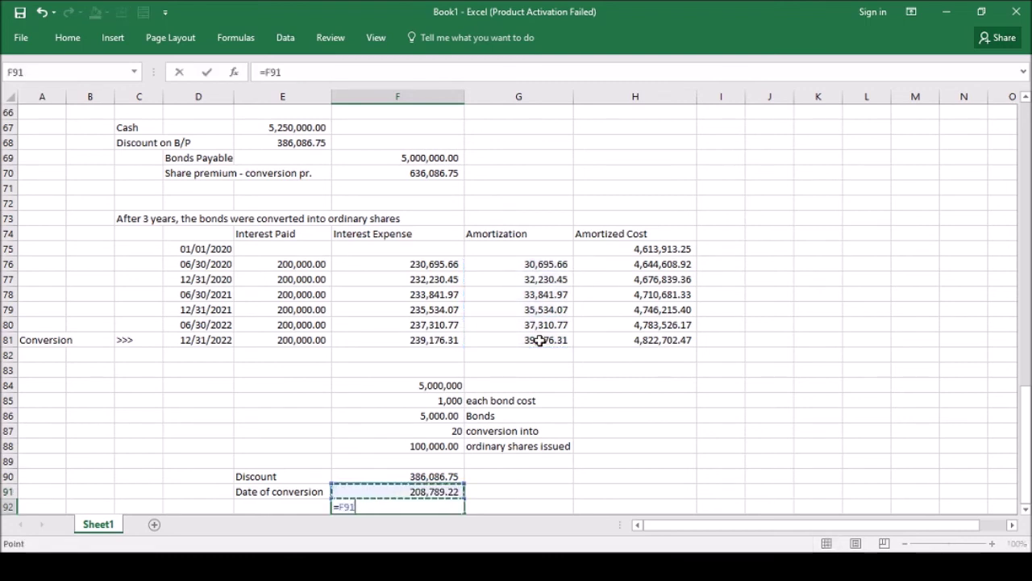
text(-)
key(Up)
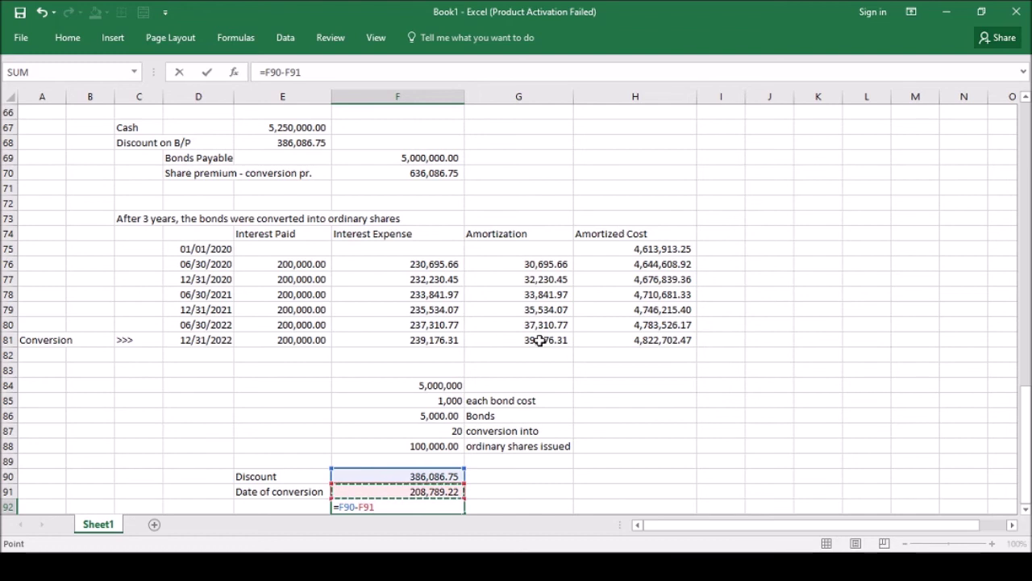
key(Return)
Enter the label "Remaining bal." in E92 beside the unamortized discount
key(Up)
key(Left)
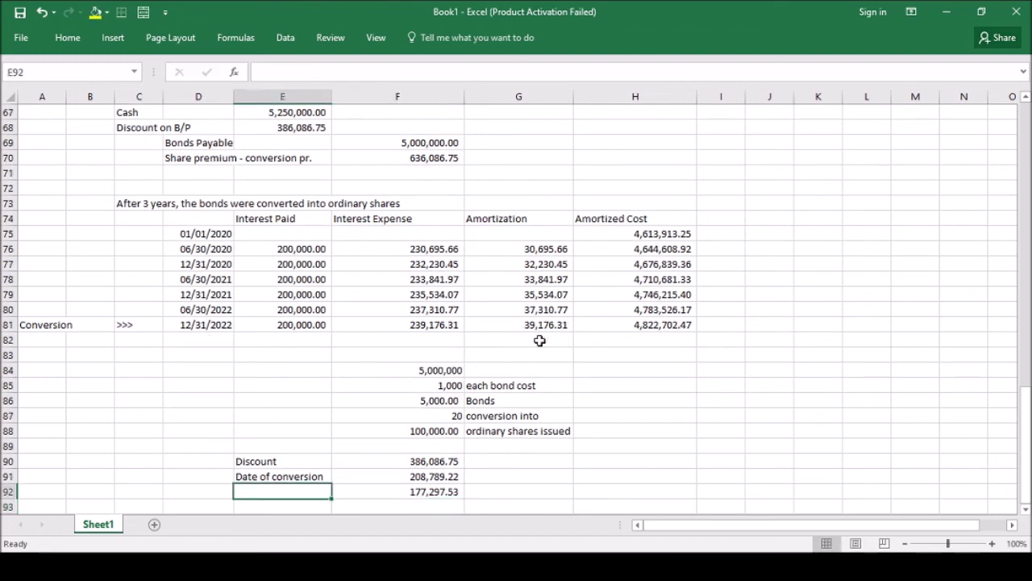
text(Reclass)
key(BackSpace)
key(BackSpace)
key(BackSpace)
key(BackSpace)
key(BackSpace)
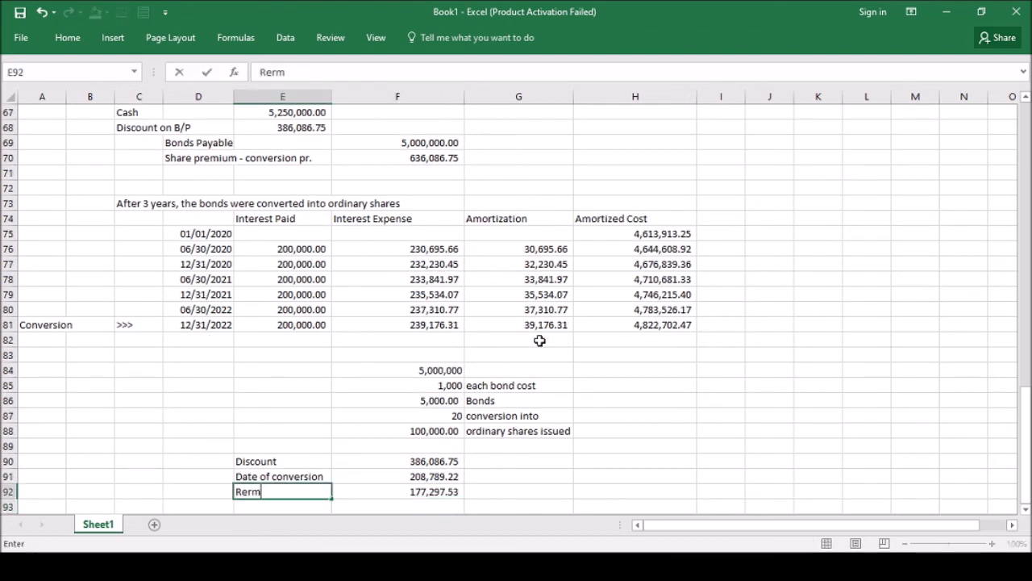
text(main)
text(ing)
text( da)
key(BackSpace)
key(BackSpace)
text(bal.)
key(Return)
Enter the note "Dicount on B/P" in G92 beside the remaining balance
key(Up)
key(Right)
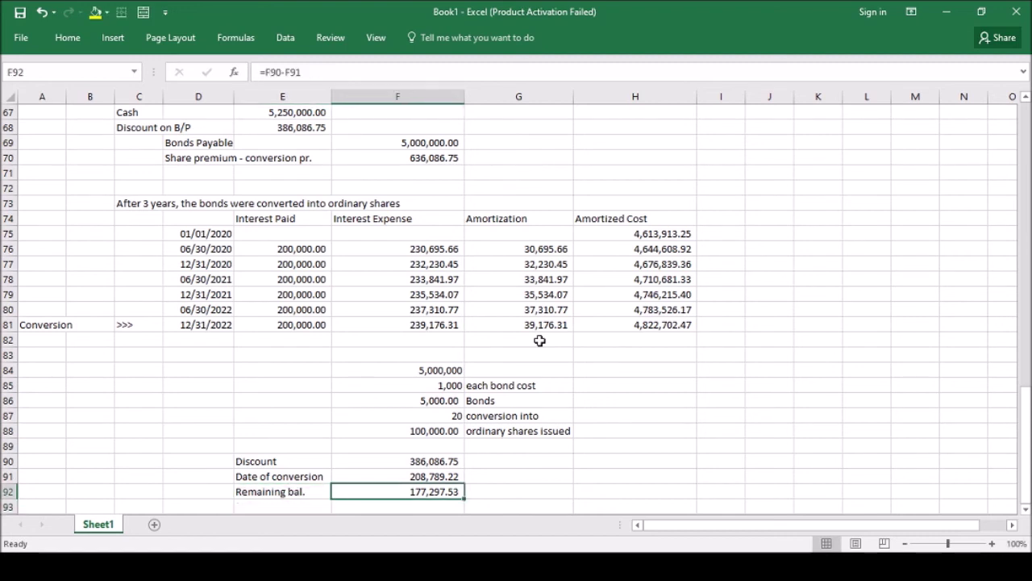
key(Right)
text(Dicoun)
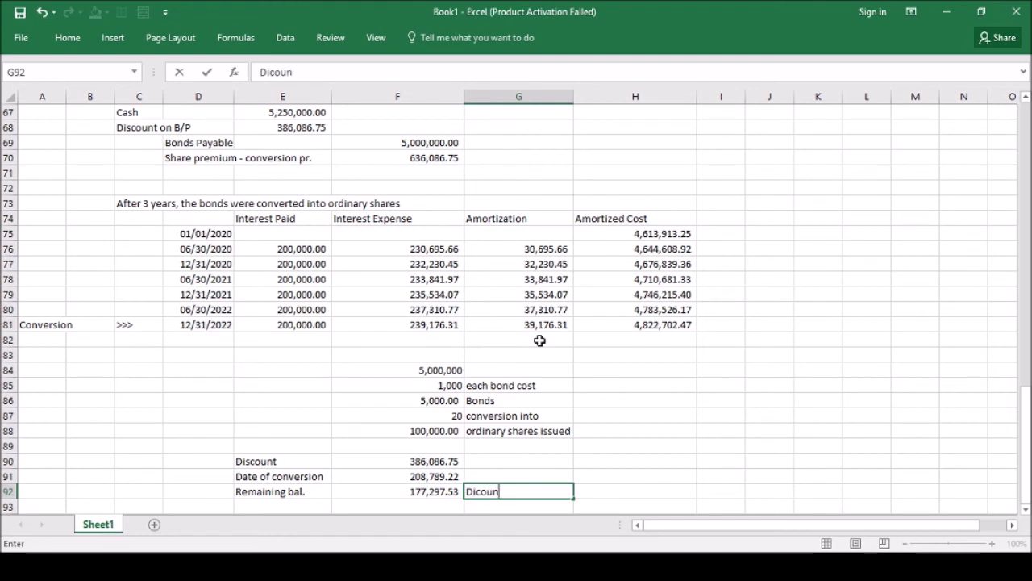
text(t on B/P)
key(Return)
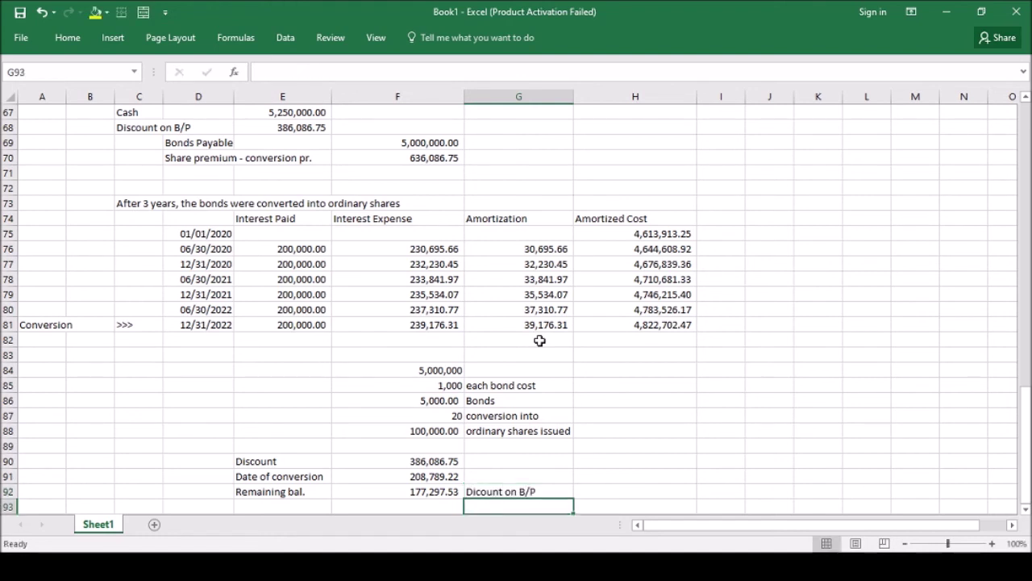
key(Up)
key(Left)
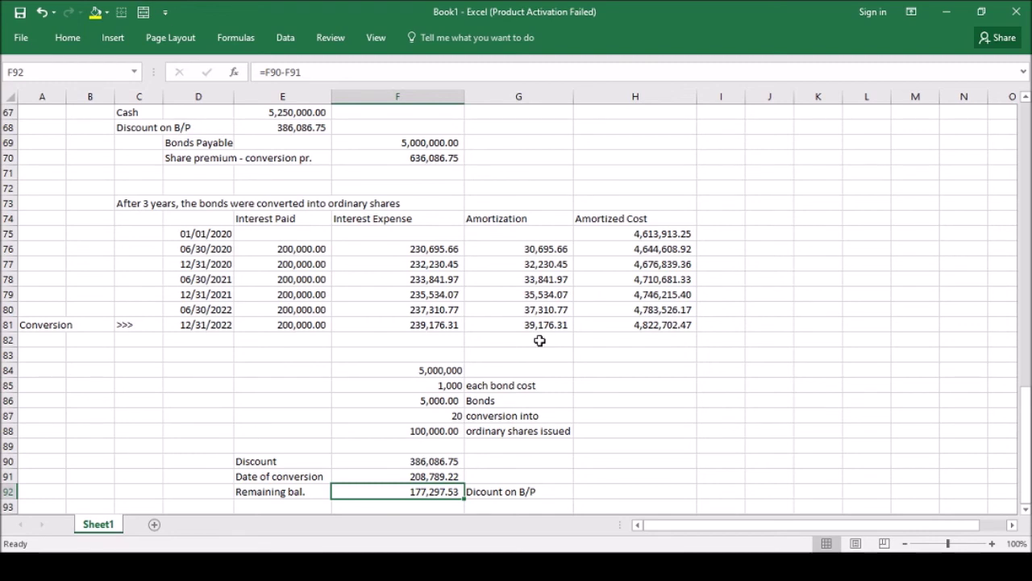
key(Left)
key(Down)
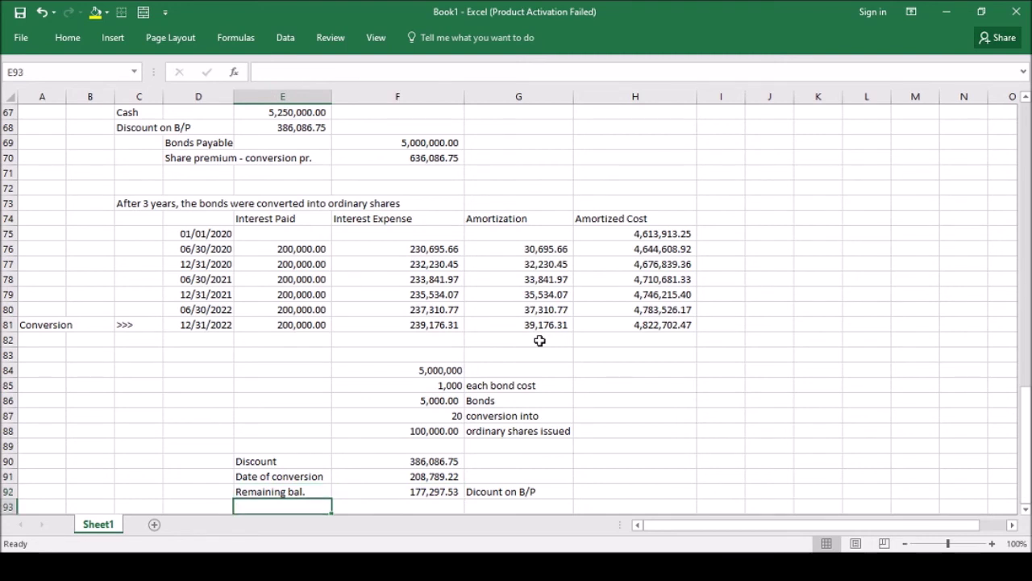
key(Down)
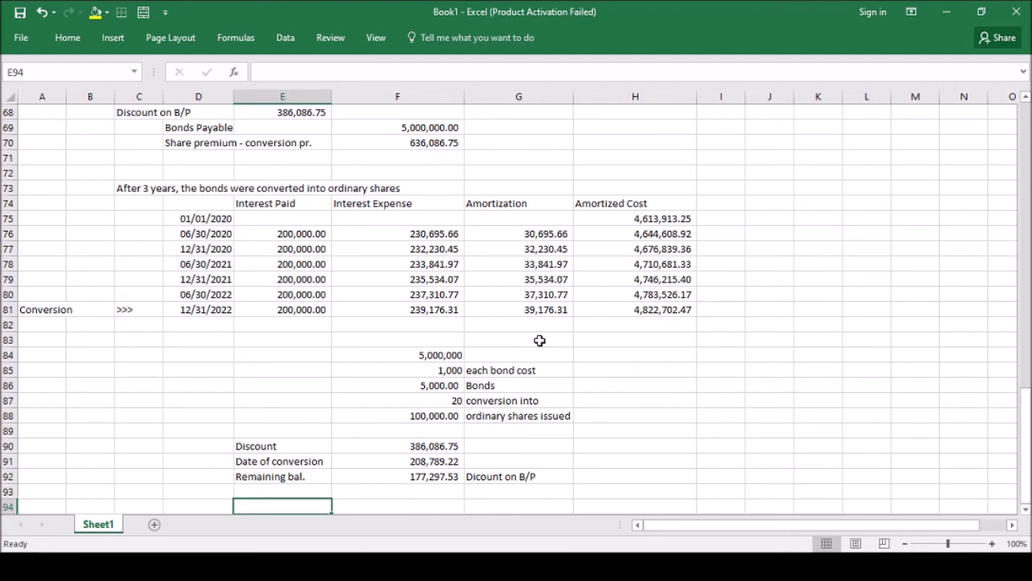
key(Left)
key(Right)
key(Right)
key(Up)
key(Up)
key(Up)
key(Down)
key(Down)
key(Left)
key(Left)
key(Down)
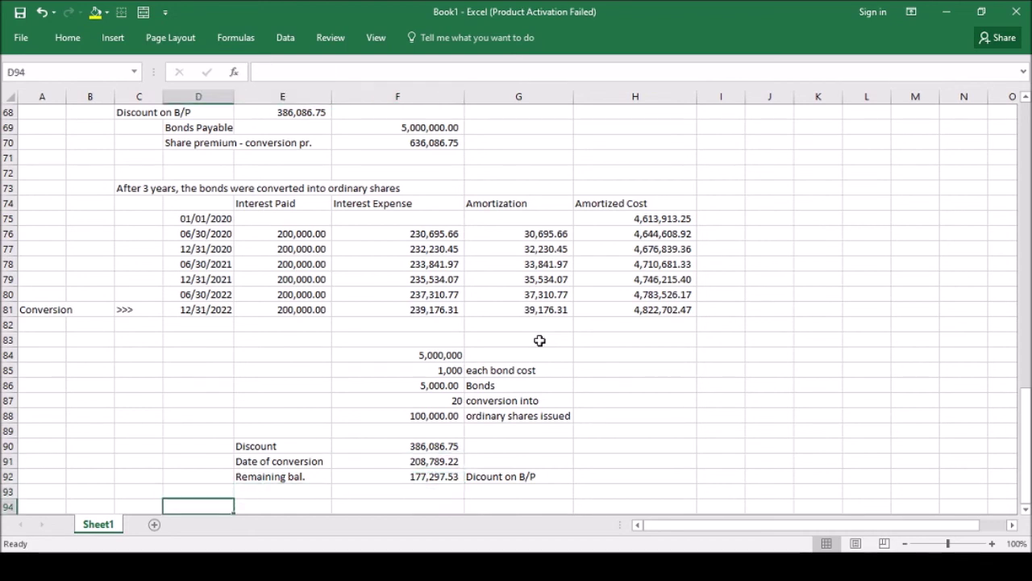
key(Down)
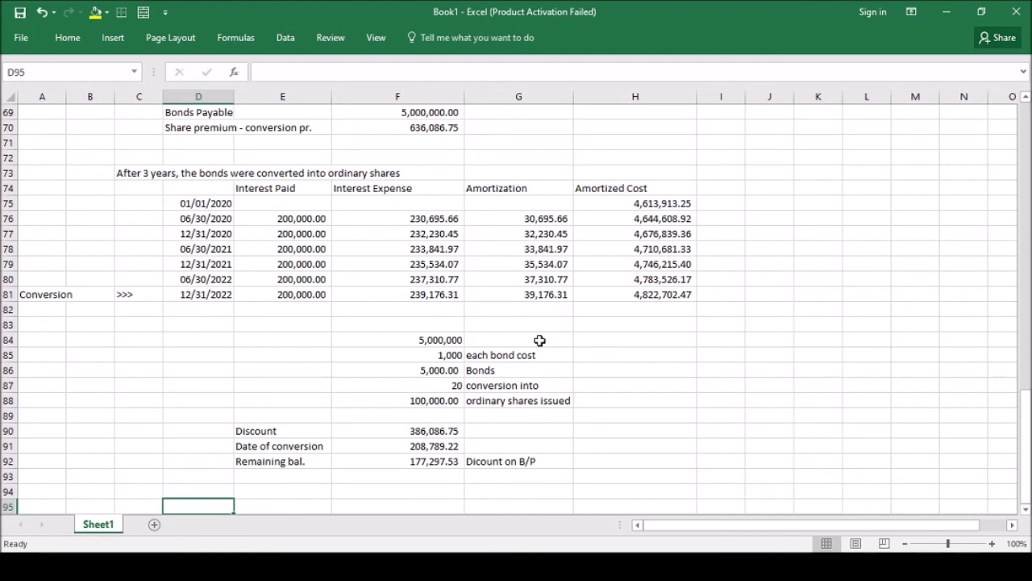
key(Up)
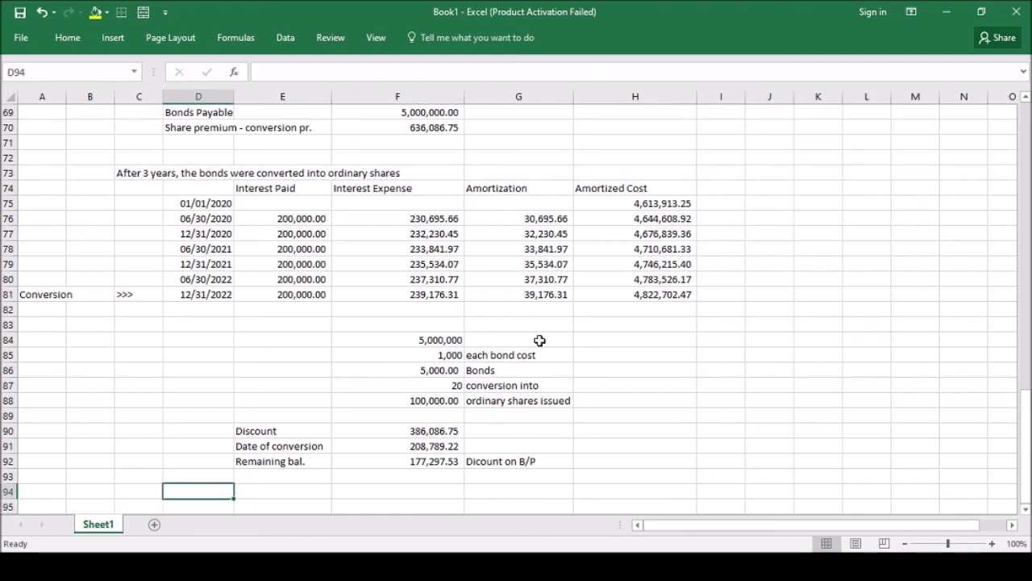
text(Con)
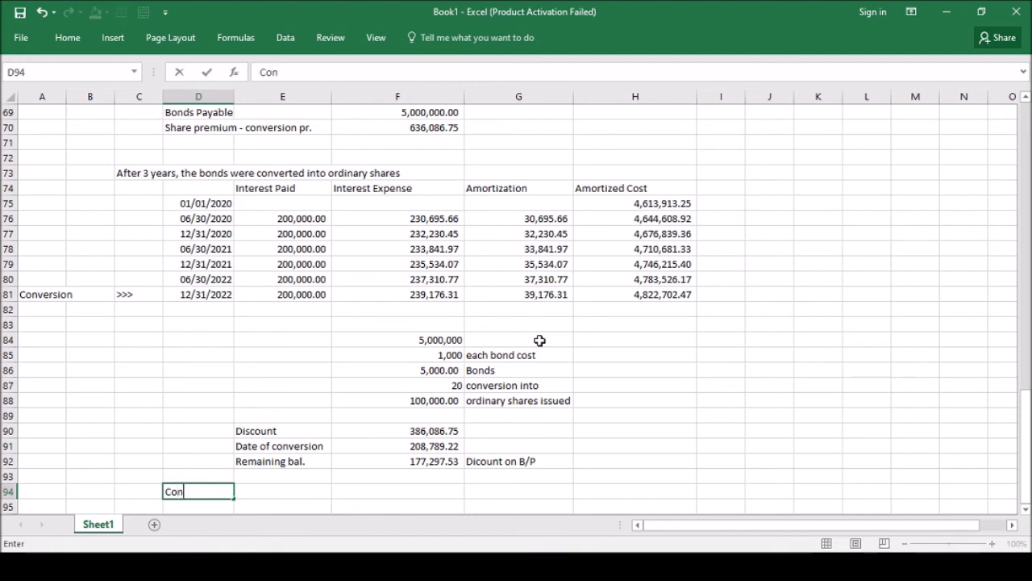
text(version)
key(BackSpace)
key(BackSpace)
key(BackSpace)
key(BackSpace)
key(BackSpace)
key(BackSpace)
key(BackSpace)
key(BackSpace)
key(BackSpace)
key(BackSpace)
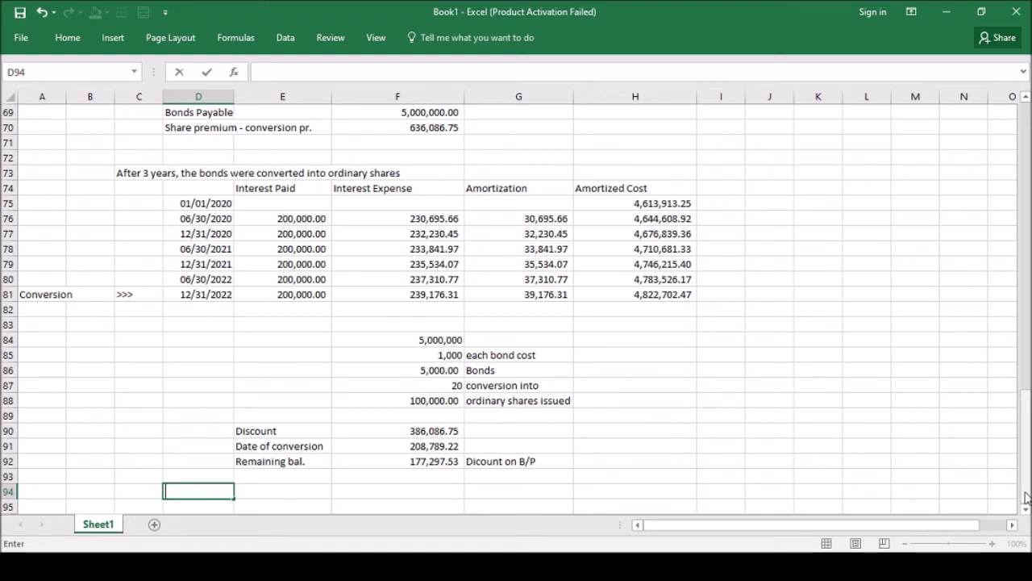
Enter the date 12/31/2022 in D95 to head the first journal entry at conversion
click(1026, 509)
click(1025, 509)
click(1025, 509)
click(1025, 509)
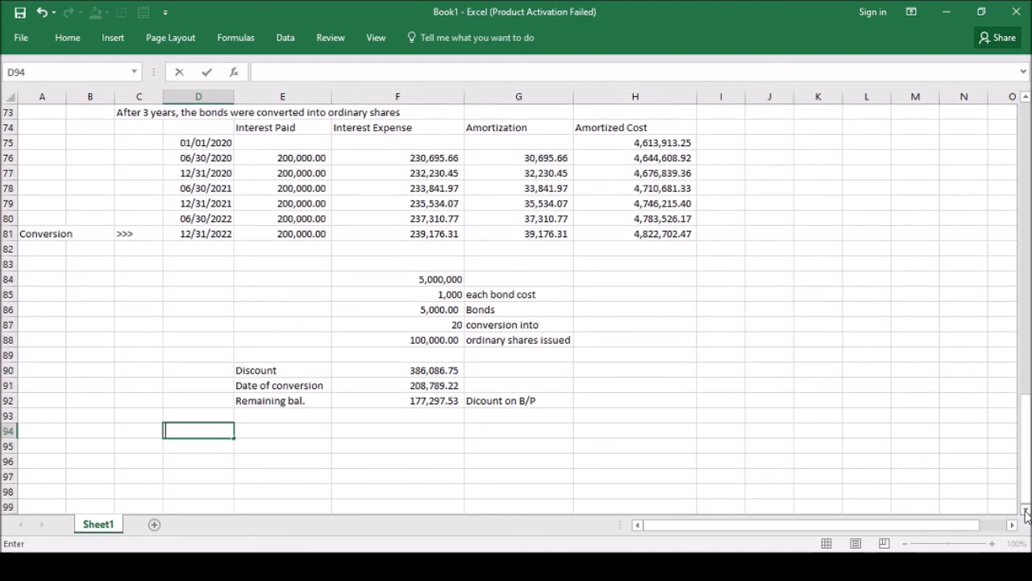
click(214, 444)
text(12/31.)
text(2020)
key(BackSpace)
key(BackSpace)
key(BackSpace)
key(BackSpace)
key(BackSpace)
text(/202)
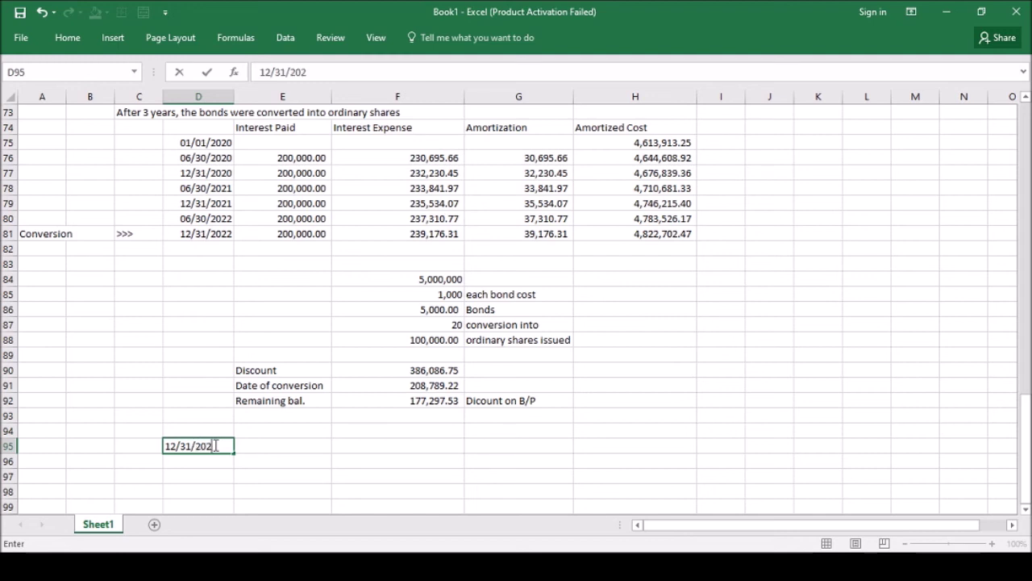
text(2)
key(Tab)
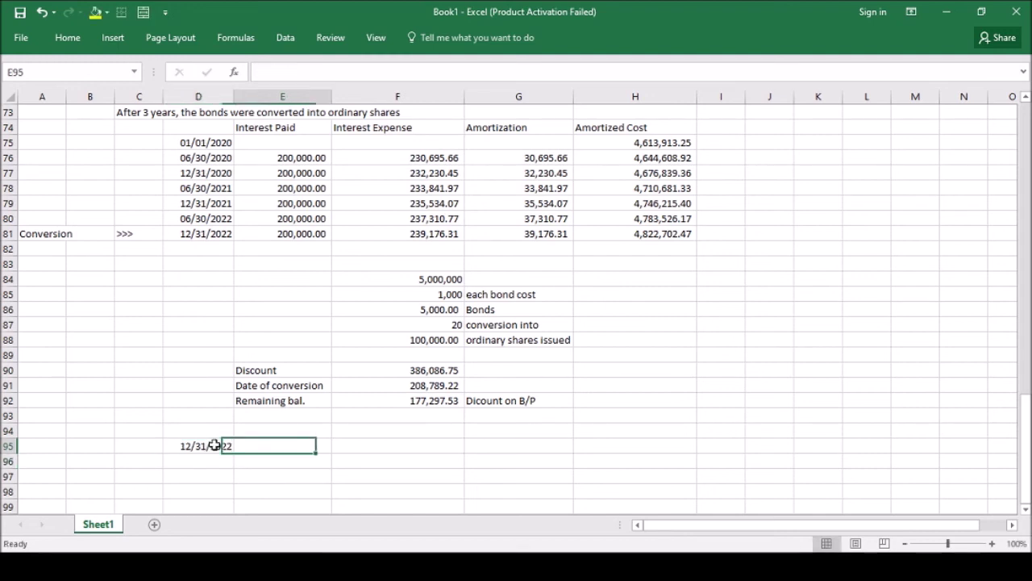
Enter the debit account "Interest Expense" in E96 under the 12/31/2022 date
key(Down)
key(Up)
key(Up)
key(Left)
key(Right)
key(Down)
key(Left)
key(Down)
key(Down)
key(Down)
key(Up)
key(Up)
key(Right)
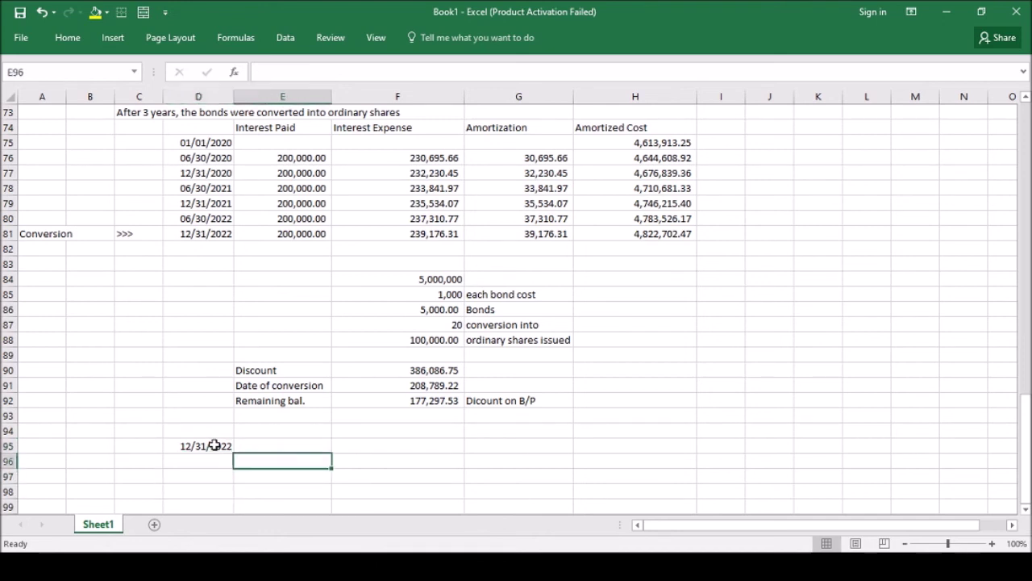
text(Intere)
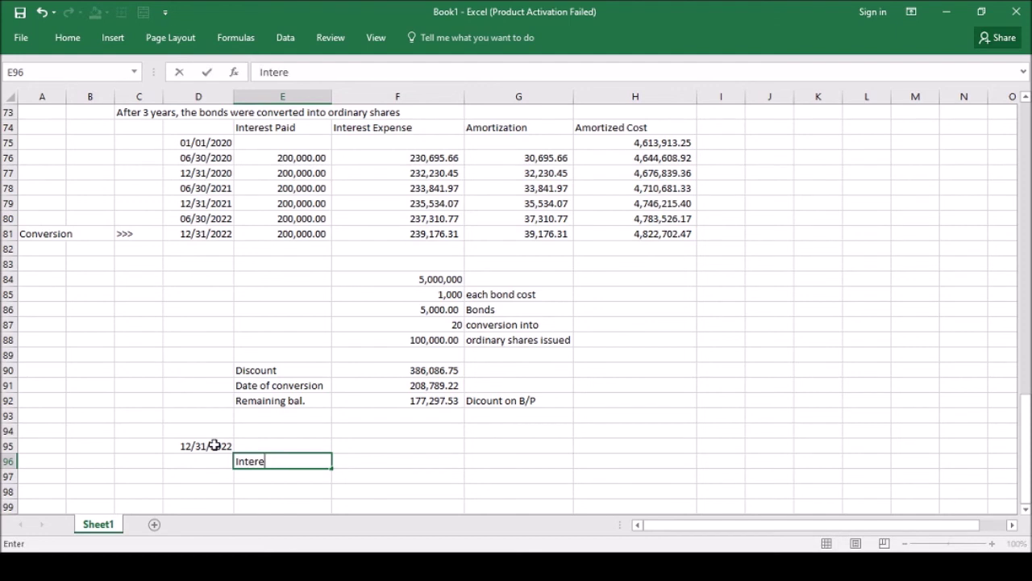
text(st Expense)
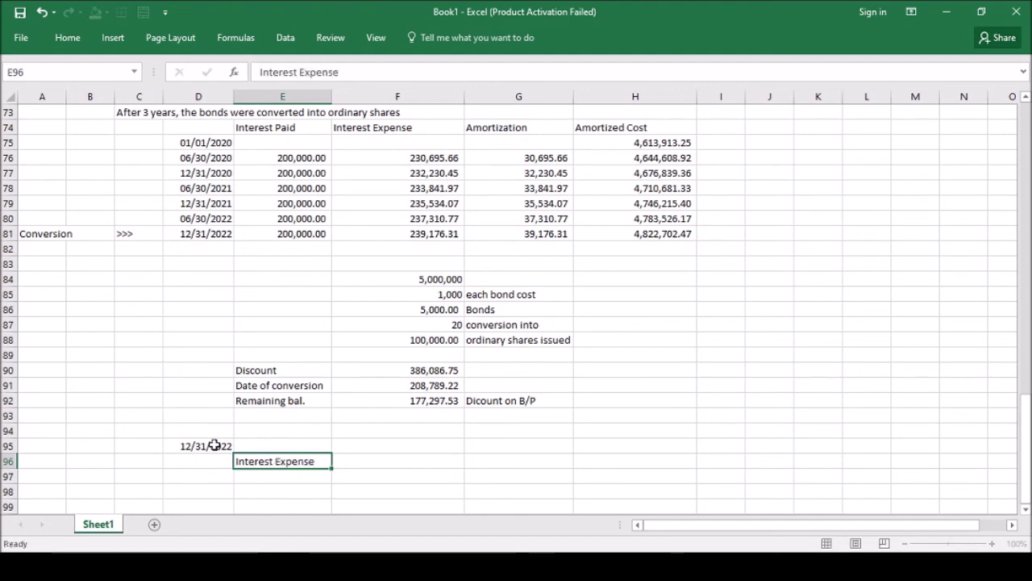
Link the interest expense debit in G96 to the conversion-date interest paid with the formula =E81
key(Right)
key(Right)
text(=)
key(Up)
key(Up)
key(Up)
key(Up)
key(Up)
key(Up)
key(Up)
key(Up)
key(Up)
key(Up)
key(Up)
key(Up)
key(Up)
key(Up)
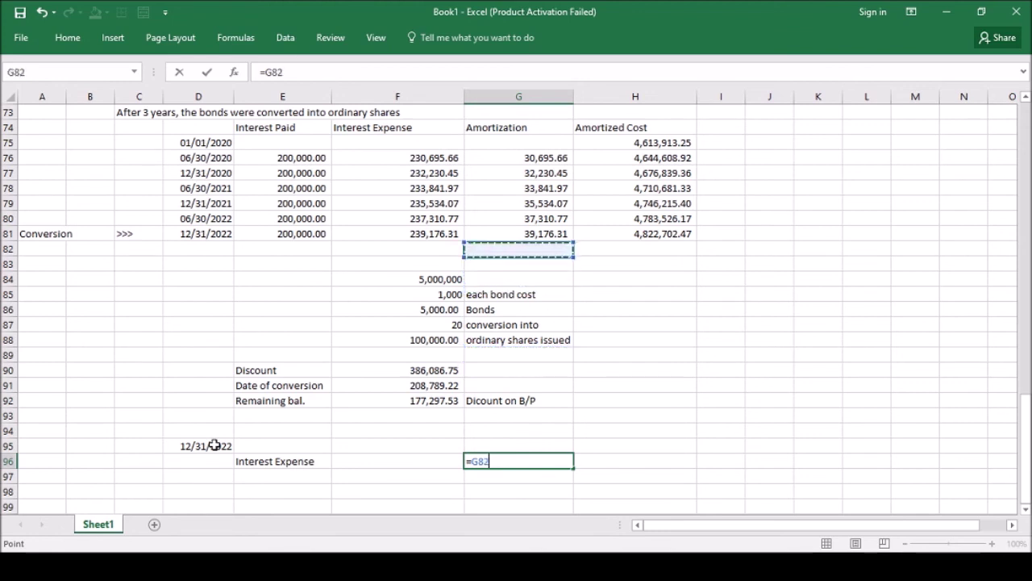
key(Up)
key(Left)
key(Left)
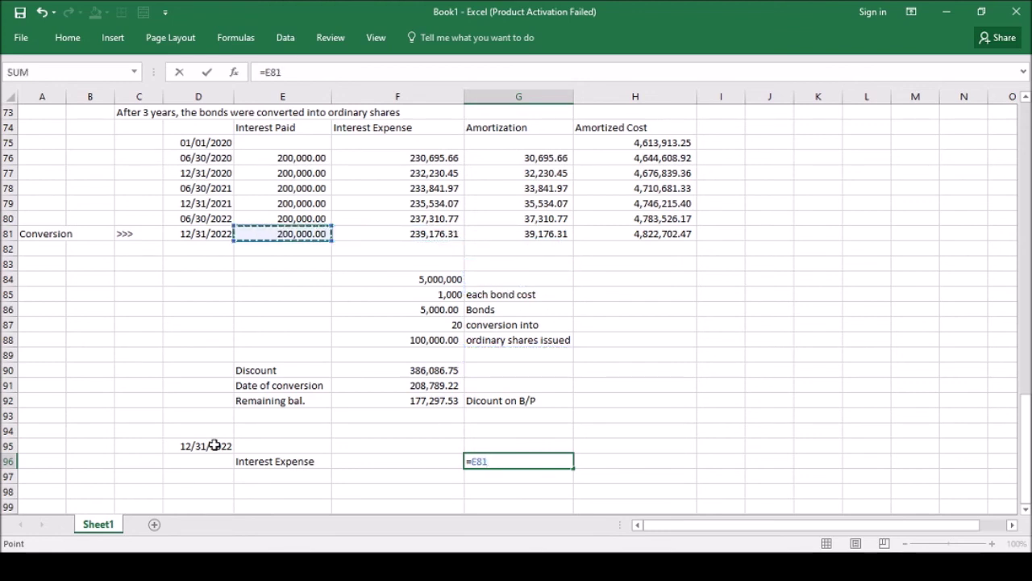
key(Return)
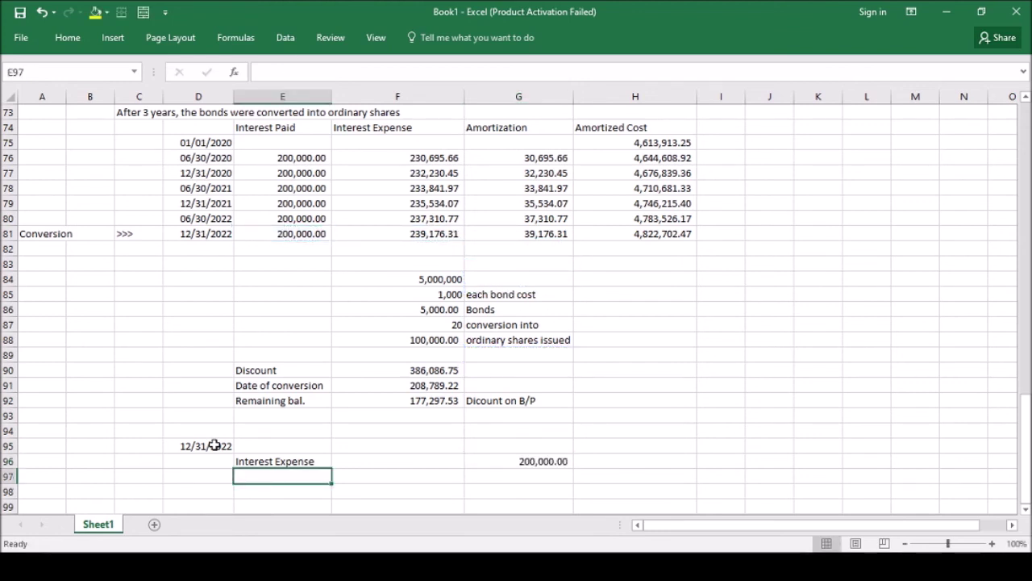
Add the indented credit account "Cash" in E97 and set its amount in H97 with the formula =G96
key(Right)
key(Left)
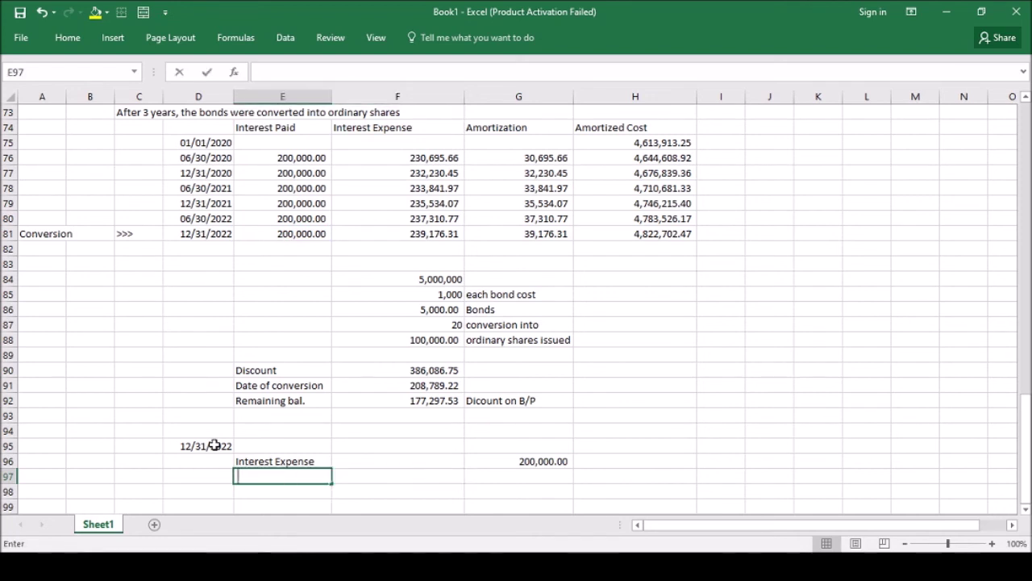
text(Cash)
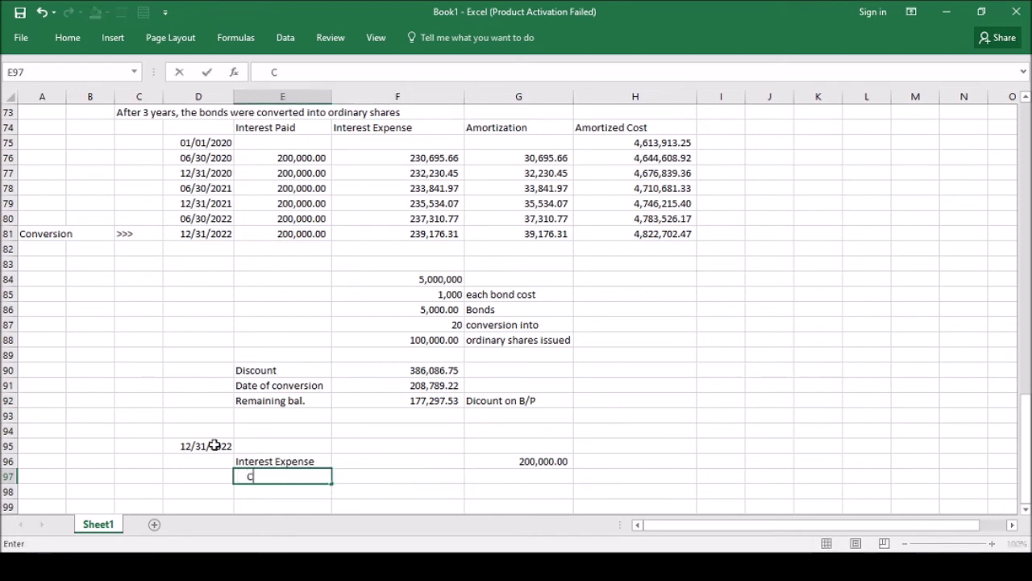
key(Tab)
key(Tab)
key(Tab)
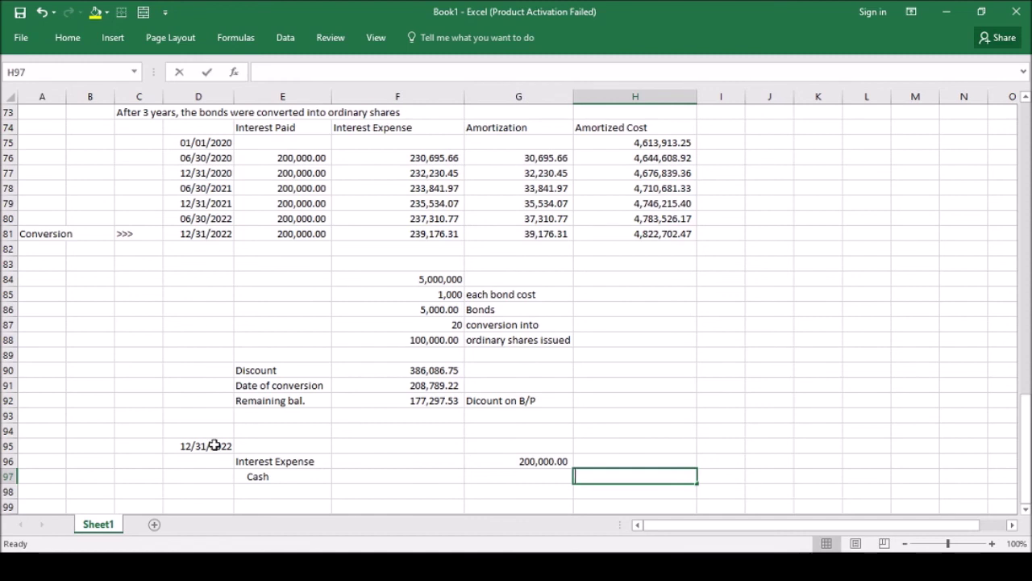
text(=)
key(Left)
key(Up)
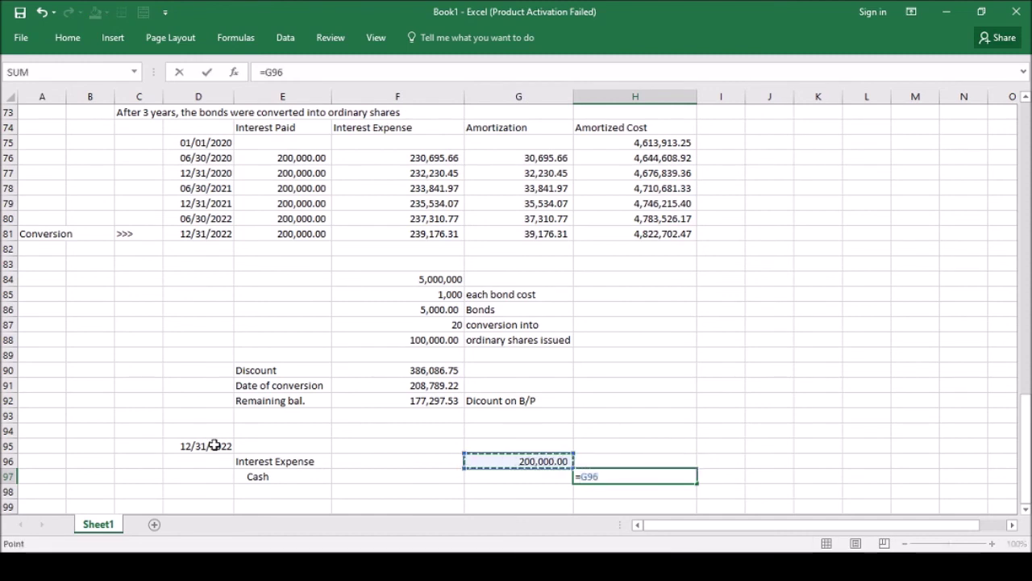
key(Return)
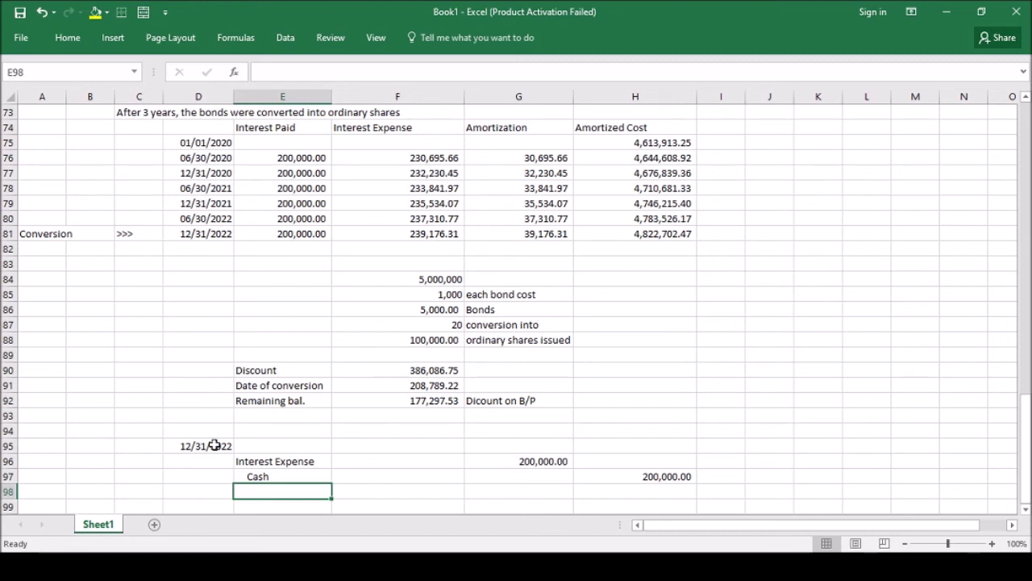
Enter the date 12/31/2022 in D99 to head the second journal entry
key(Left)
key(Down)
text(12/31/2)
key(BackSpace)
text(2020\)
key(Return)
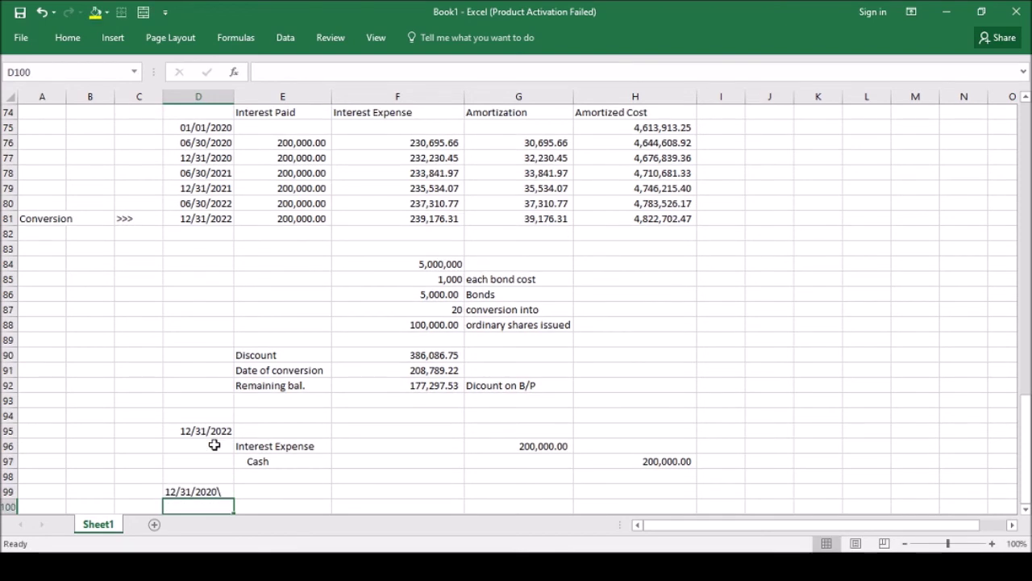
key(Up)
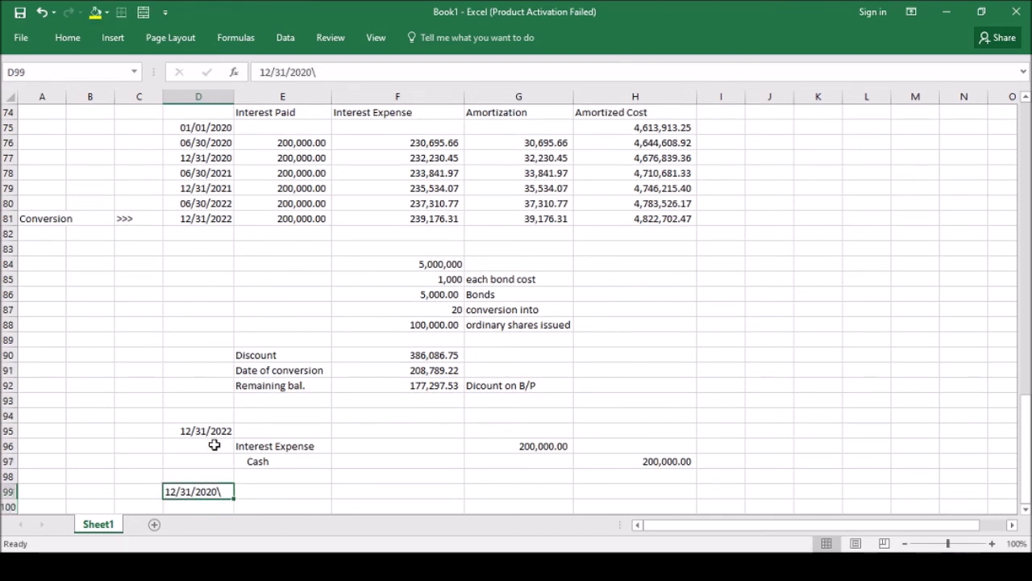
click(320, 67)
key(BackSpace)
key(BackSpace)
key(BackSpace)
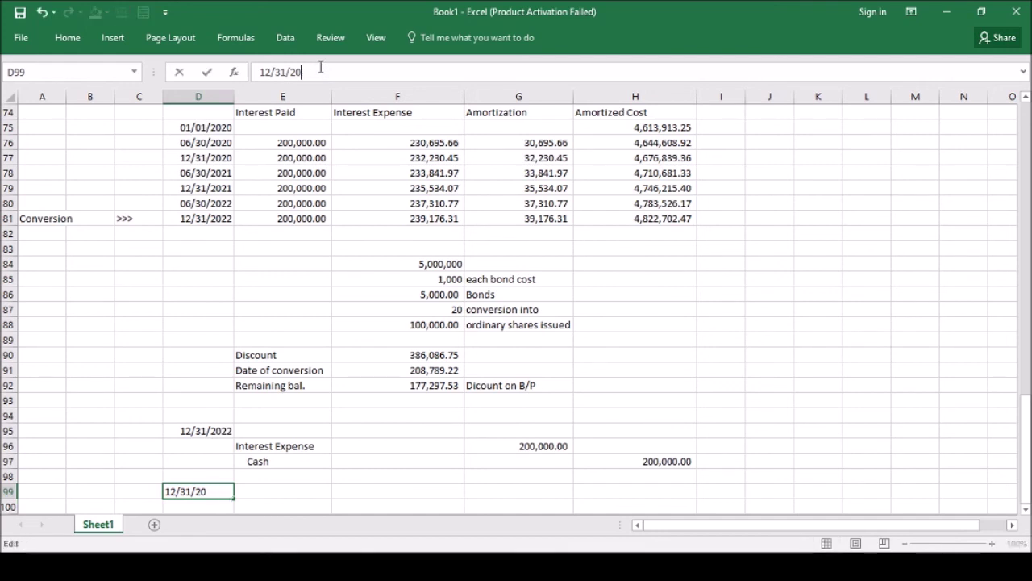
text(22)
key(Return)
Enter "Interest Expense" in E100 and link its debit in G100 to the conversion-date amortization with =G81
key(Right)
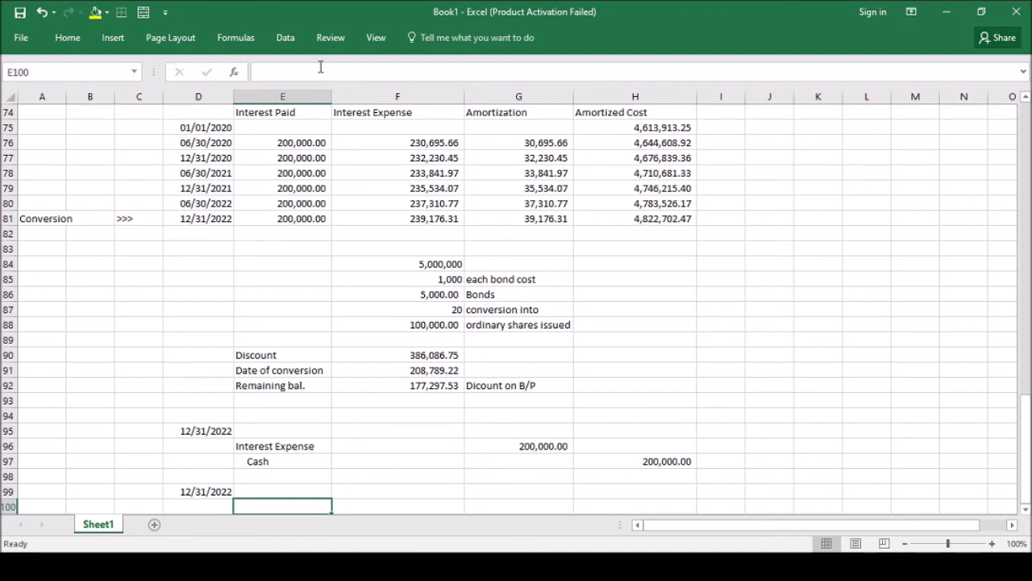
text(I)
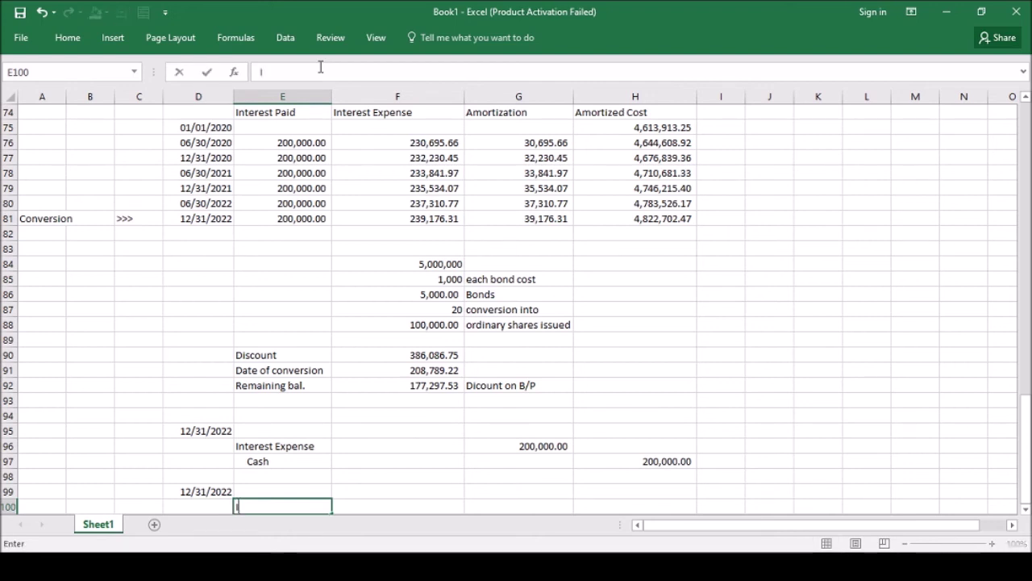
text(nterest Expense)
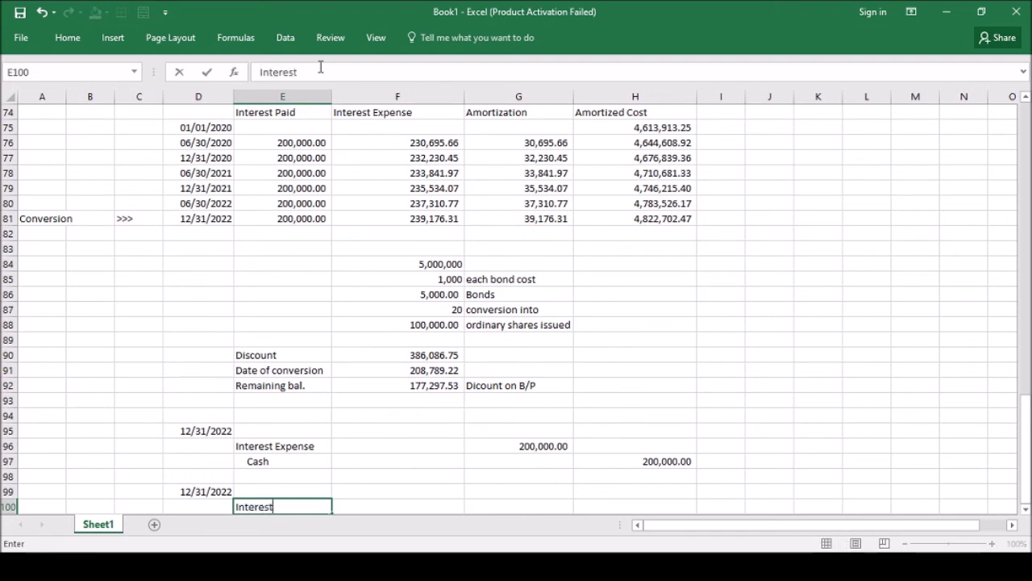
key(Tab)
key(Tab)
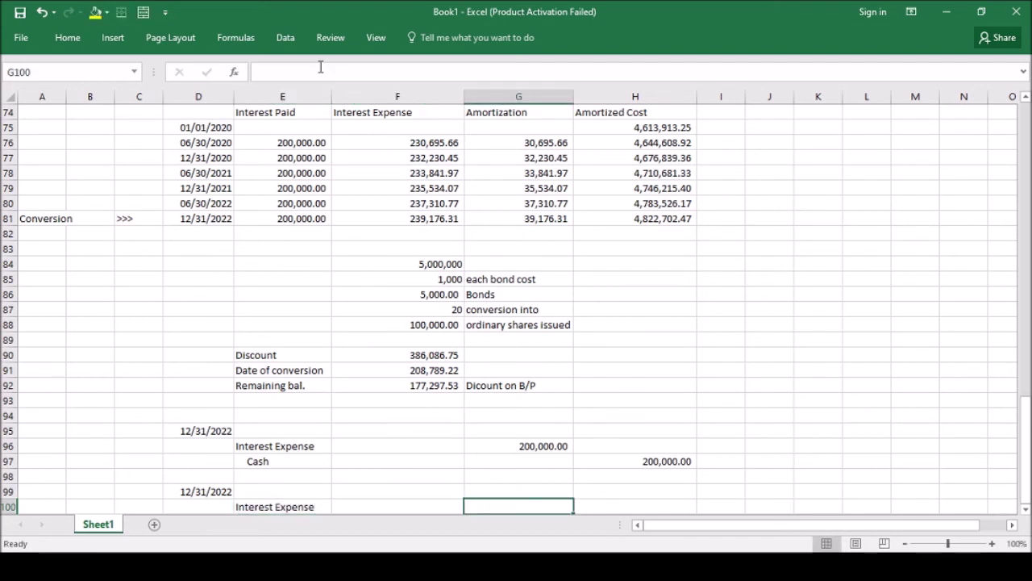
text(=)
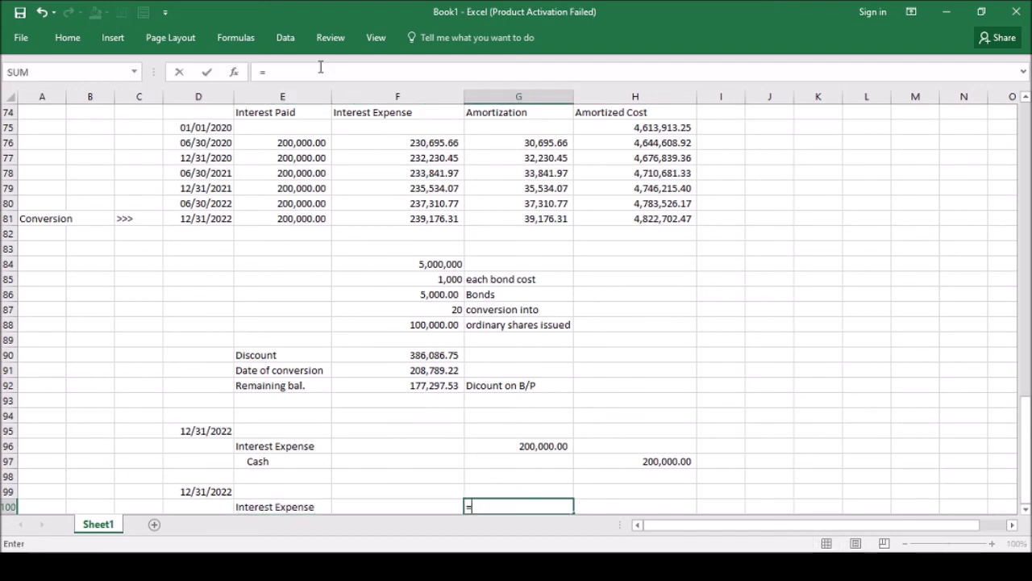
click(553, 214)
key(Return)
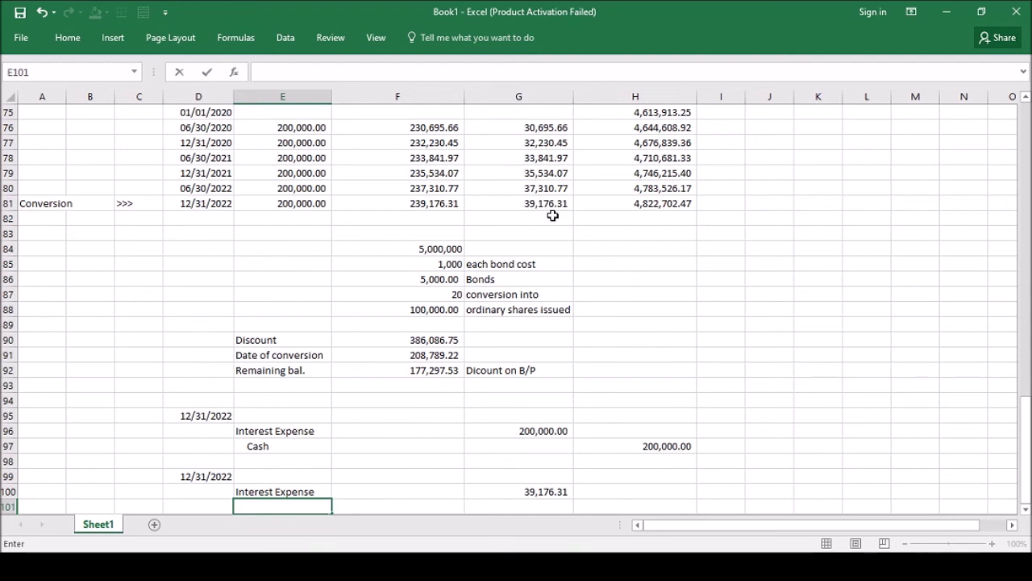
Add the indented credit account "Discount on B/P" in E101 and set its amount in H101 with the formula =G81
text(Discount o)
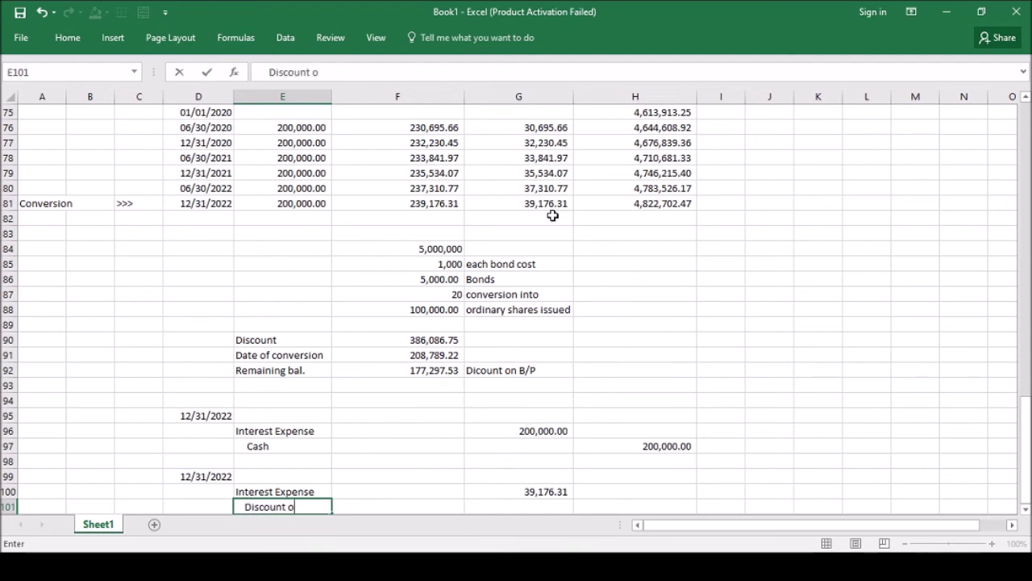
text(n B/P)
key(Tab)
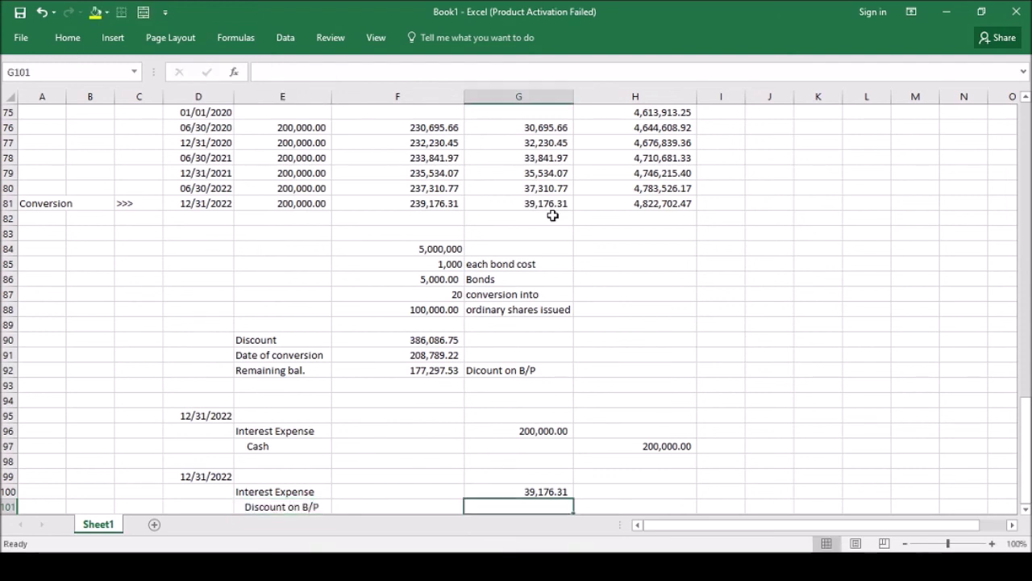
key(Tab)
text(=)
key(Up)
key(Up)
key(Up)
key(Up)
key(Up)
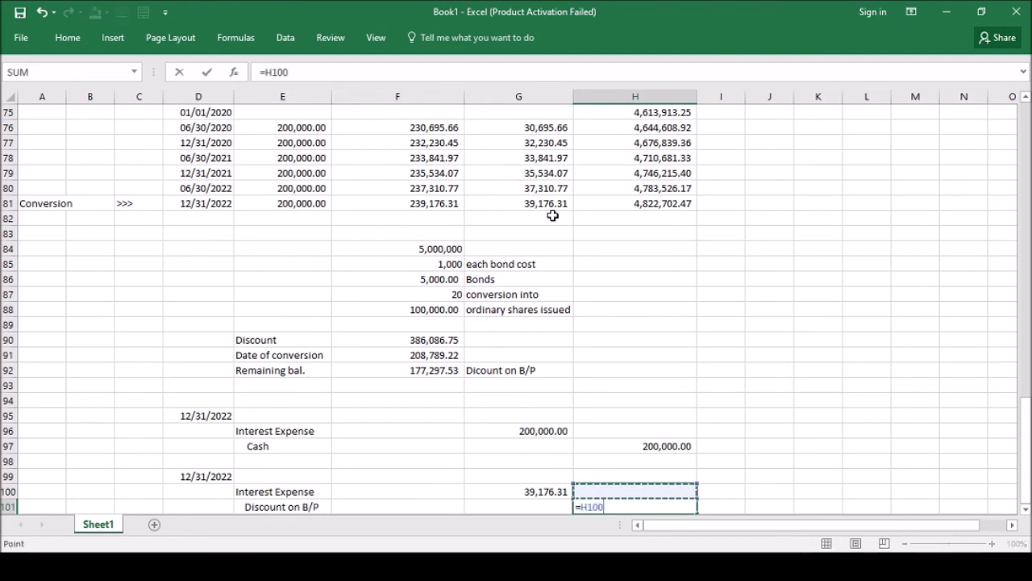
key(Up)
key(Up)
key(Up)
key(Up)
key(Up)
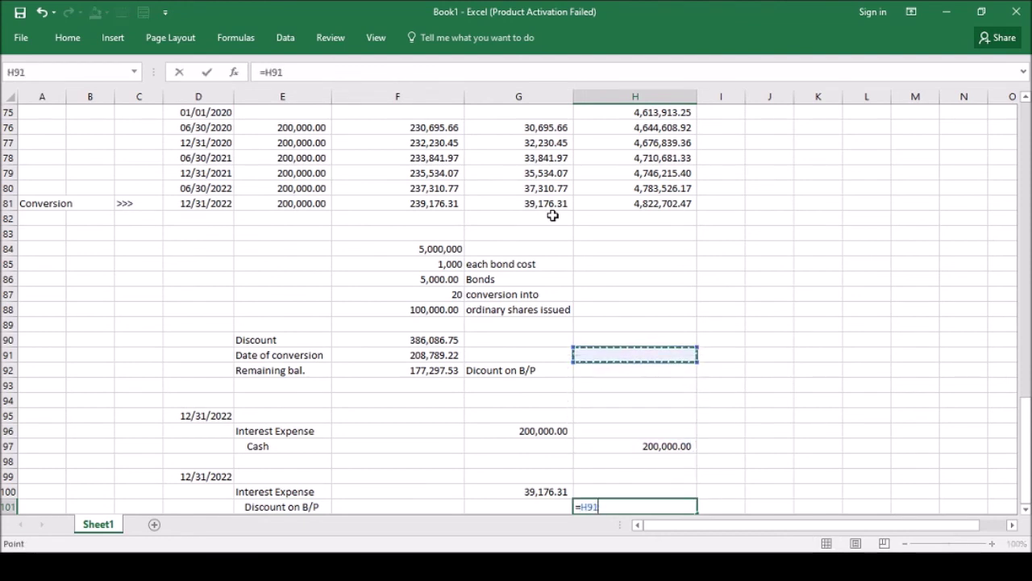
key(Up)
key(Up)
key(Up)
key(Up)
key(Up)
key(Up)
key(Up)
key(Up)
key(Up)
key(Up)
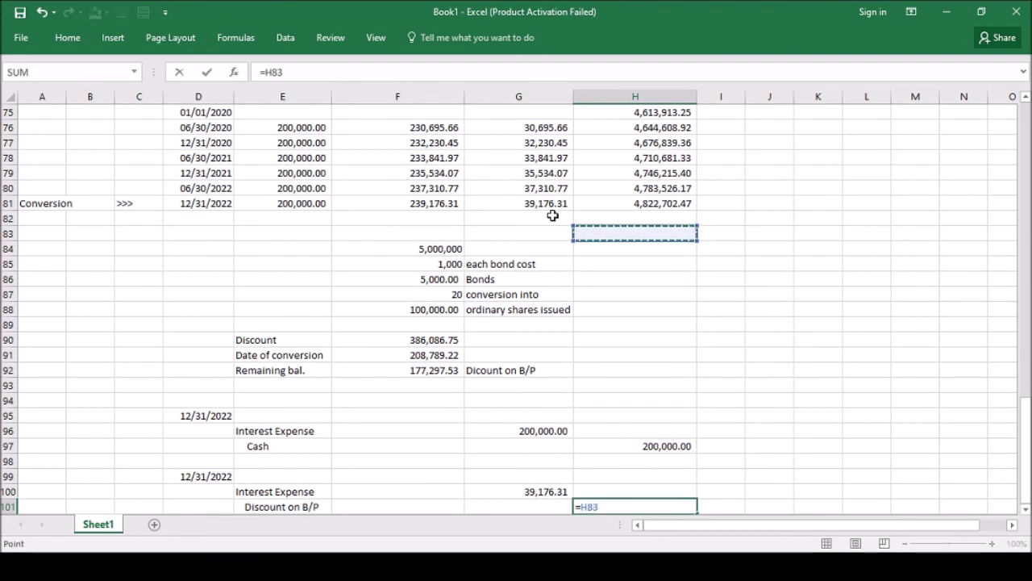
key(Left)
key(Return)
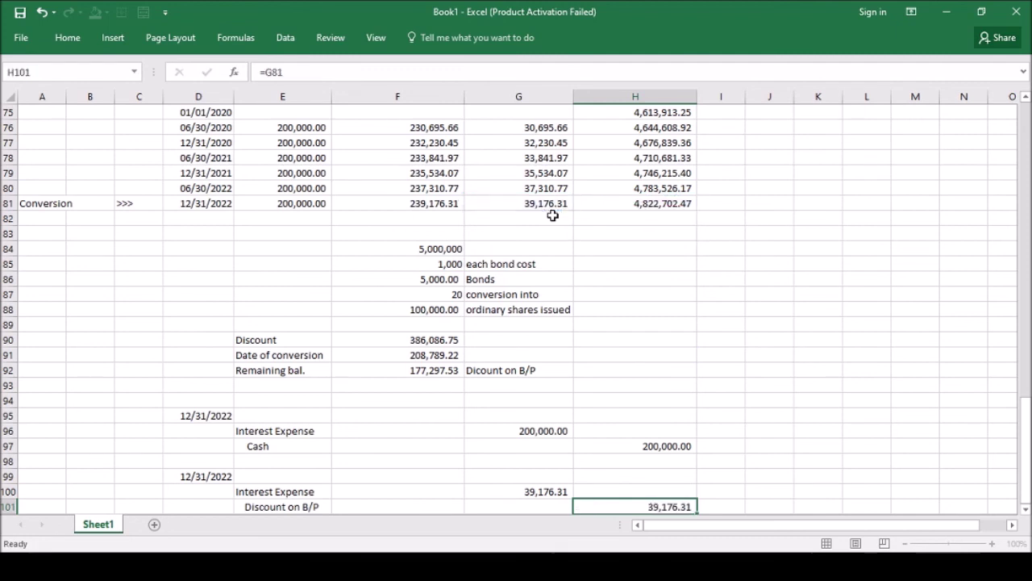
key(Left)
key(Left)
key(Left)
key(Left)
key(Left)
key(Right)
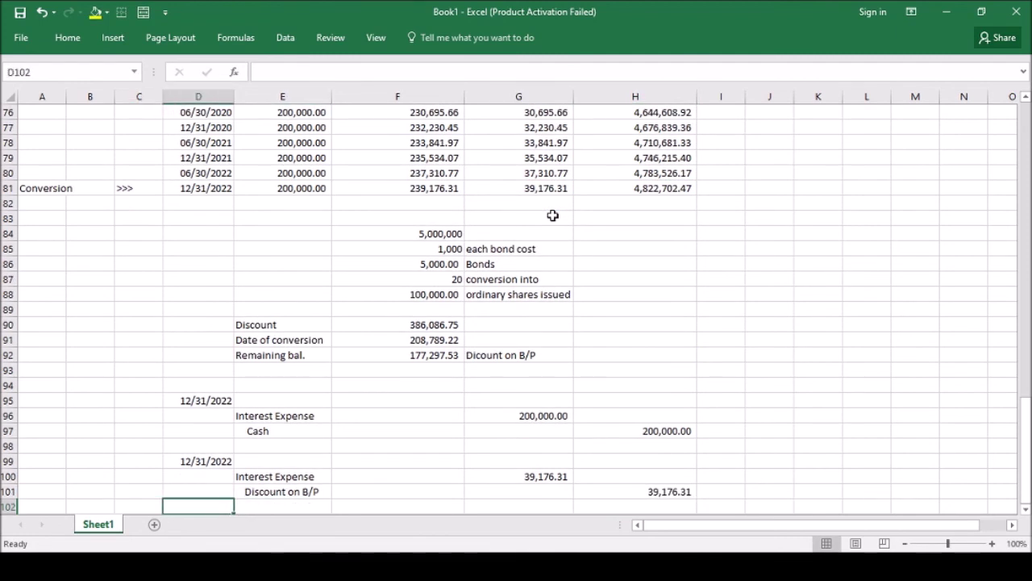
Enter the date 12/31/2022 in D103 to head the third journal entry
key(Down)
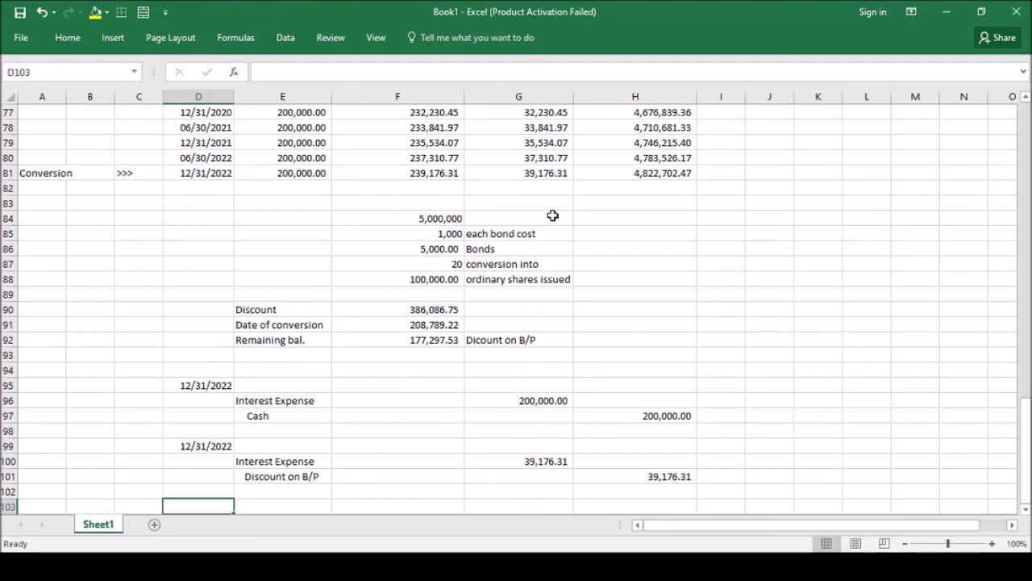
text(12/3)
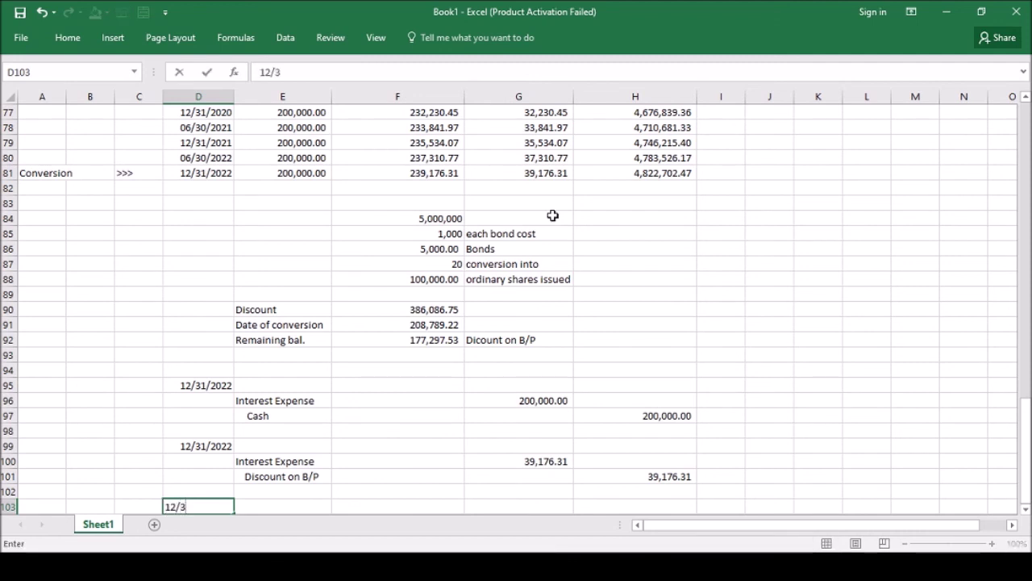
text(1/2022)
key(Return)
key(Right)
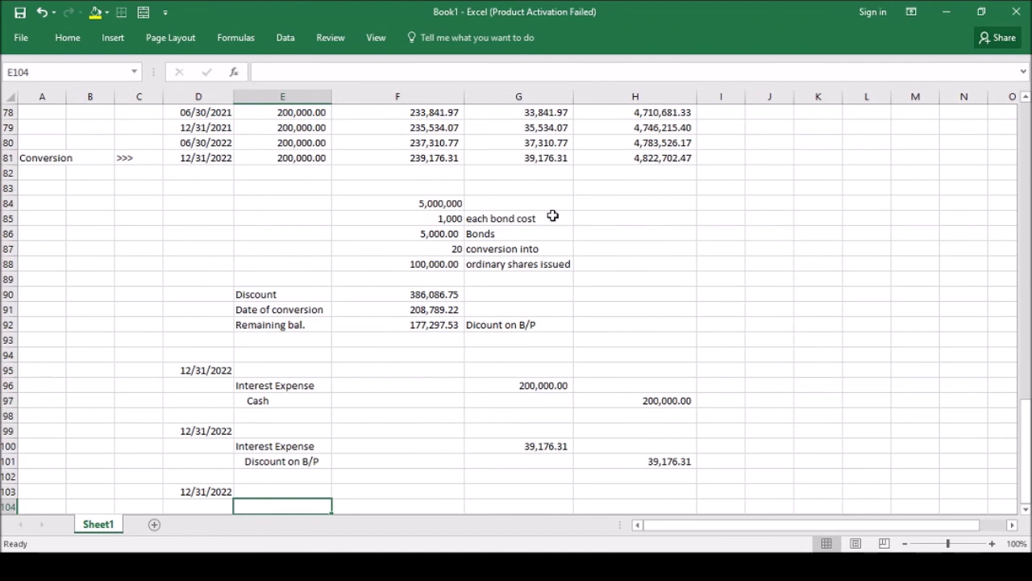
Enter "Bonds Payable" in E104 and link its debit in G104 to the bond face value with =F84
scroll(553, 215, down, 1)
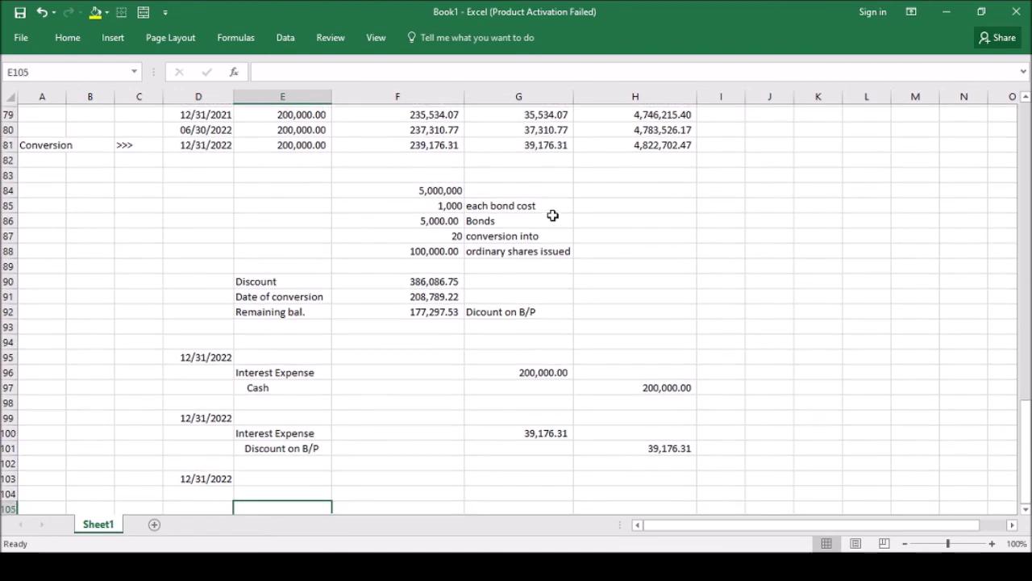
text(Bond)
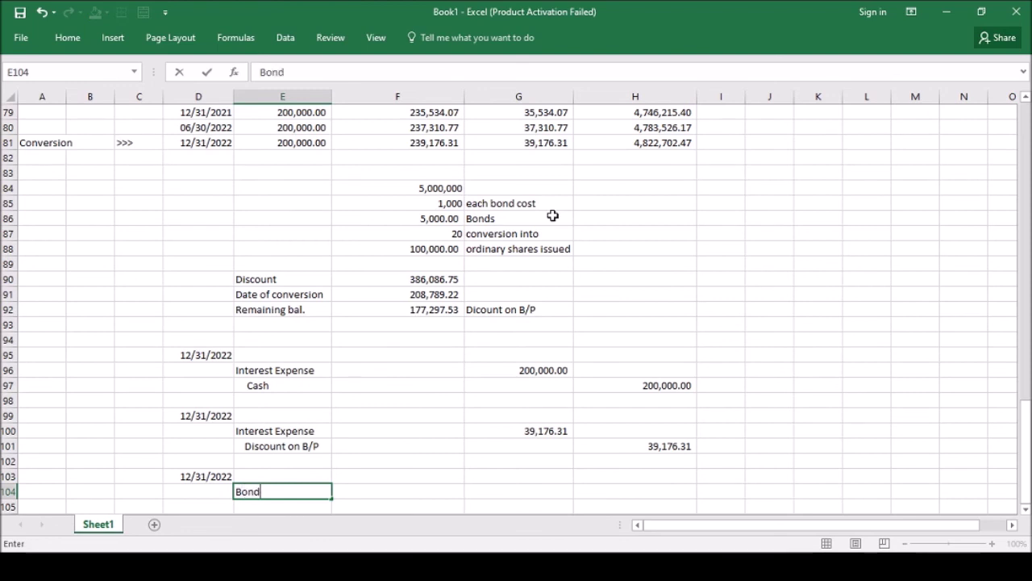
text(s Payable)
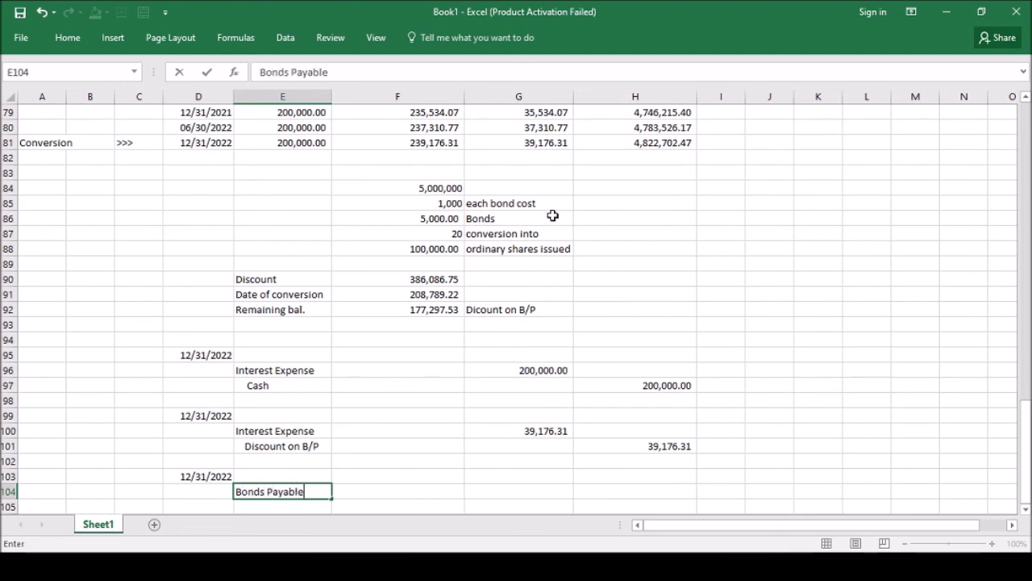
key(Tab)
key(Tab)
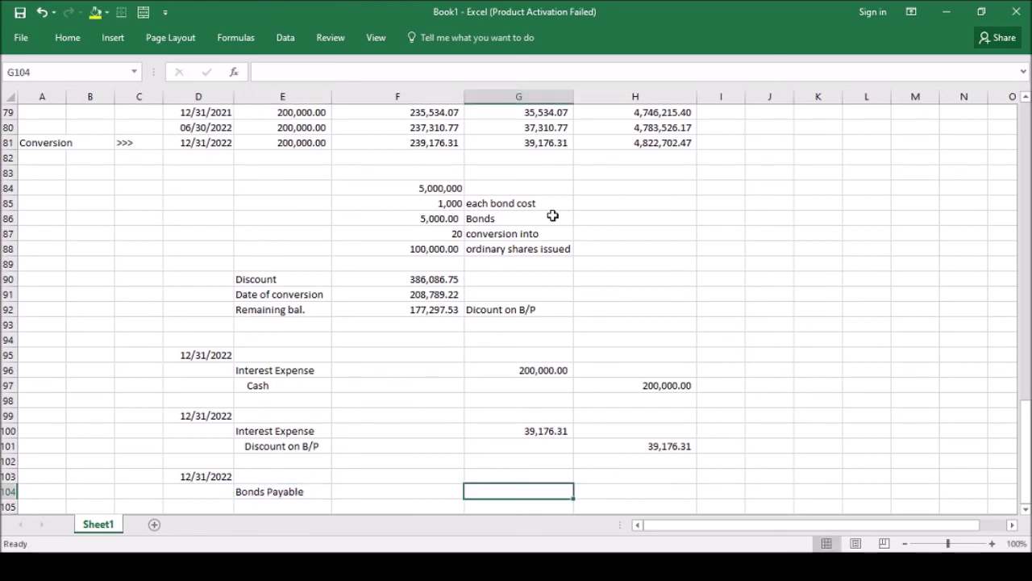
text(=)
key(Up)
key(Up)
key(Up)
key(Up)
key(Up)
key(Up)
key(Up)
key(Up)
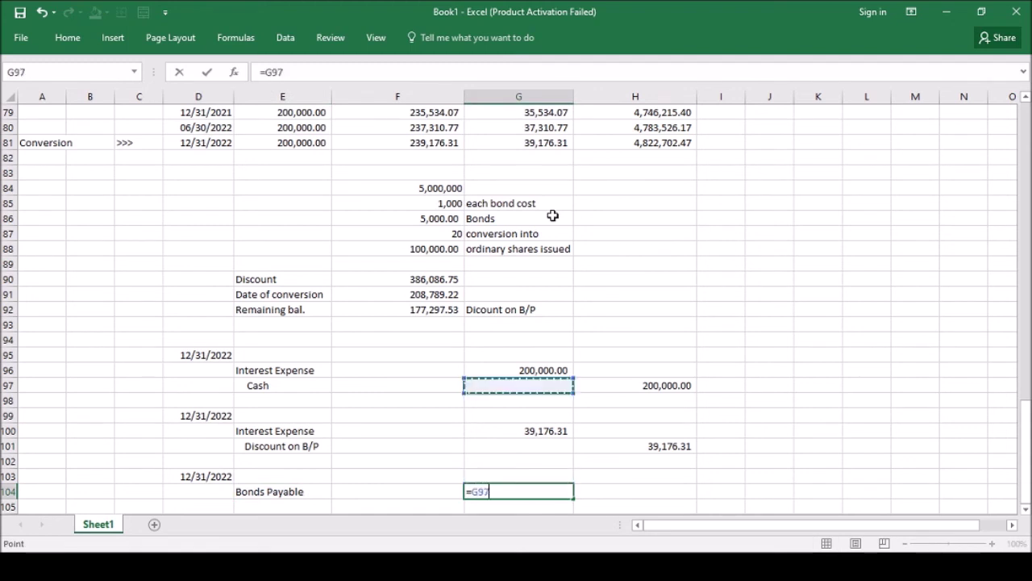
key(Up)
key(Up)
key(Up)
key(Up)
key(Up)
key(Up)
key(Up)
key(Up)
key(Up)
key(Up)
key(Up)
key(Up)
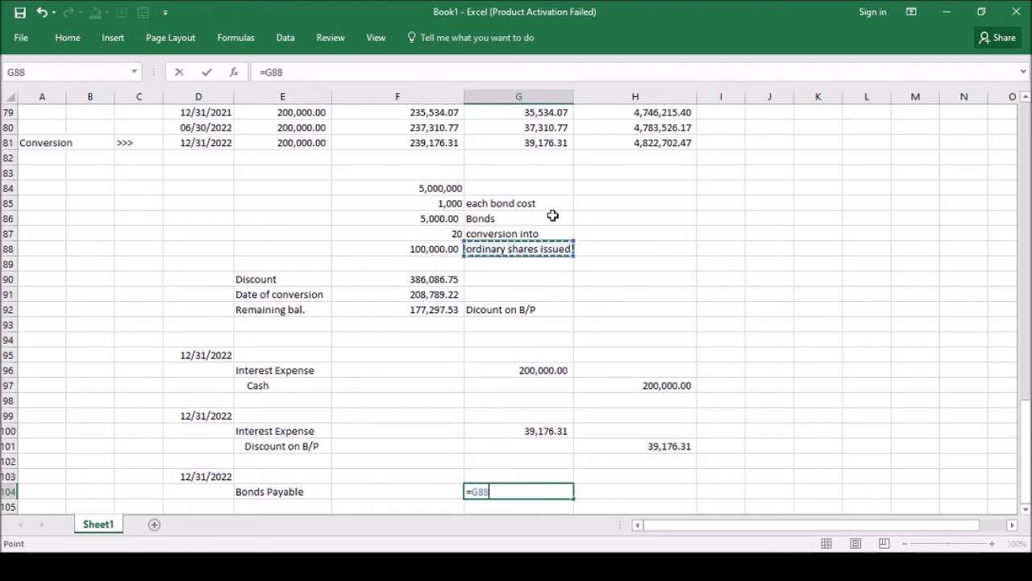
key(Left)
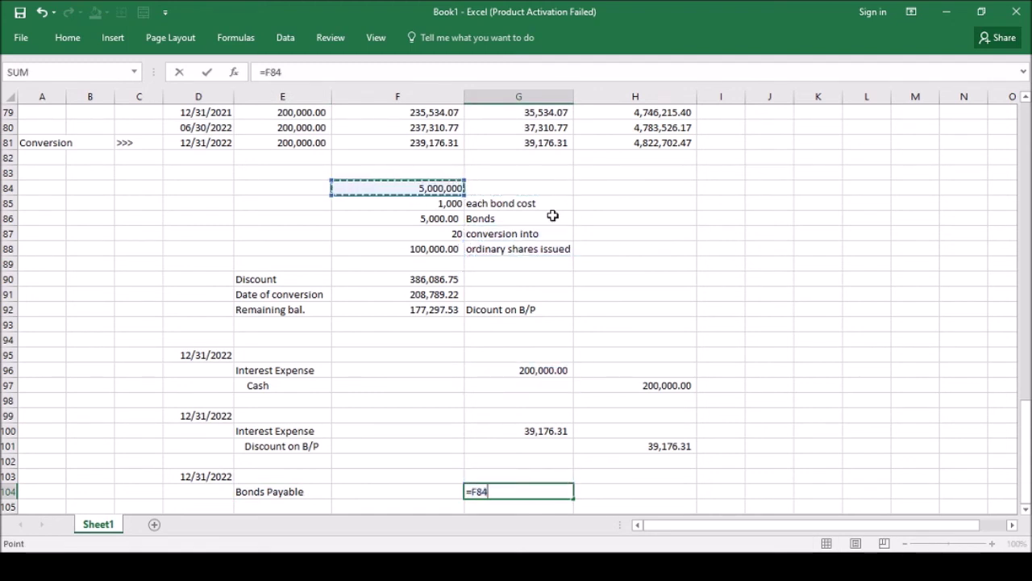
key(Return)
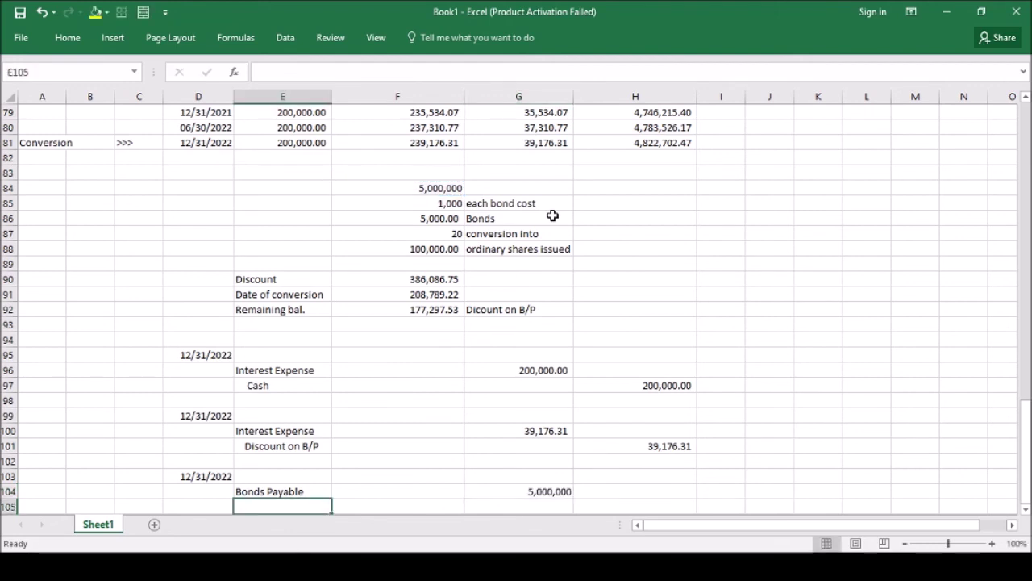
Enter the second debit account "Share premium - conversion privilege" in E105
text(Share)
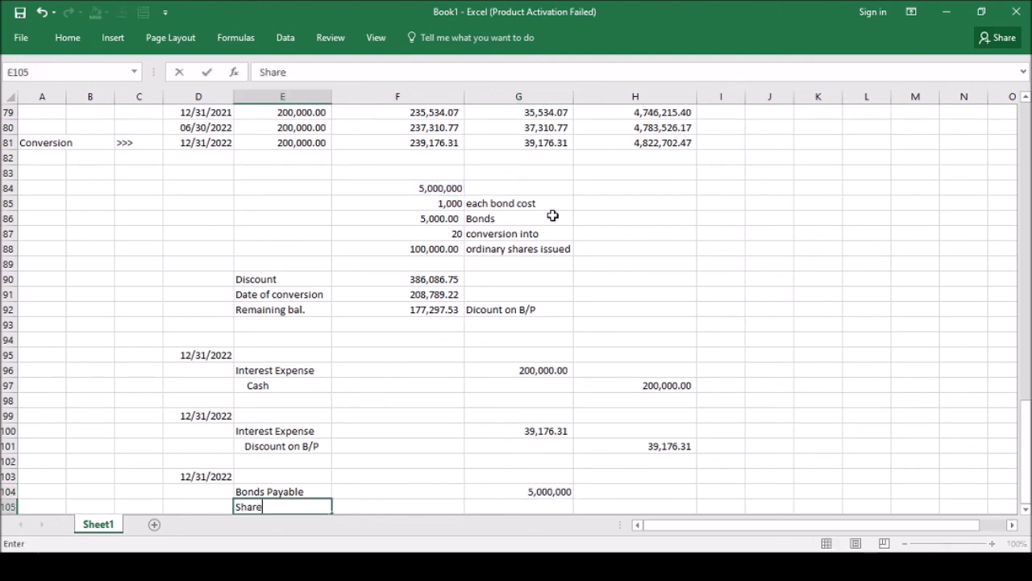
text( premiu)
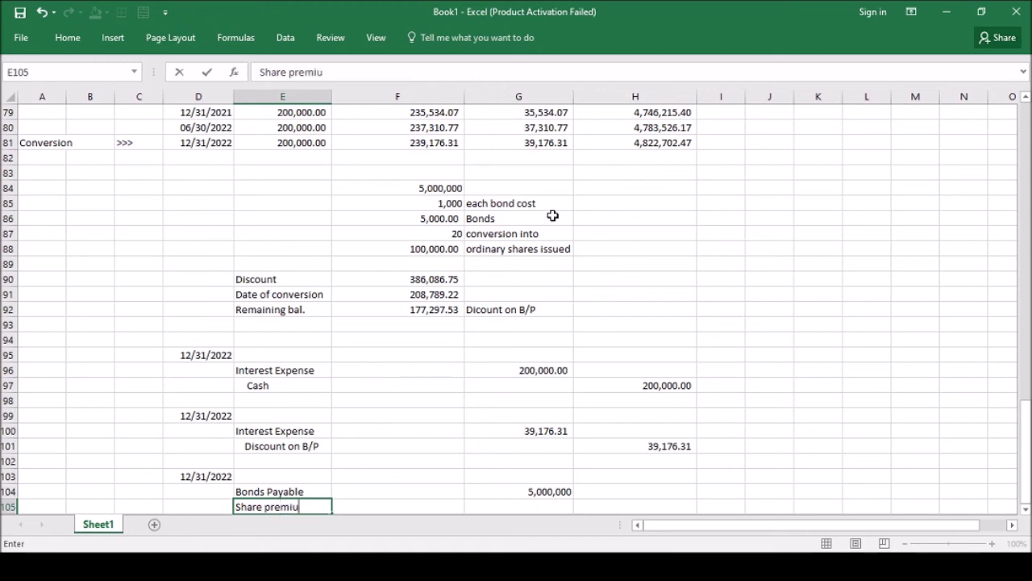
text(m - conversio)
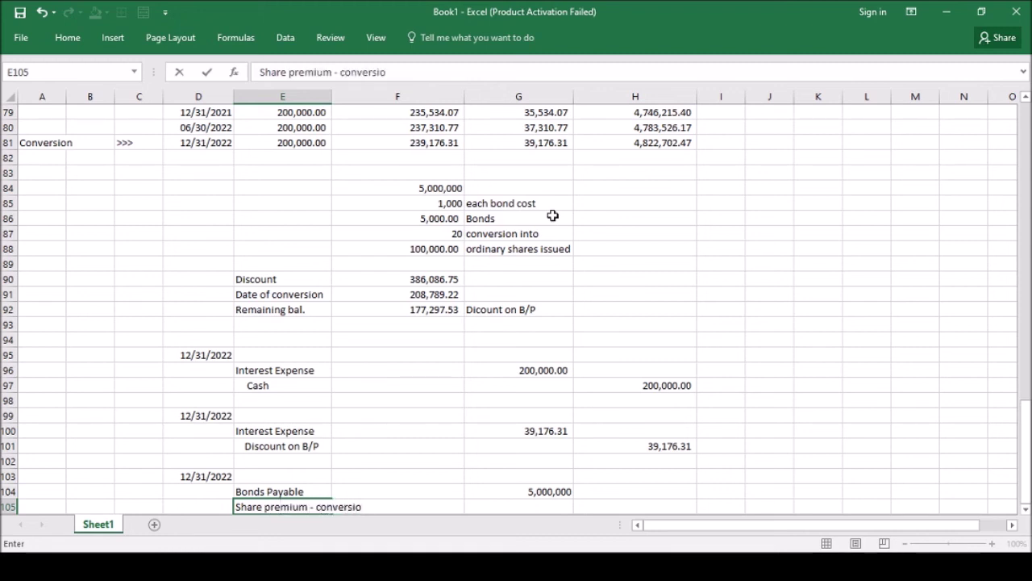
text(n privilgege)
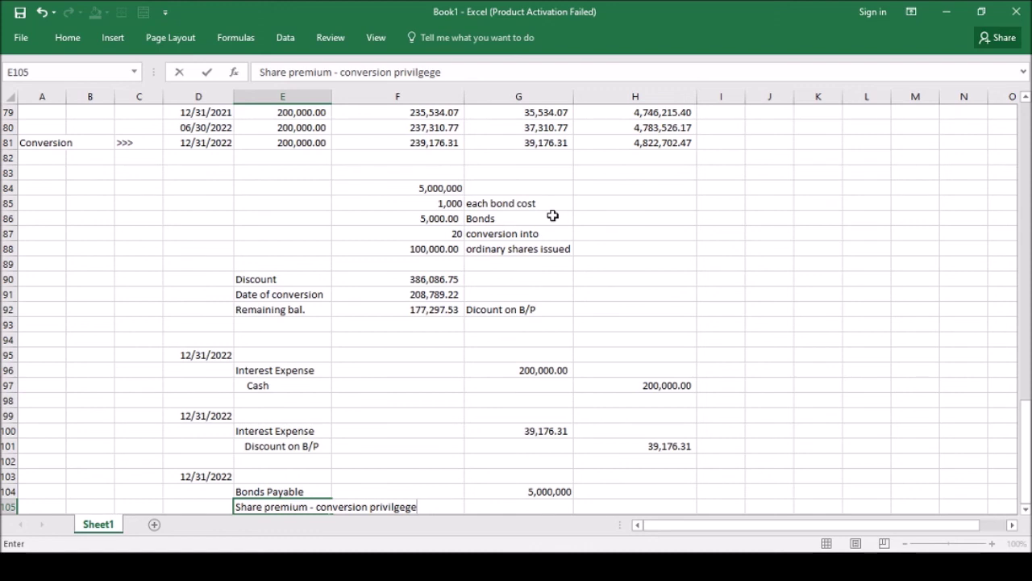
key(BackSpace)
key(BackSpace)
key(BackSpace)
key(BackSpace)
text(ege)
key(Return)
Apply the comma number style with two decimals to the debit and credit cells G104:H108
key(Up)
key(Right)
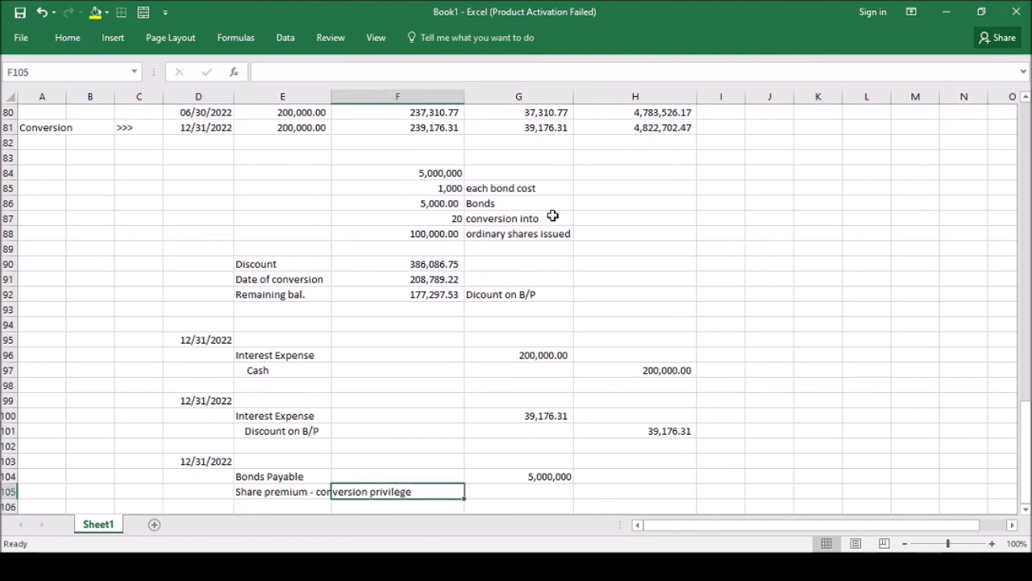
key(Up)
key(Right)
key(shift+Right)
key(shift+Down)
key(shift+Down)
key(shift+Down)
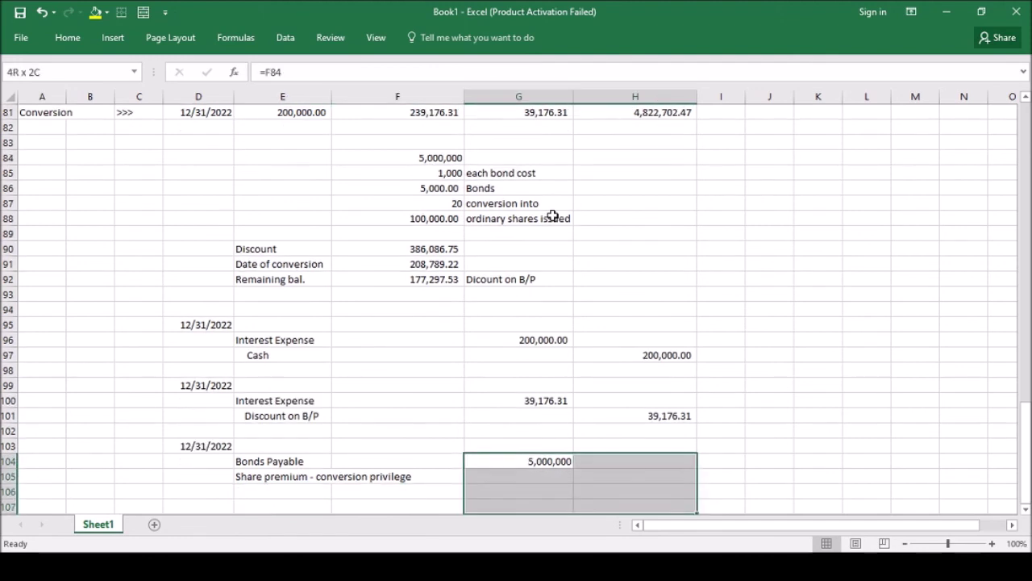
key(shift+Down)
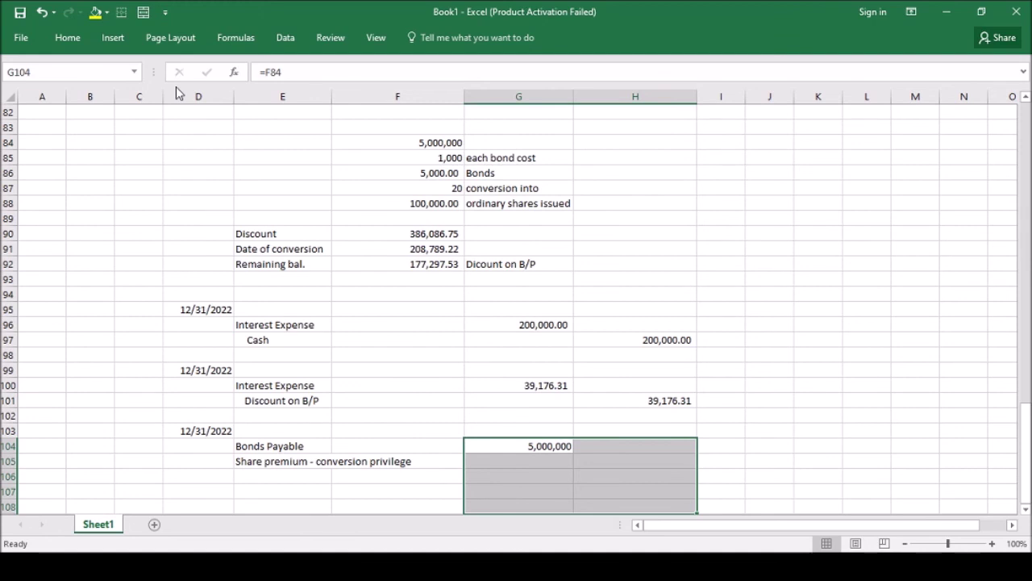
key(alt+h)
key(k)
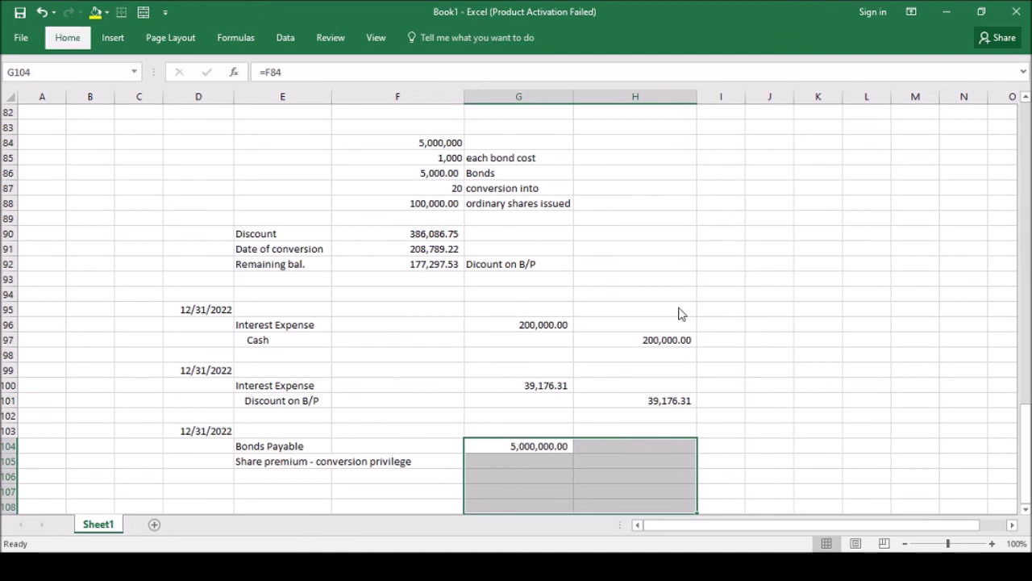
Set the conversion privilege debit in G105 with a formula linked to the 636,086.75 amount calculated earlier in the worksheet
drag(1026, 447, 1028, 406)
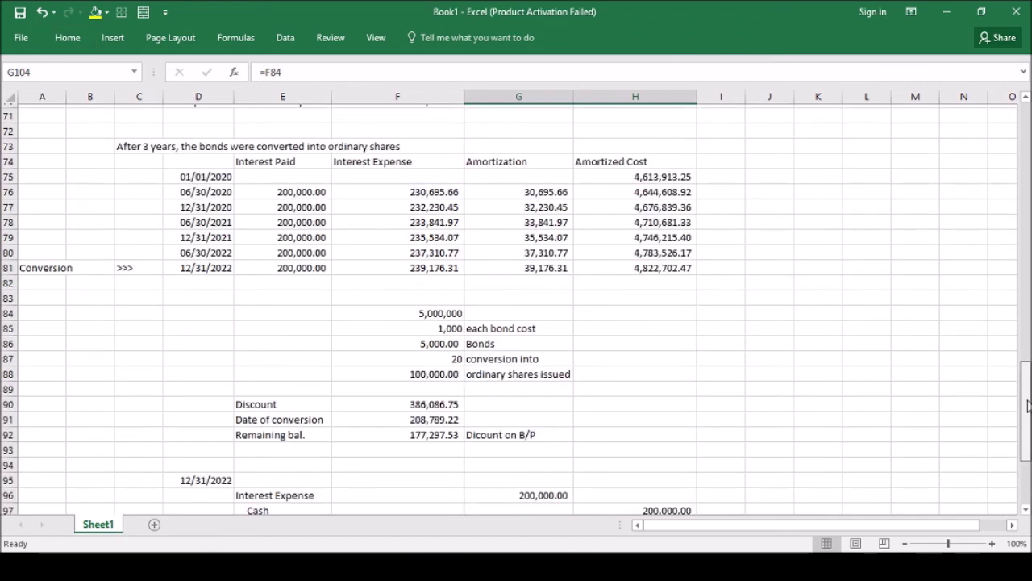
drag(1027, 406, 1029, 476)
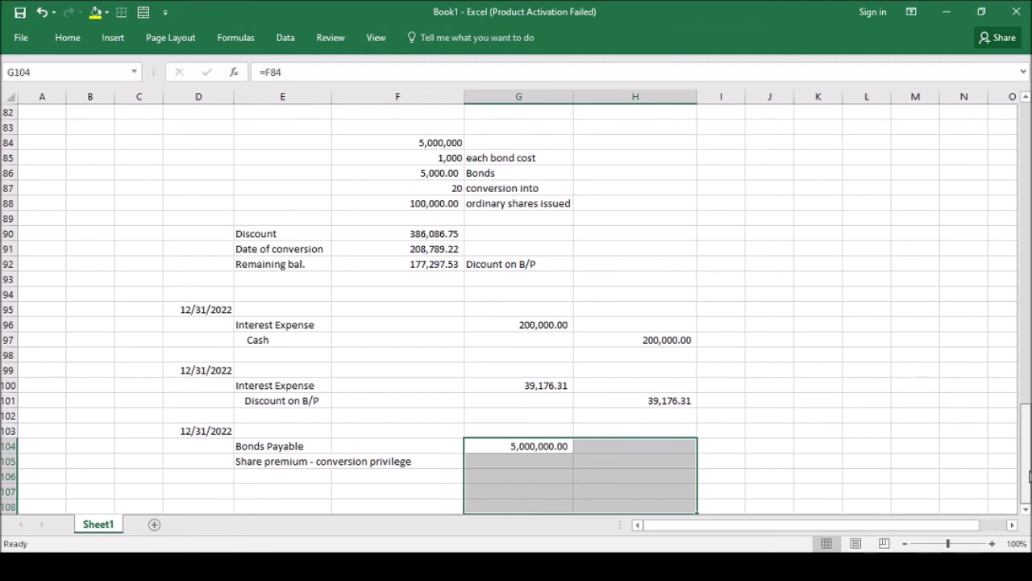
text(=)
drag(1029, 476, 1030, 331)
click(432, 279)
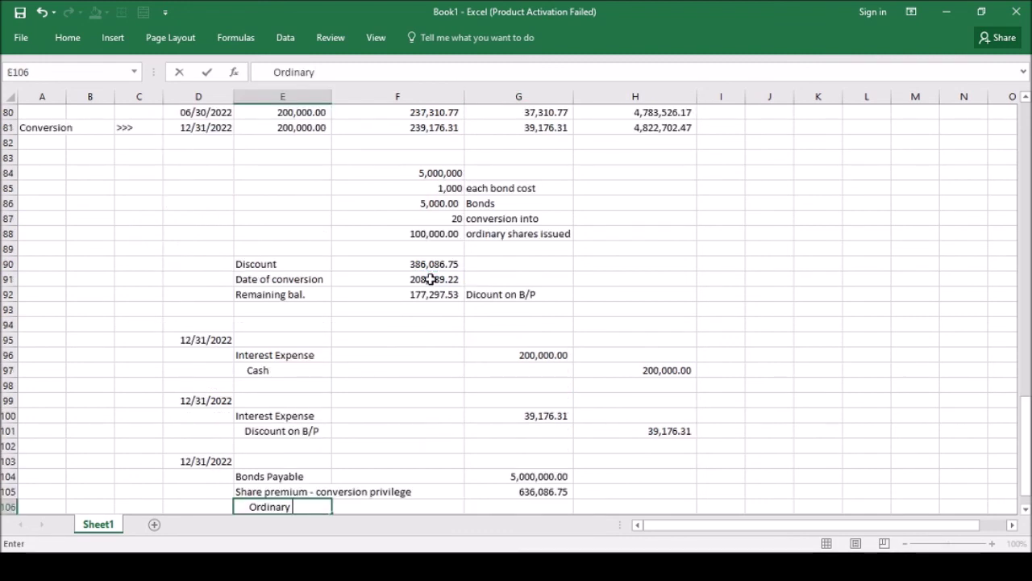
Add the indented credit account "Ordinary Shares (100,000 x 50)" in E106 and calculate its amount in H106 with =100000*50
text(Shares)
text((100,000)
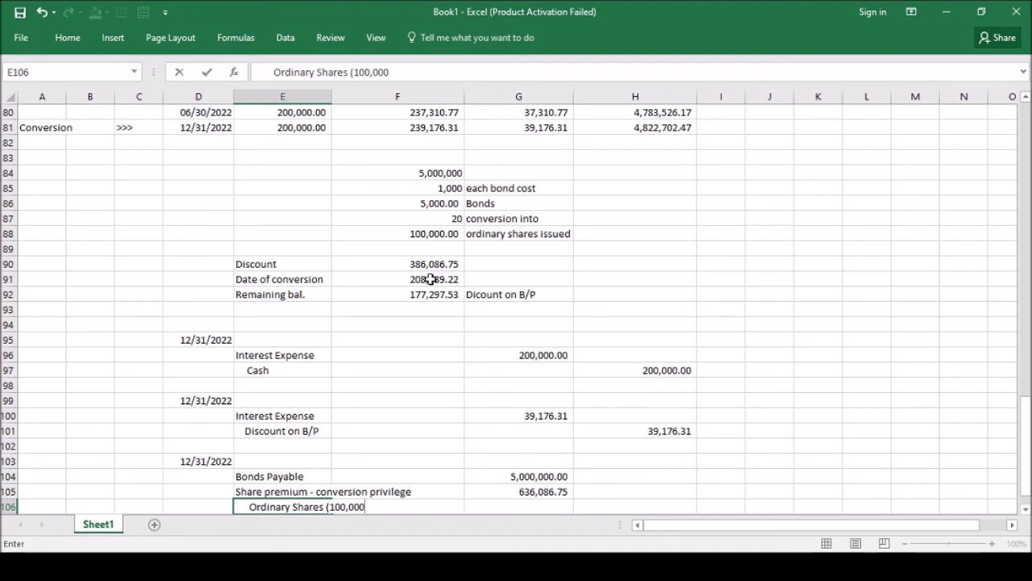
text(x 50))
key(Tab)
key(Tab)
key(Tab)
text(=1000)
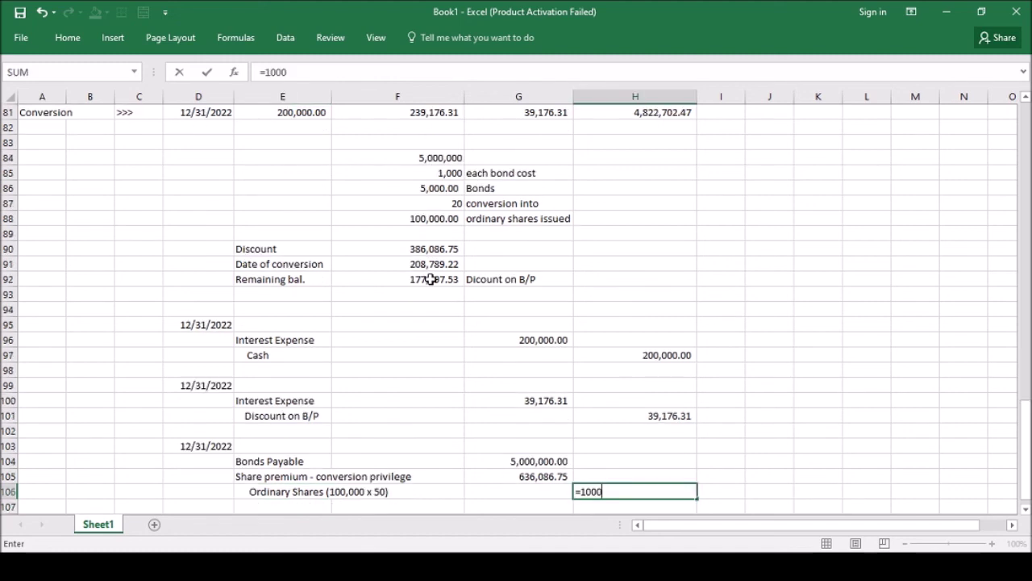
text(00)
text(*50)
key(Left)
key(Left)
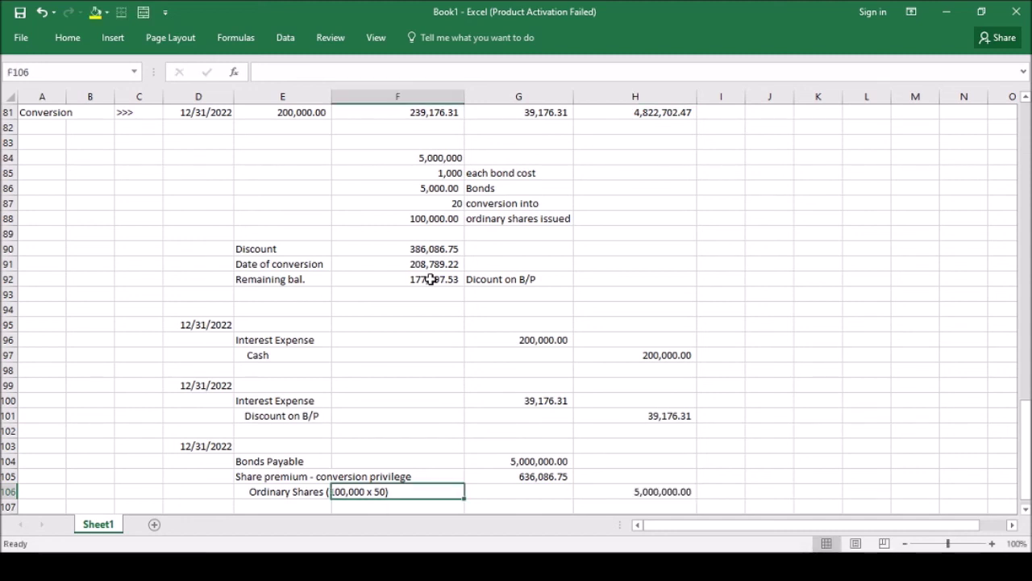
Add the indented credit account "Share premium" in E107 and calculate its balancing amount in H107 with =G104+G105-H106
key(Down)
key(Left)
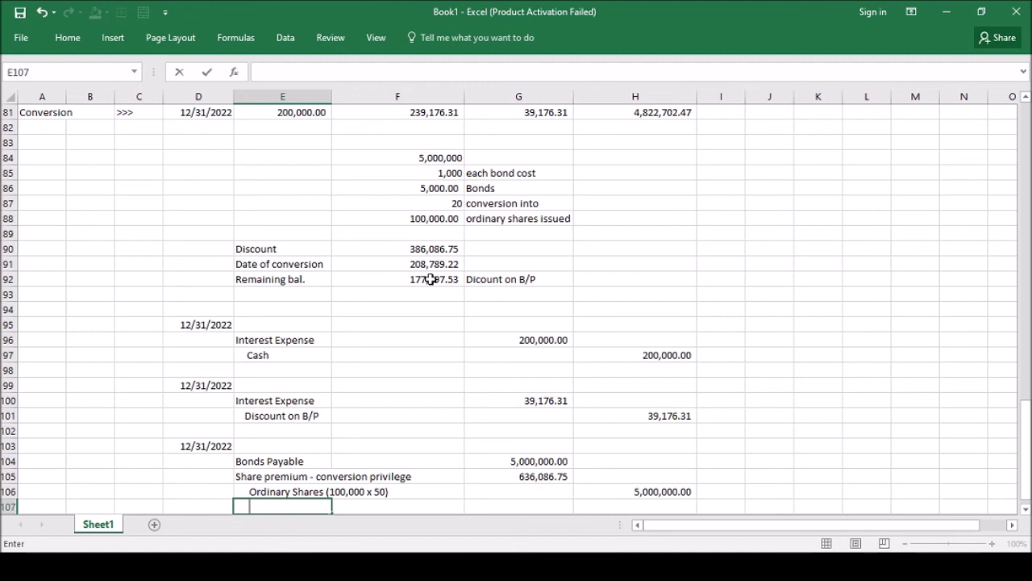
text(Share premium)
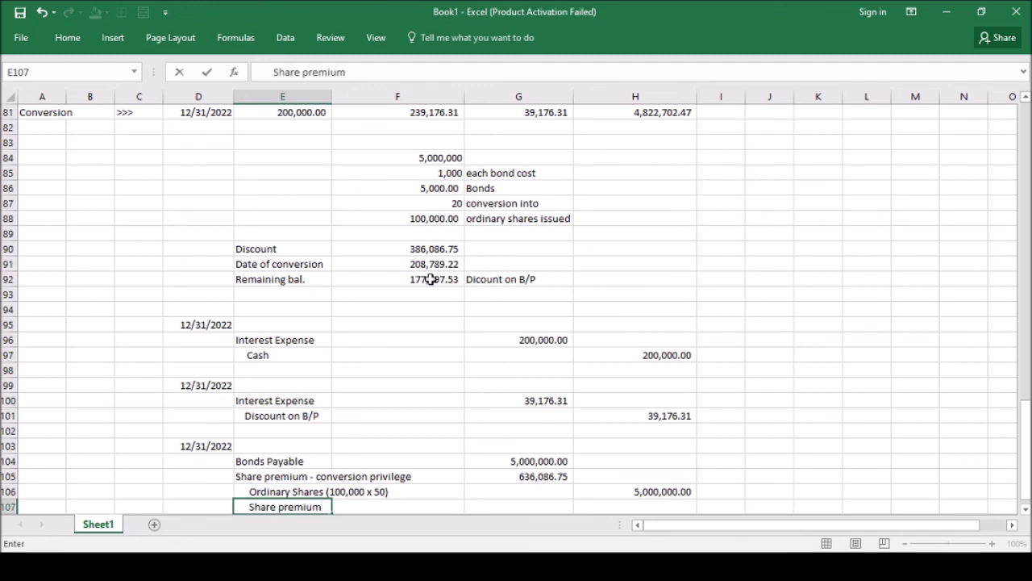
key(Tab)
key(Tab)
key(Tab)
text(=)
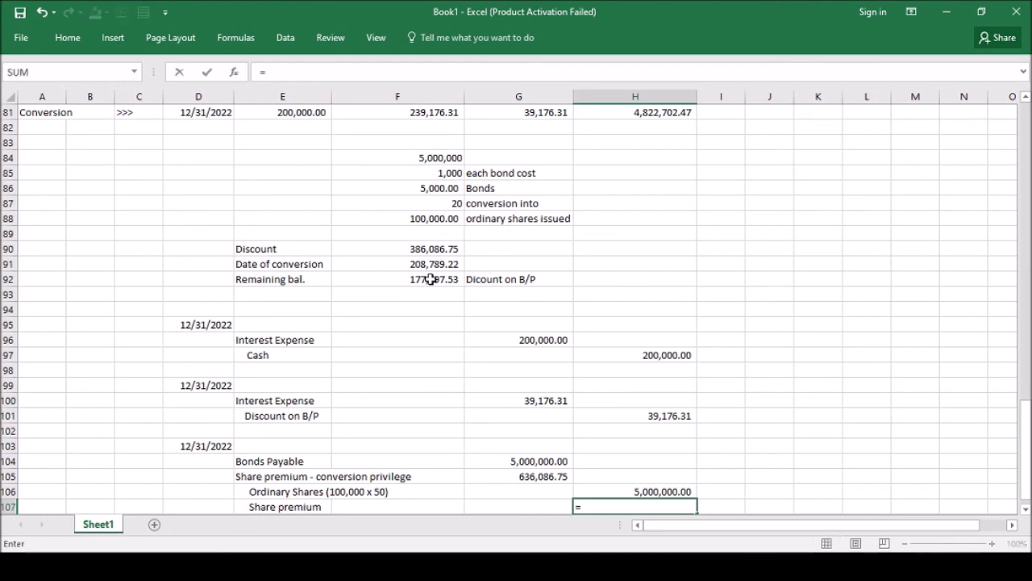
key(Up)
key(Up)
key(Up)
key(Left)
text(+)
key(Up)
key(Up)
key(Left)
text(-)
key(Up)
key(Return)
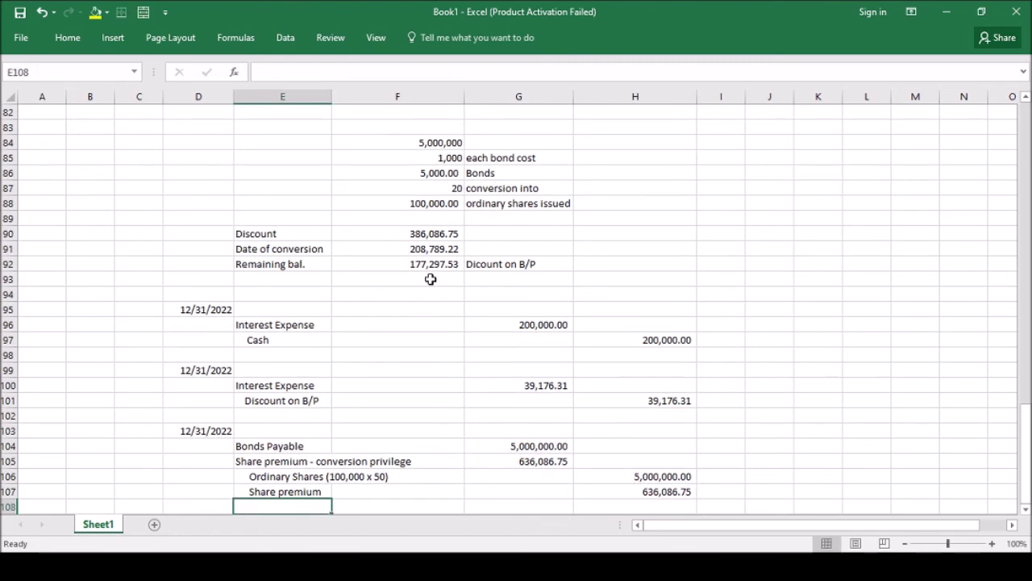
Extend the account name in E107 to "Share premium - issuance"
key(Up)
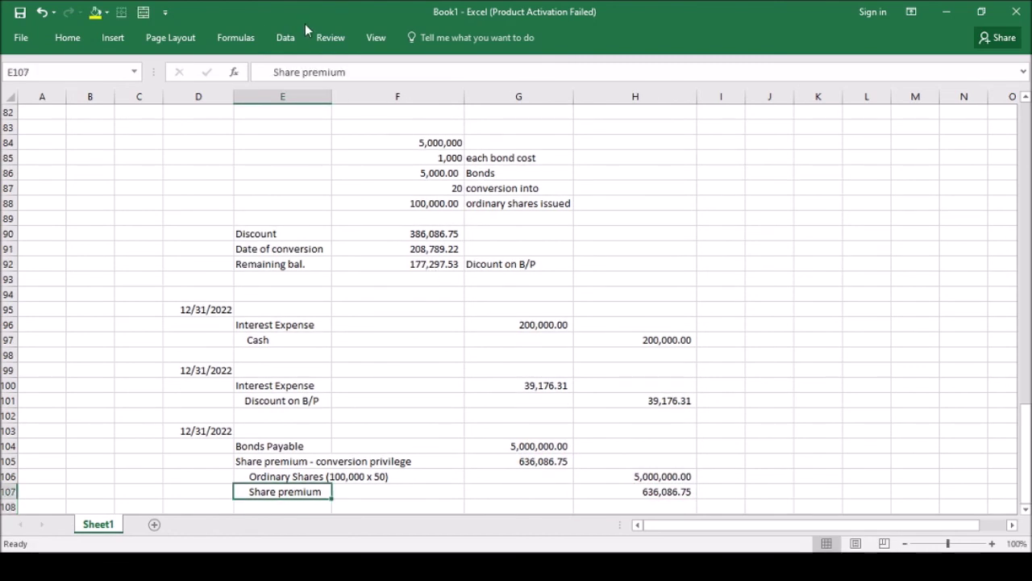
click(348, 72)
text(- issuance)
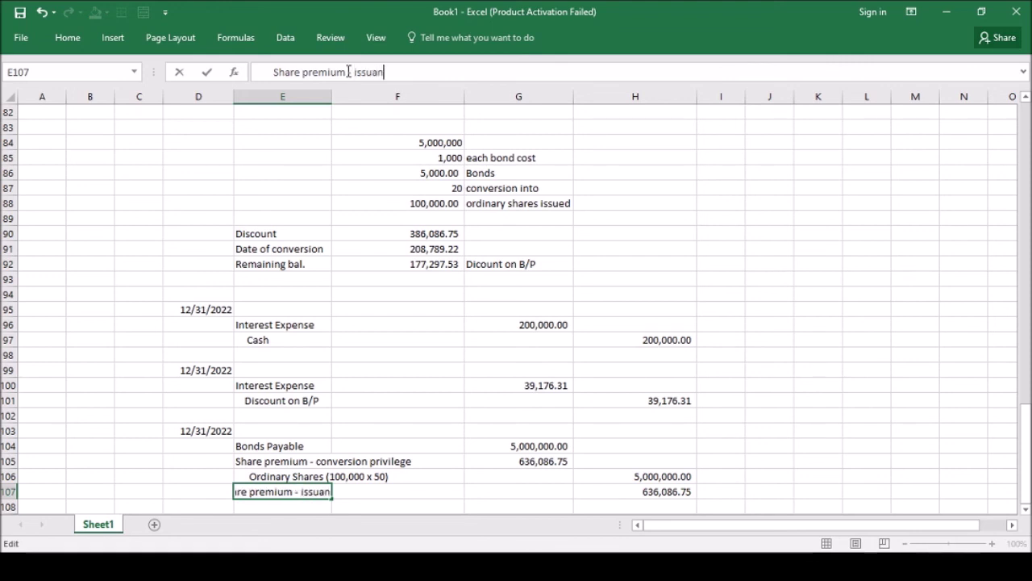
key(Return)
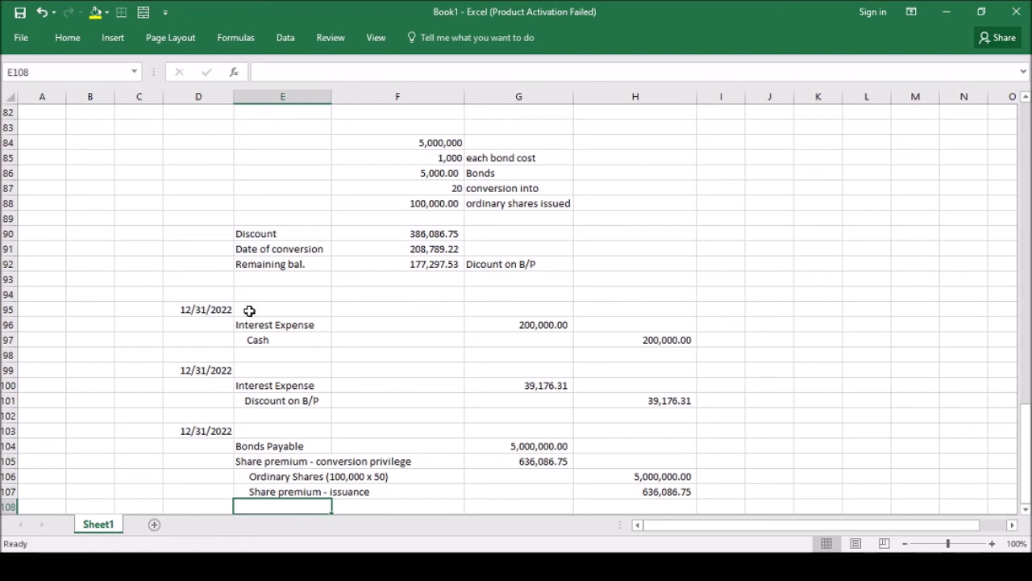
drag(268, 266, 405, 275)
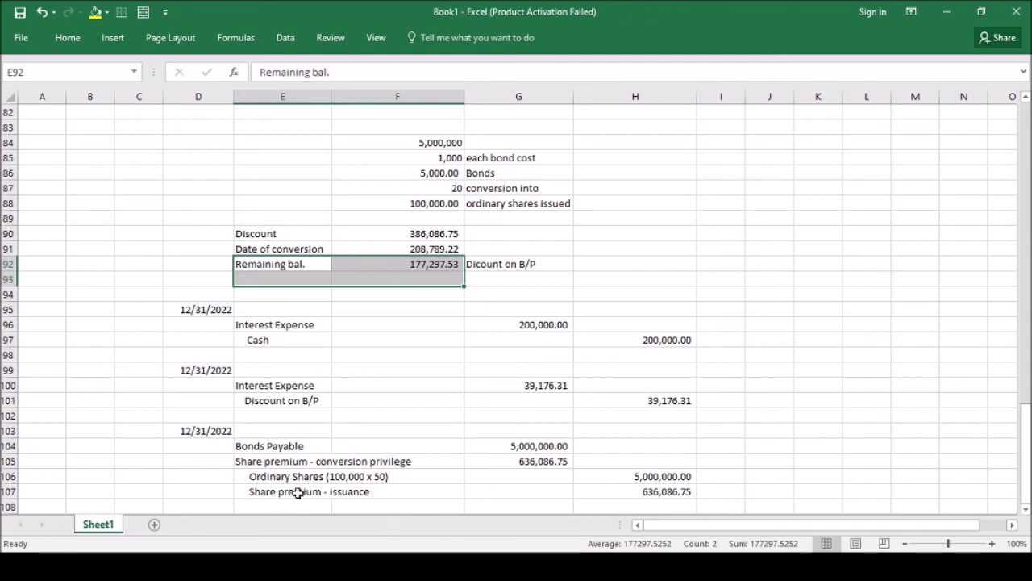
drag(295, 492, 629, 491)
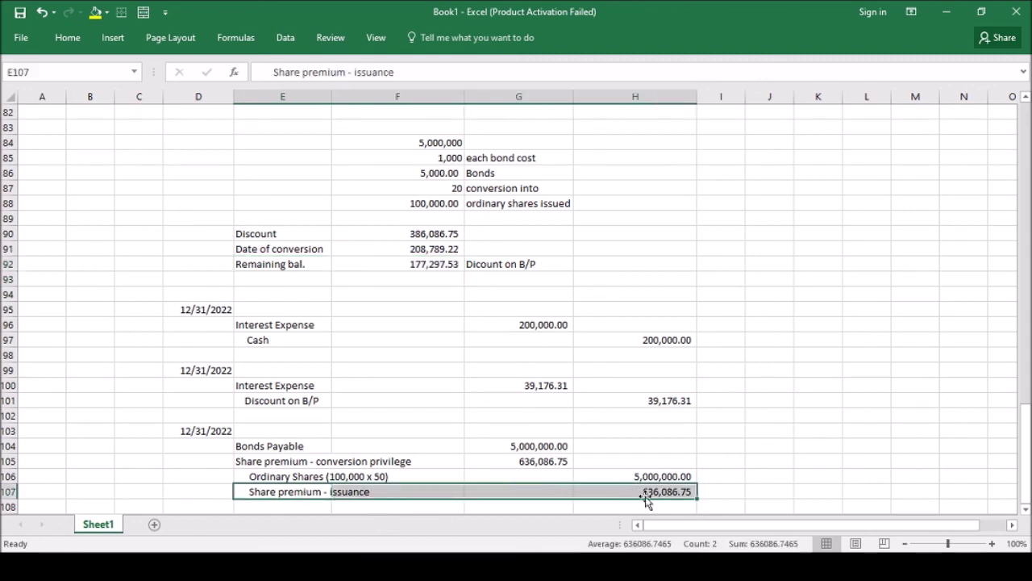
click(1026, 510)
click(1026, 510)
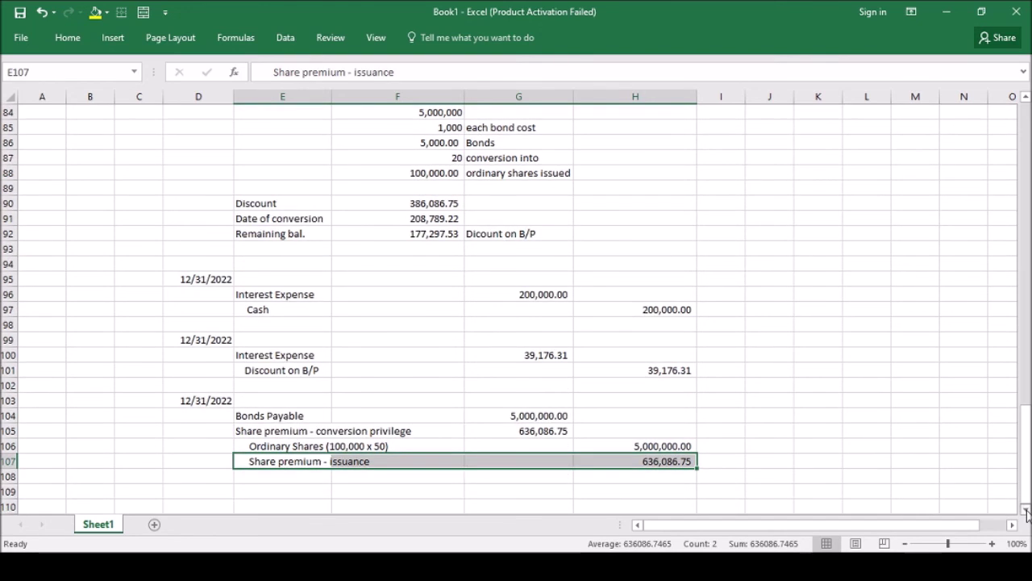
Add the indented credit account "Discount on B/P" in E108 of the share conversion entry
click(1026, 510)
double_click(253, 460)
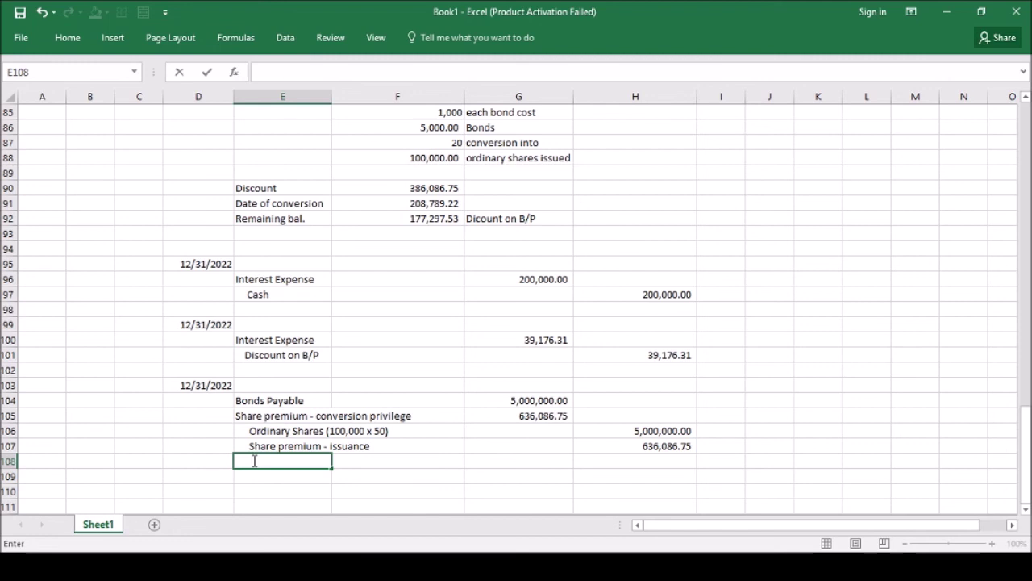
text(Discount on)
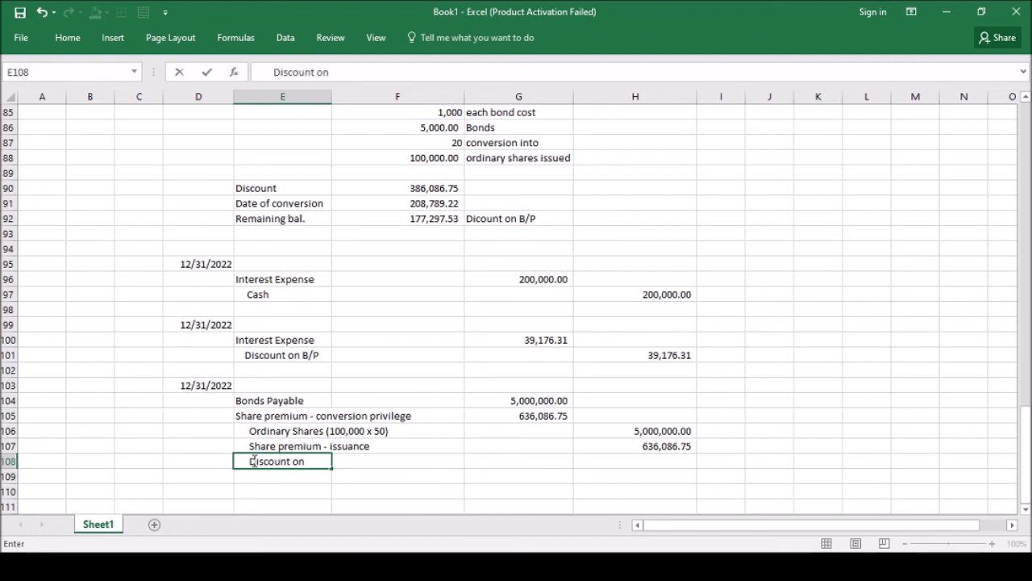
text( B/P)
Link the discount credit amount in H108 to the remaining discount balance with =F92
key(Tab)
key(Tab)
key(Tab)
text(=)
key(Up)
key(Up)
key(Up)
key(Up)
key(Up)
key(Up)
key(Up)
key(Up)
key(Up)
key(Up)
key(Up)
key(Up)
key(Up)
key(Up)
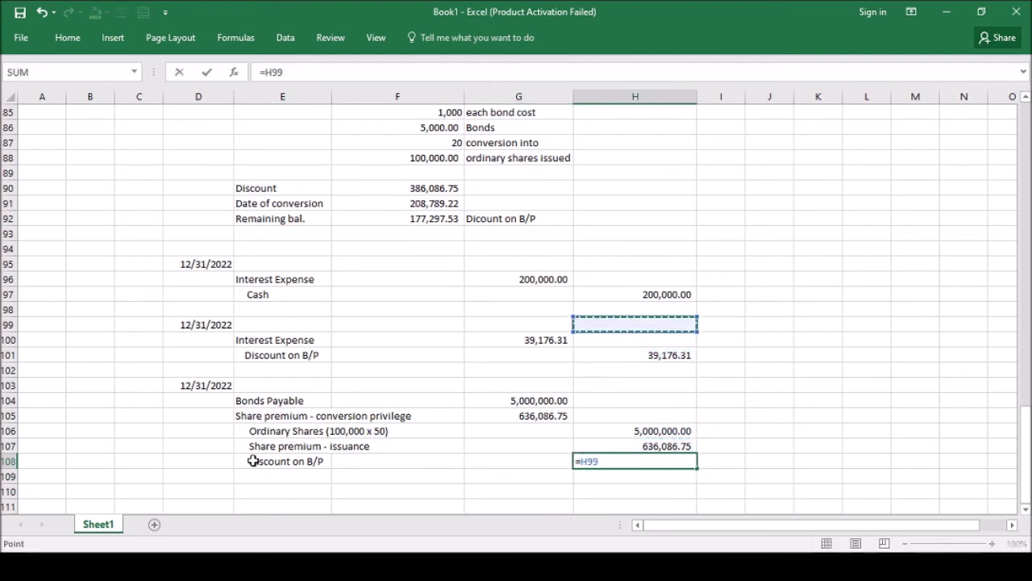
key(Up)
key(Up)
key(Left)
key(Left)
key(Left)
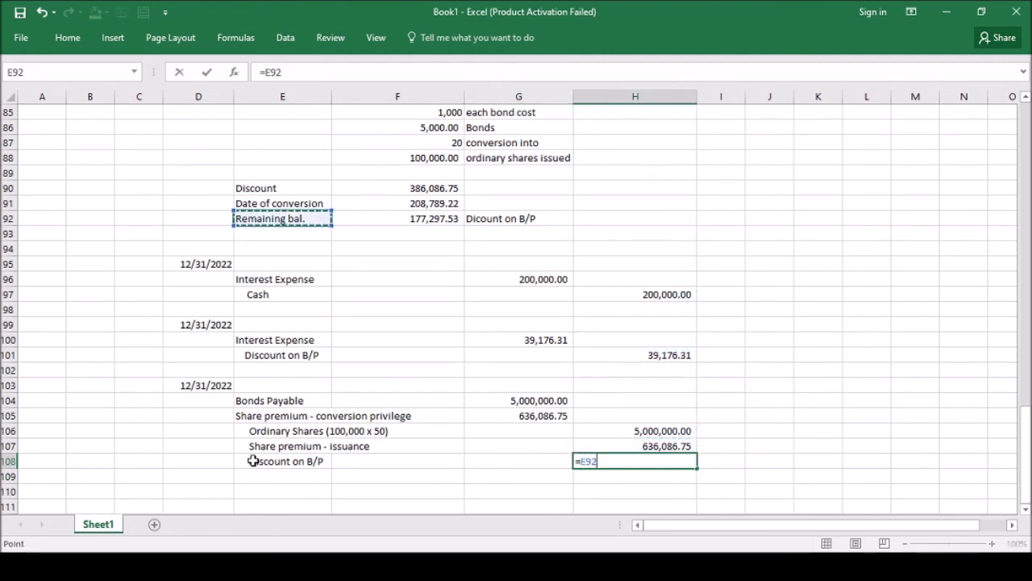
key(Right)
key(ctrl+Return)
Recalculate the share premium - issuance amount in H107 with =G104+G105-H106-H108
key(Up)
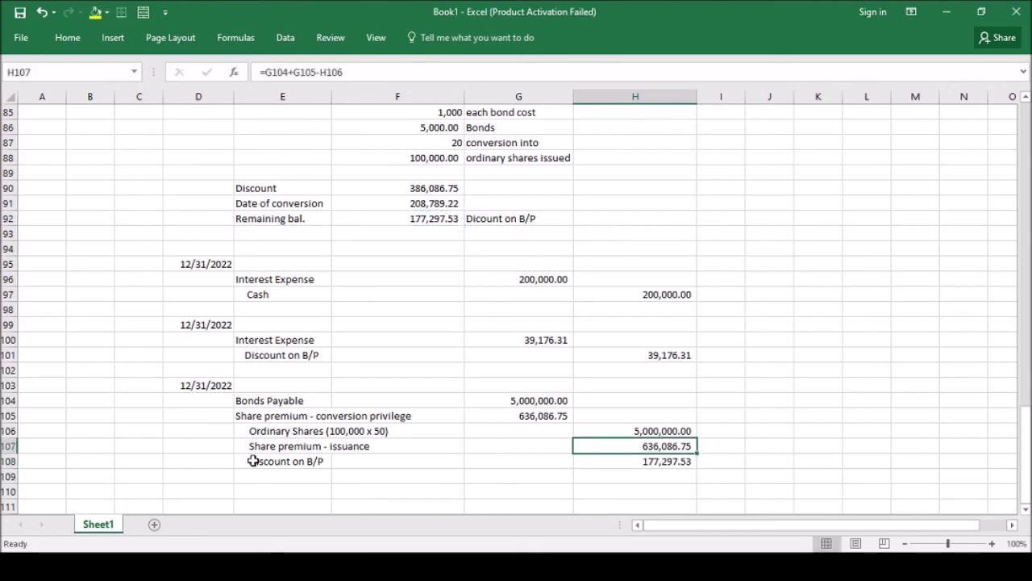
text(=)
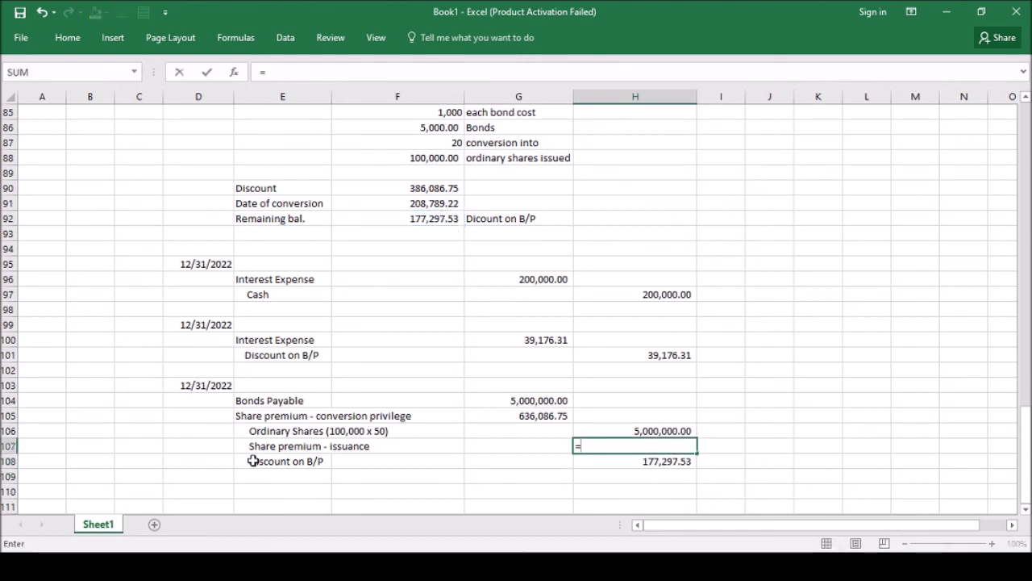
key(Up)
key(Up)
key(Up)
key(Left)
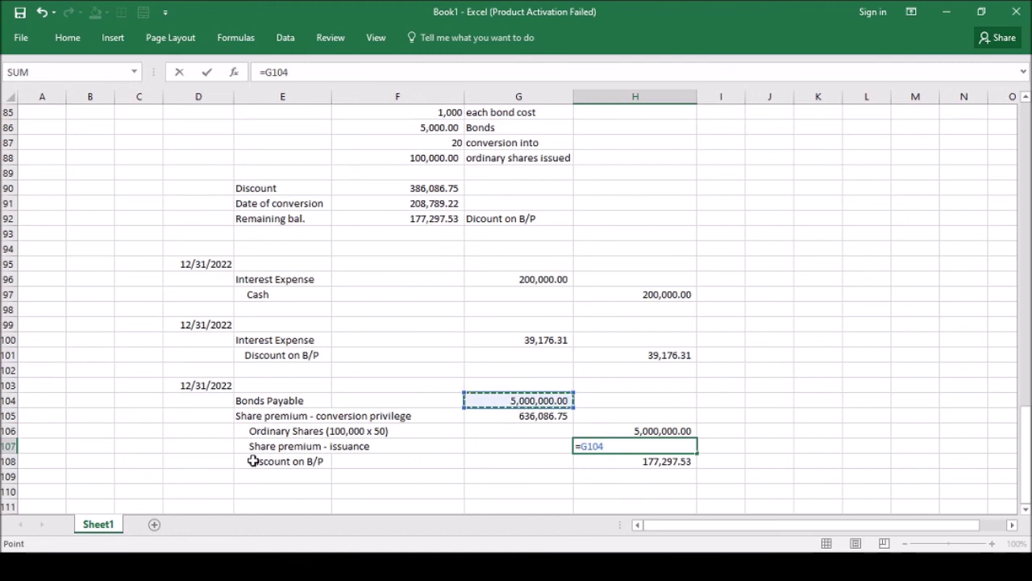
text(+)
key(Up)
key(Up)
key(Up)
key(Down)
key(Left)
text(-)
key(Up)
text(-)
key(Down)
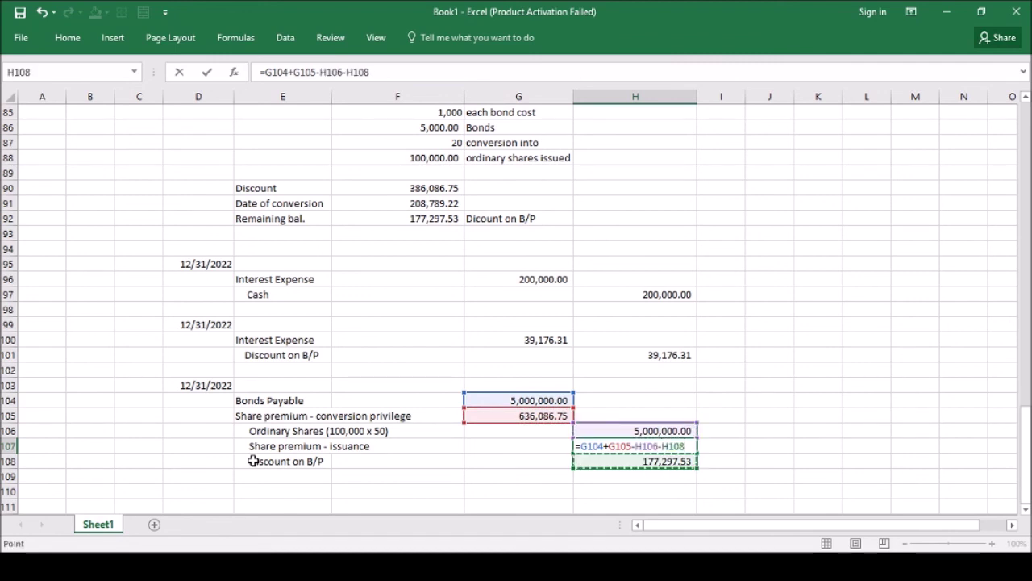
key(Return)
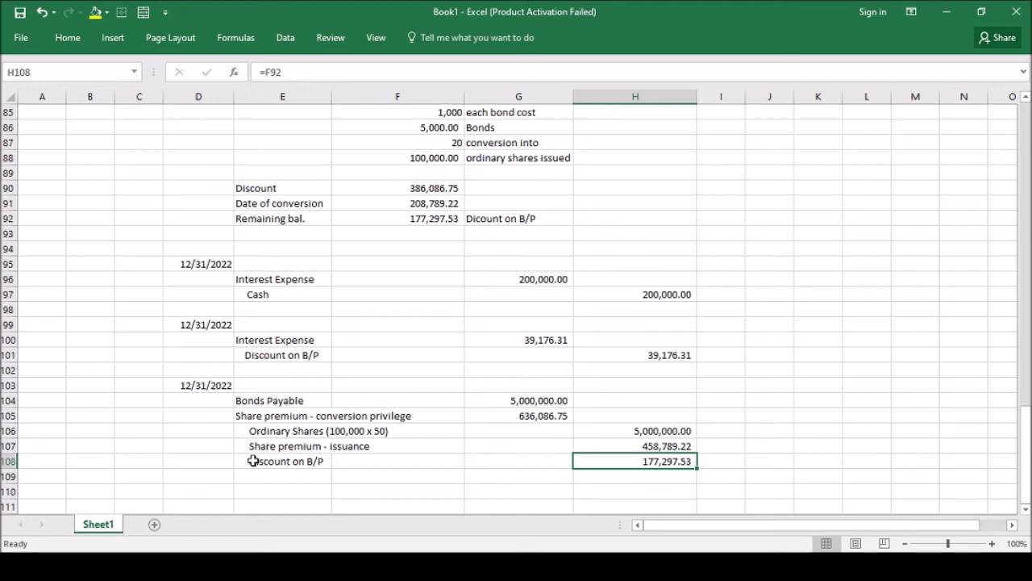
Review the share premium - issuance and discount credit lines at the end of the conversion entry
key(Left)
key(Left)
key(Left)
key(Left)
key(Up)
key(Down)
key(Down)
key(Right)
key(Right)
key(Right)
key(Left)
key(Left)
key(Left)
key(Right)
key(Right)
Examine the discount, date-of-conversion and remaining balance figures in rows 90 to 92
key(Up)
key(Up)
key(Up)
key(Up)
key(Up)
key(Up)
key(Up)
key(Up)
key(Up)
key(Up)
key(Up)
key(Up)
key(Up)
key(Up)
key(Up)
key(Up)
key(Up)
key(Up)
key(Up)
key(Up)
key(Up)
key(Up)
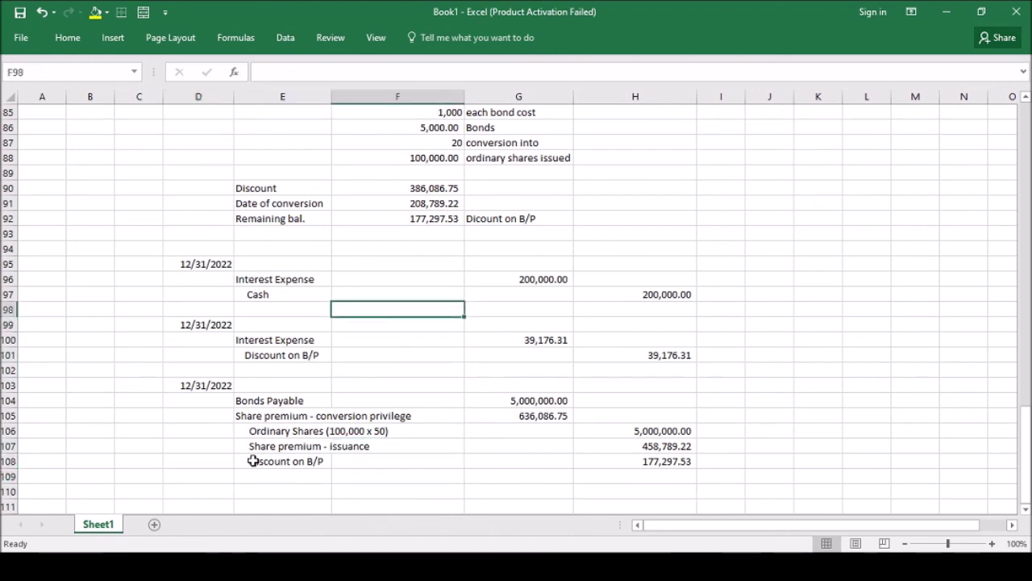
key(Down)
key(Down)
key(Down)
key(Down)
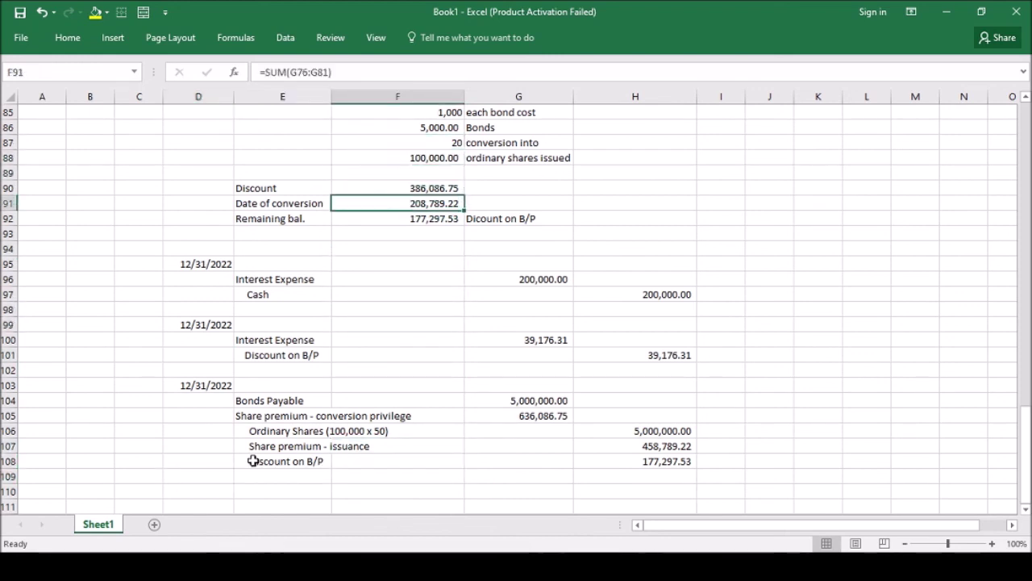
key(Down)
key(Down)
key(Down)
key(Down)
Review the 12/31/2022 interest payment and discount amortization entries in rows 95 to 101
key(Left)
key(Down)
key(Down)
key(Down)
key(Down)
key(Down)
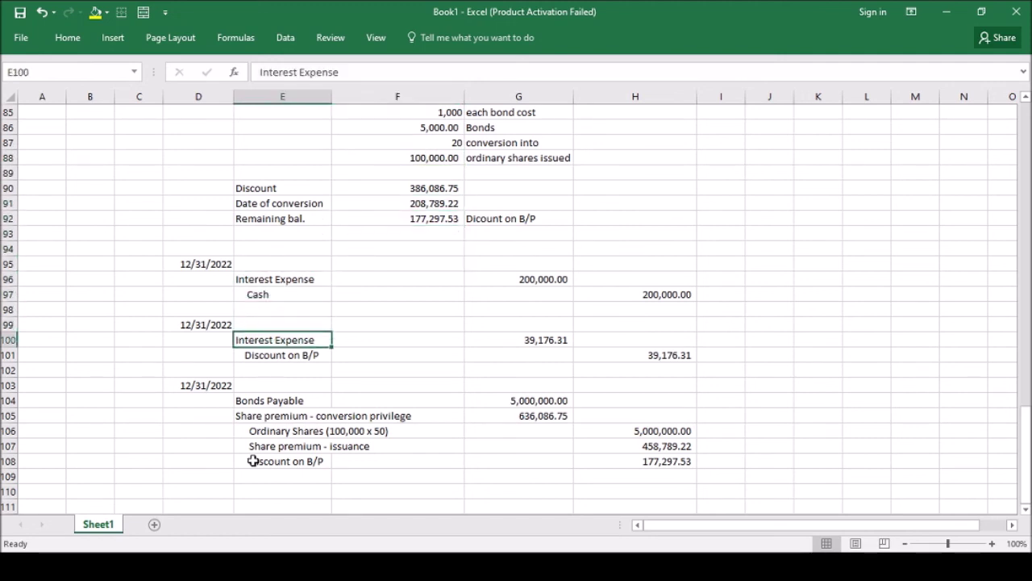
key(Down)
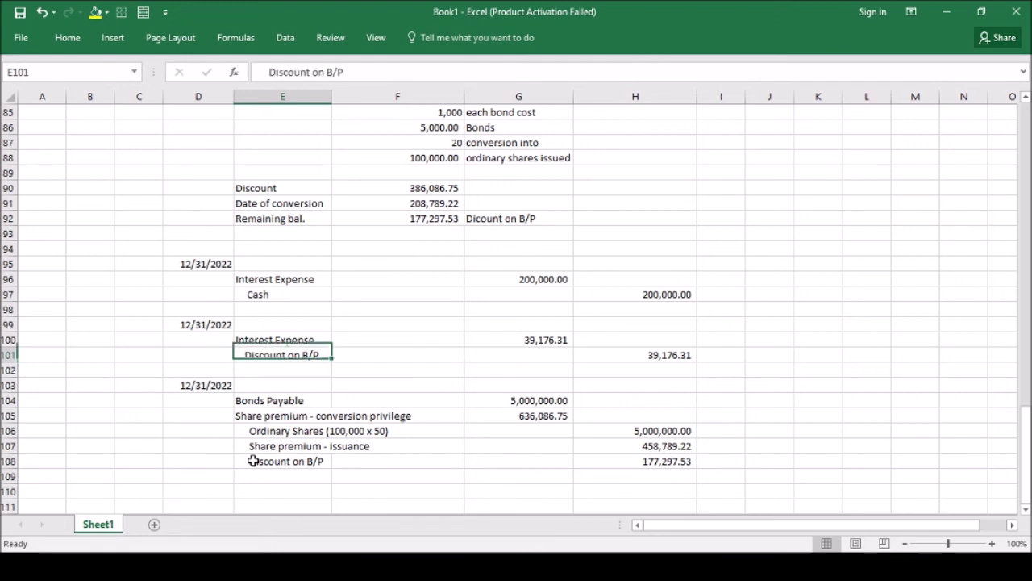
key(Down)
key(Down)
Examine each debit and credit account of the share conversion entry in E104 to E108
key(Down)
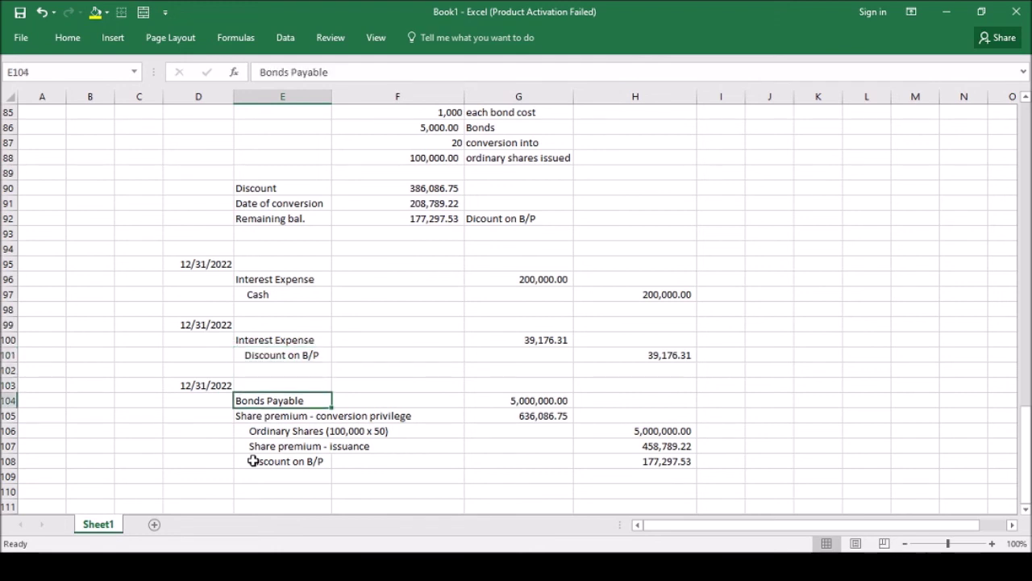
key(Down)
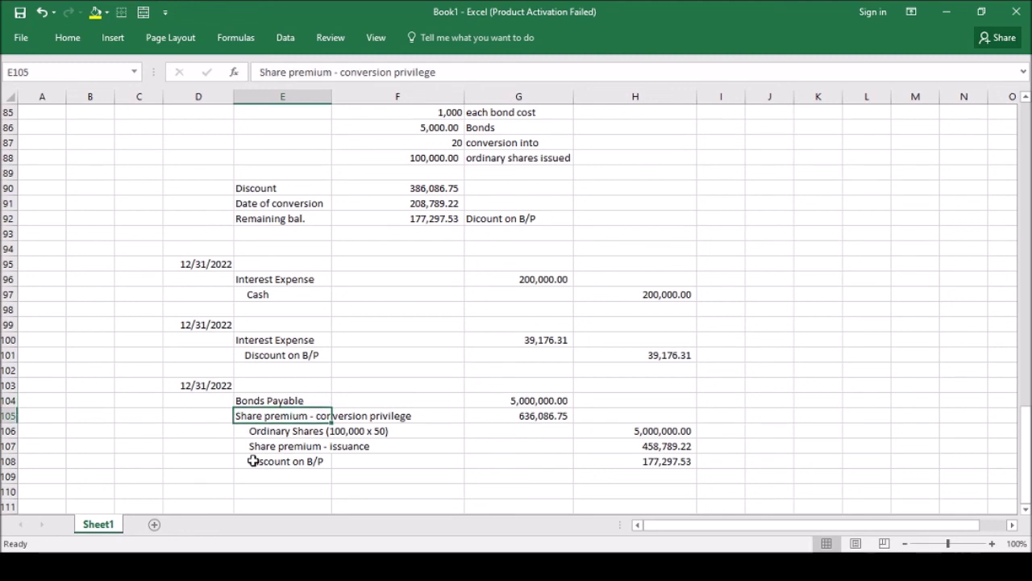
key(Down)
key(Down)
key(Down)
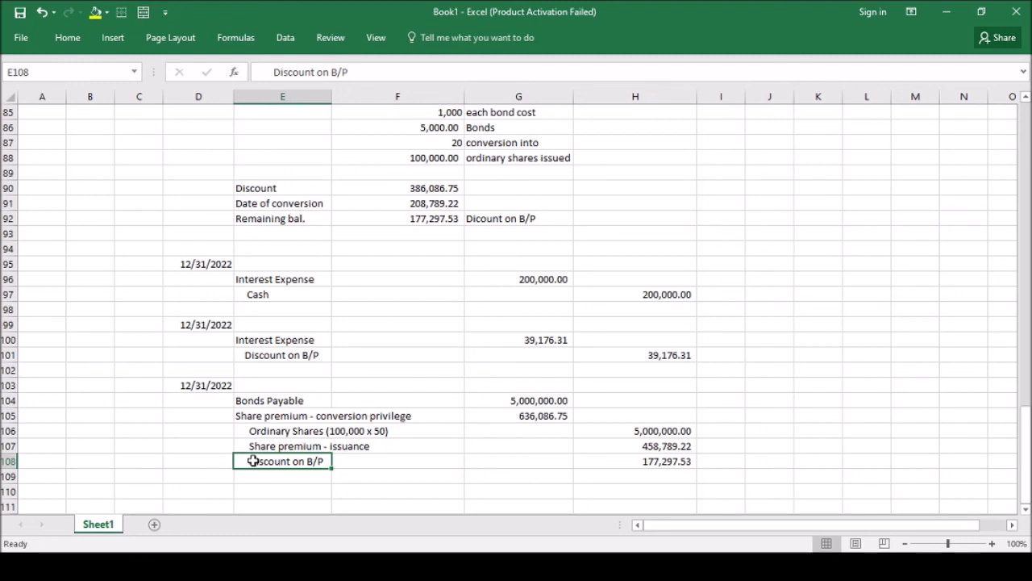
key(Up)
key(Up)
key(Up)
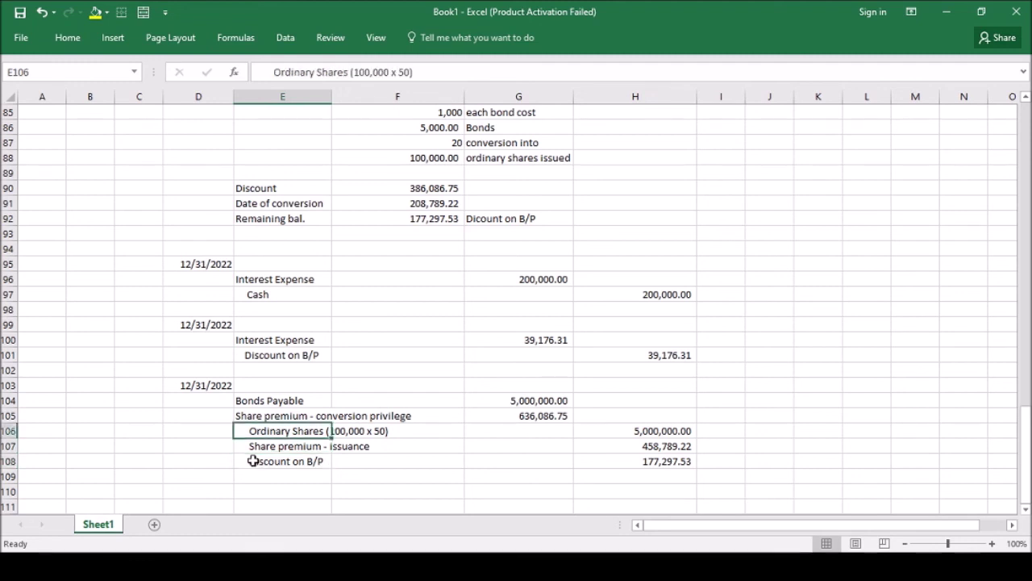
key(Down)
key(Down)
key(Up)
key(Down)
key(Down)
key(Up)
key(Up)
key(Down)
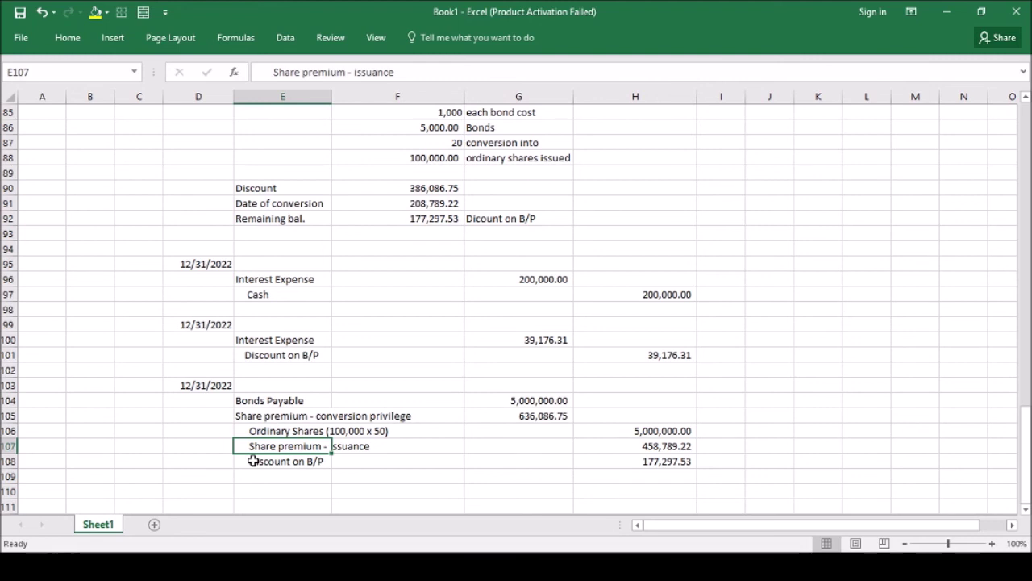
Enter the label "Amortized cost of the bonds on the date" in E110 below the conversion entry
key(Down)
key(Down)
key(Down)
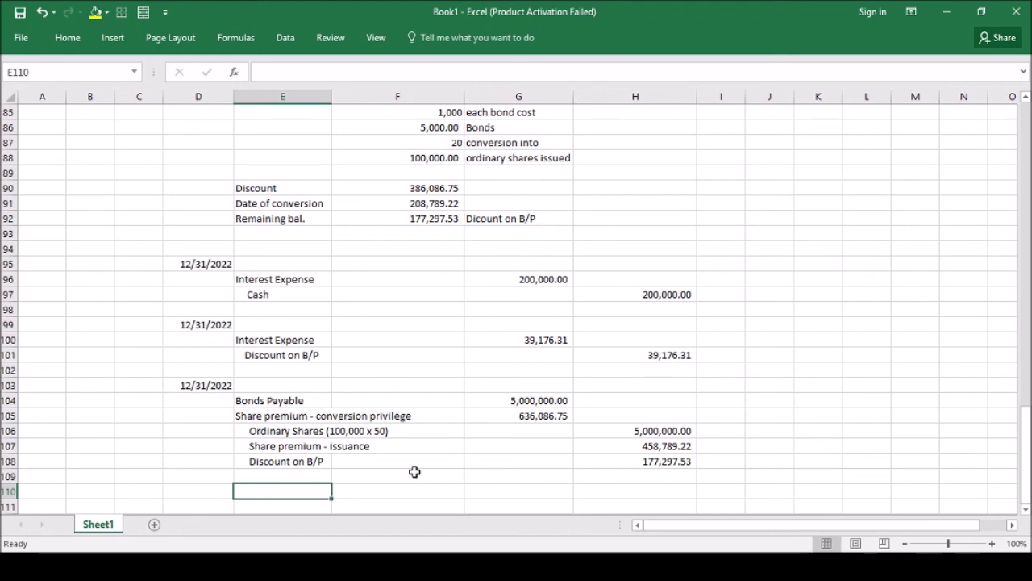
text(Amort)
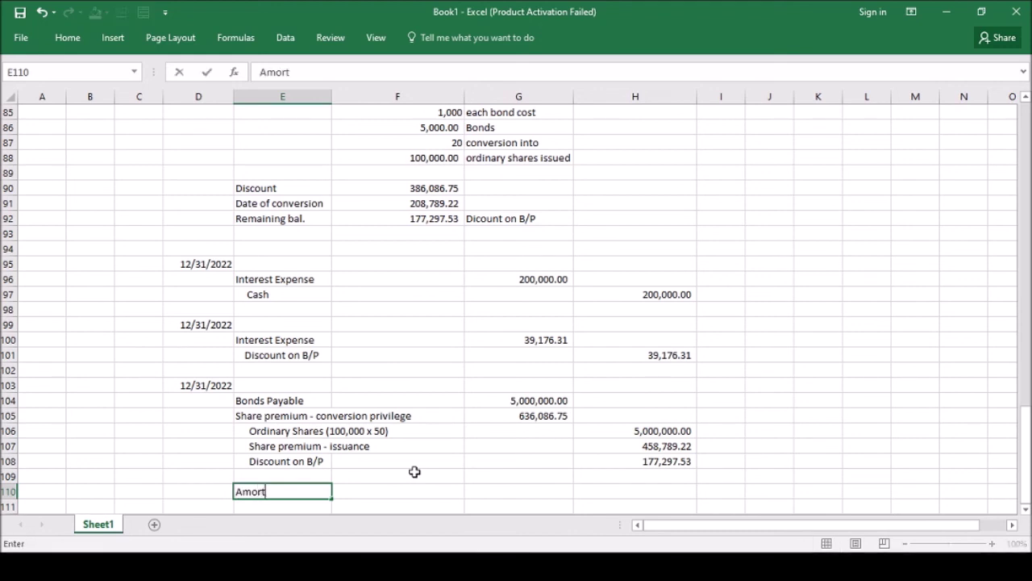
text(ized cost of )
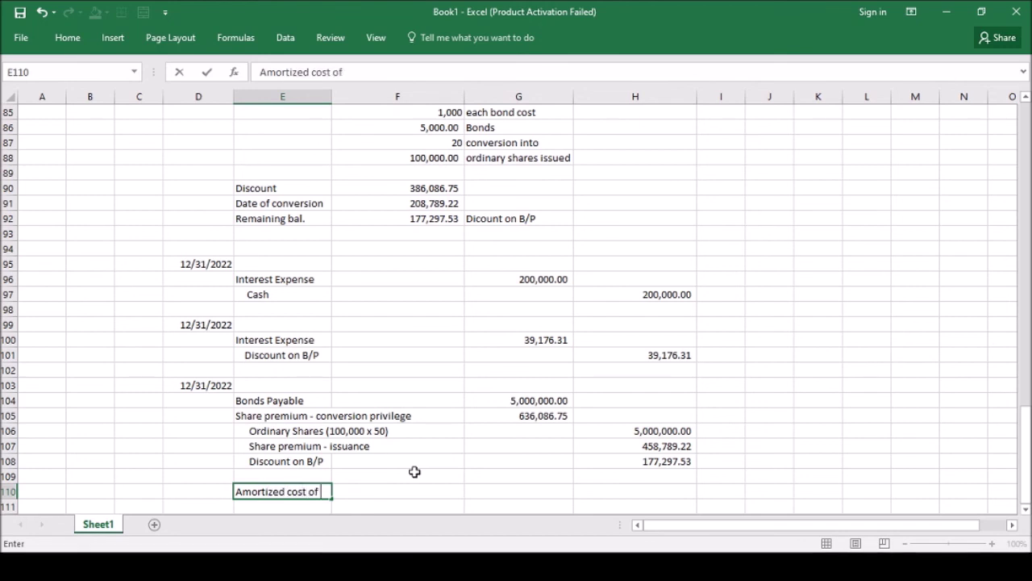
text(the bonds on the date)
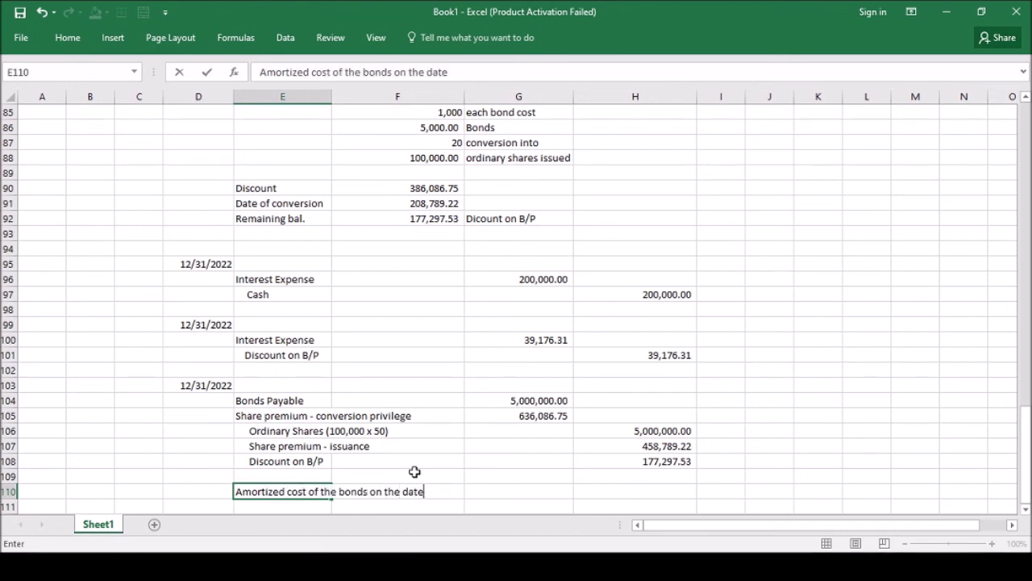
Calculate the bonds' amortized cost in G110 with =G104-H108
key(Tab)
key(Tab)
text(=)
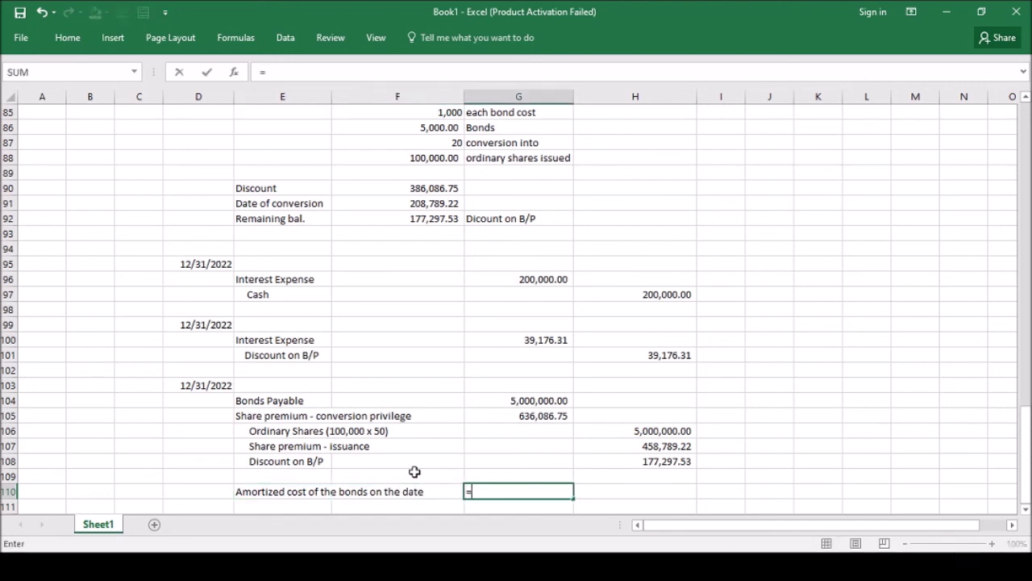
key(Up)
key(Up)
key(Up)
key(Up)
key(Up)
key(Up)
key(Down)
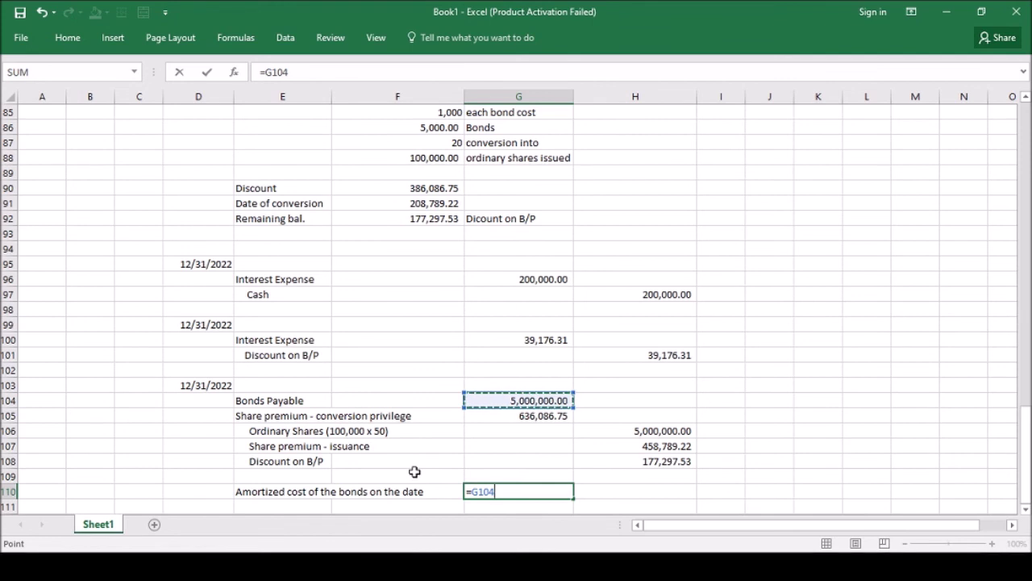
text(-)
key(Up)
key(Up)
key(Right)
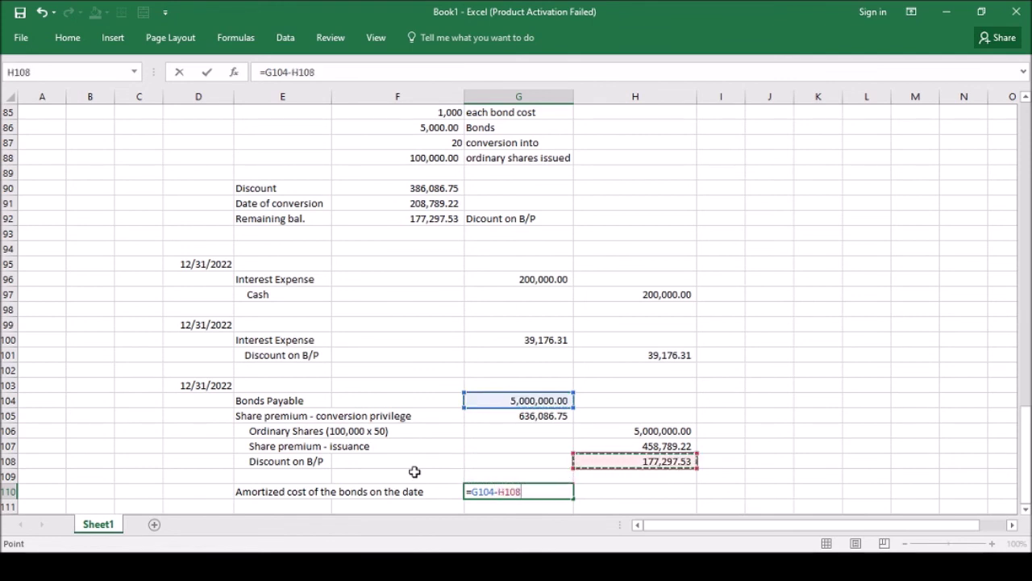
key(Return)
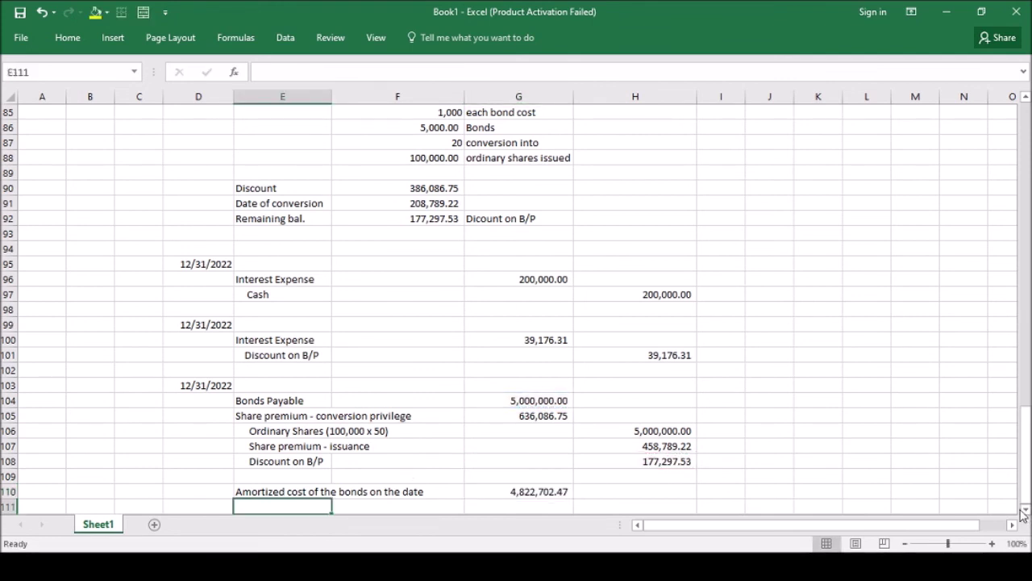
Compare the amortized cost in G110 with the 12/31/2022 amortized cost in H81 of the amortization schedule
drag(1027, 484, 1027, 472)
scroll(662, 258, up, 2)
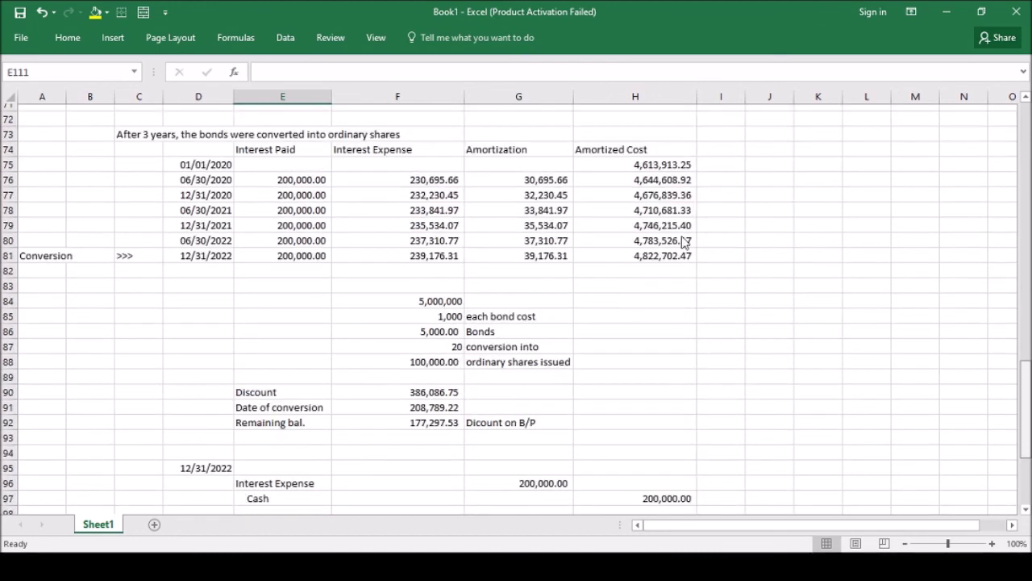
click(669, 249)
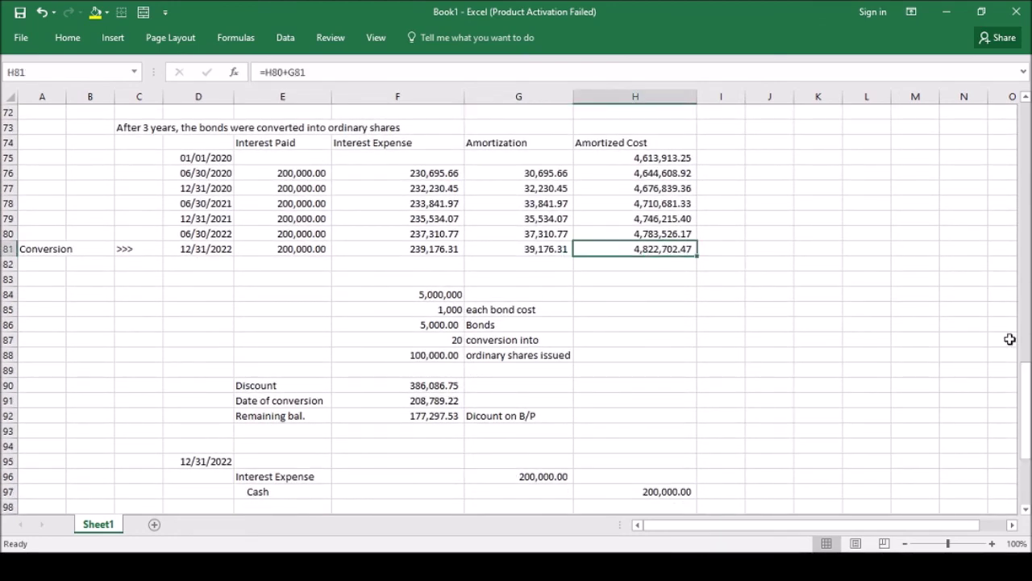
drag(1027, 407, 1026, 472)
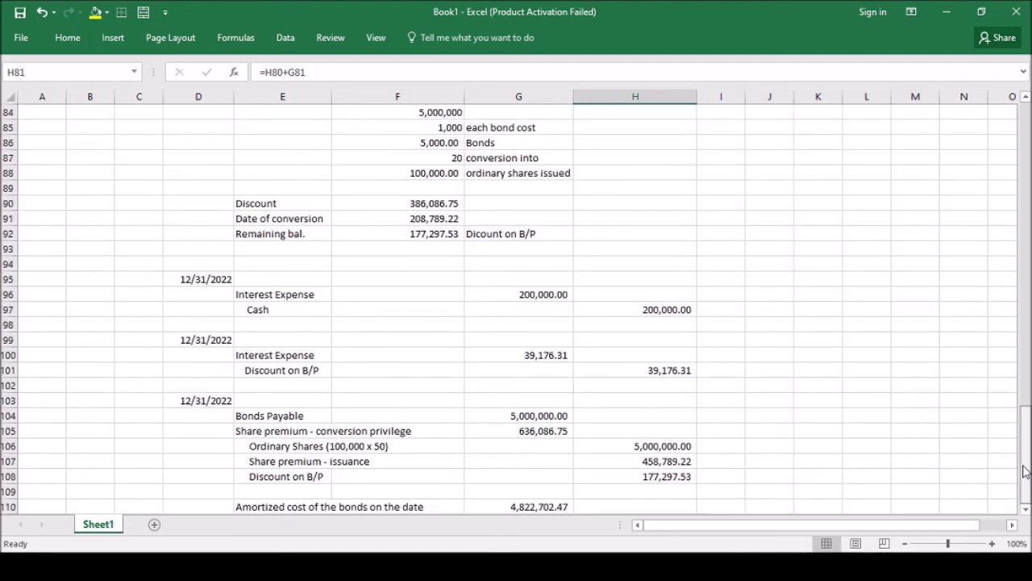
click(540, 507)
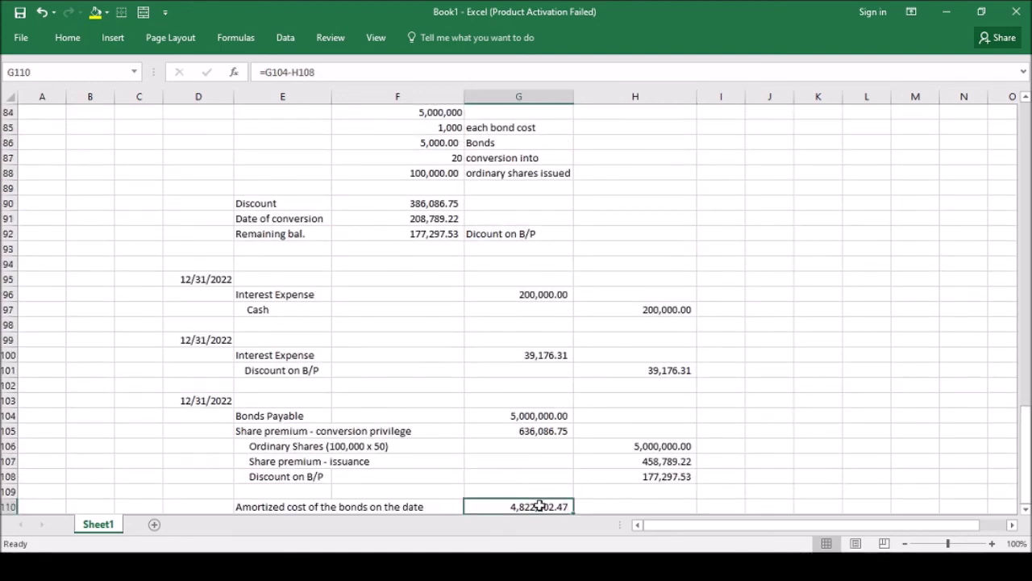
Enter the label "Plus: Conversion Privilege" in E111 below the amortized cost label
key(Down)
key(Left)
key(Left)
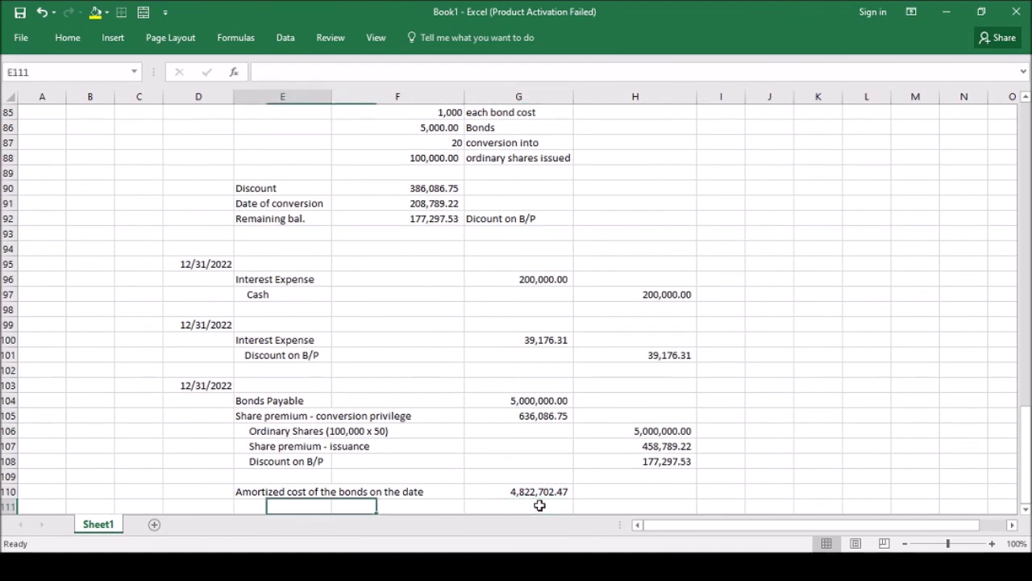
text(Les)
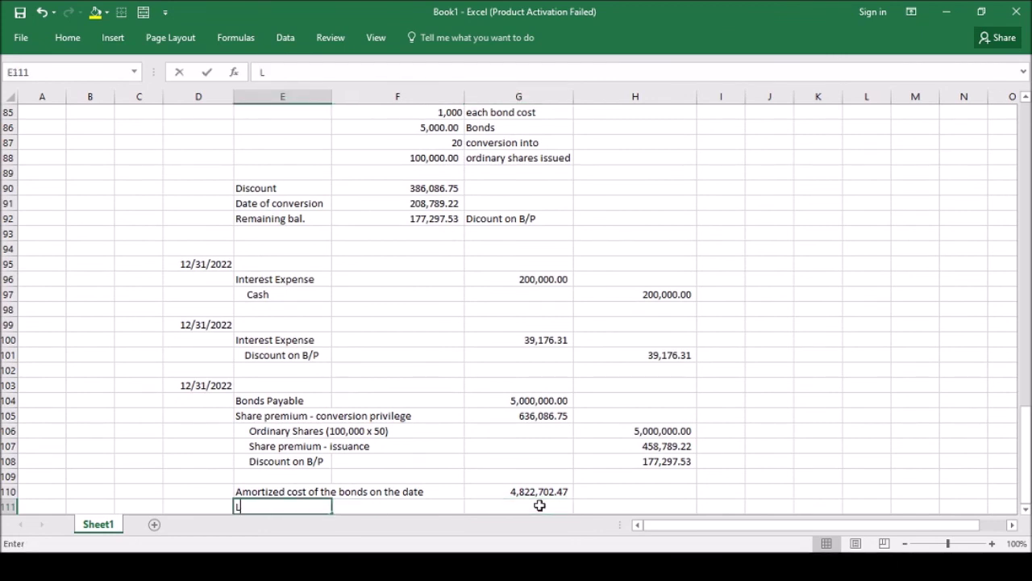
key(BackSpace)
key(BackSpace)
key(BackSpace)
text(Pluss)
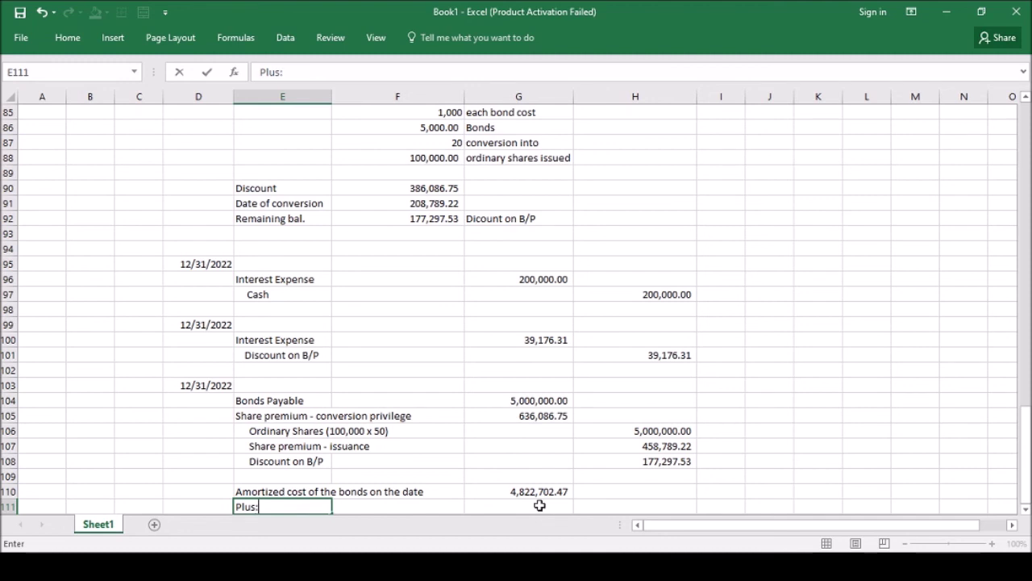
text(`)
key(ctrl+Return)
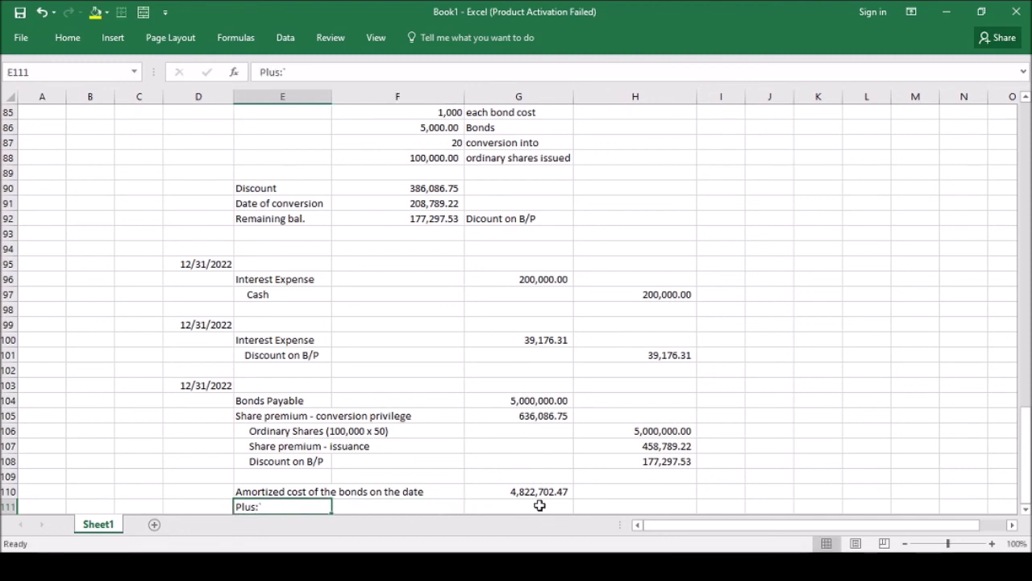
click(303, 73)
key(BackSpace)
text(Conversion Privilegeg)
key(BackSpace)
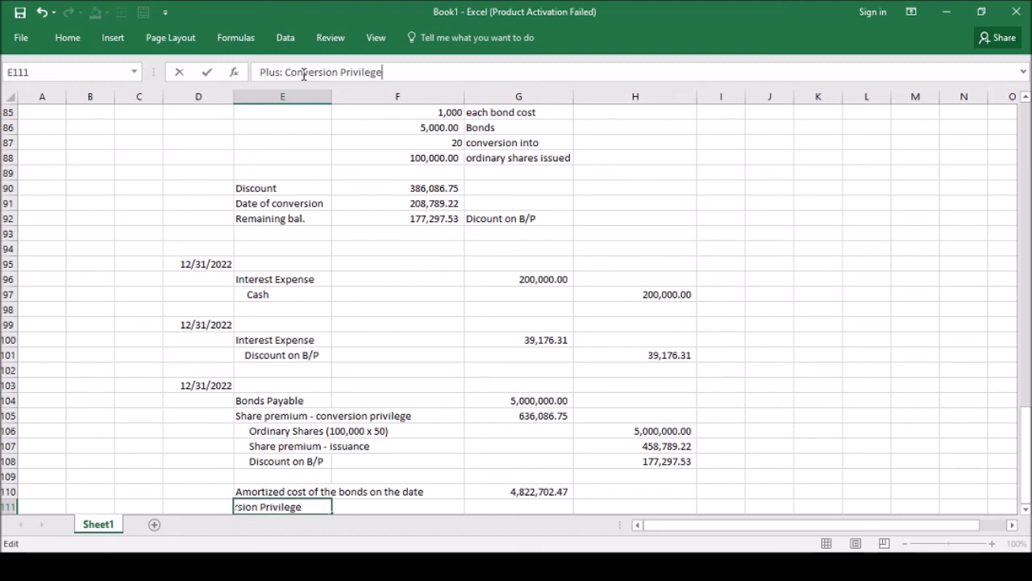
Link G111 to the share premium - conversion privilege amount with =G105
key(Tab)
key(Tab)
text(=)
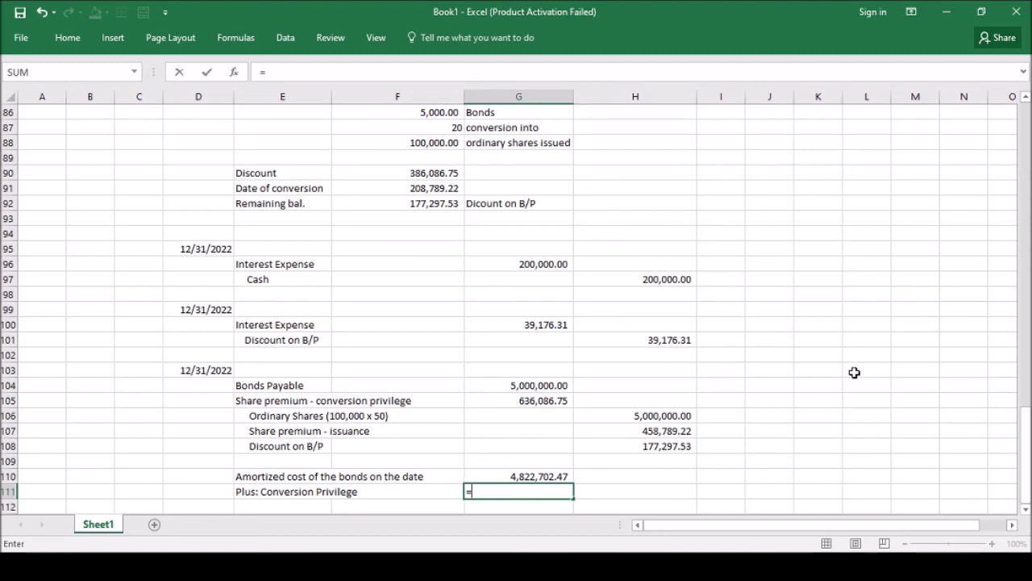
click(548, 401)
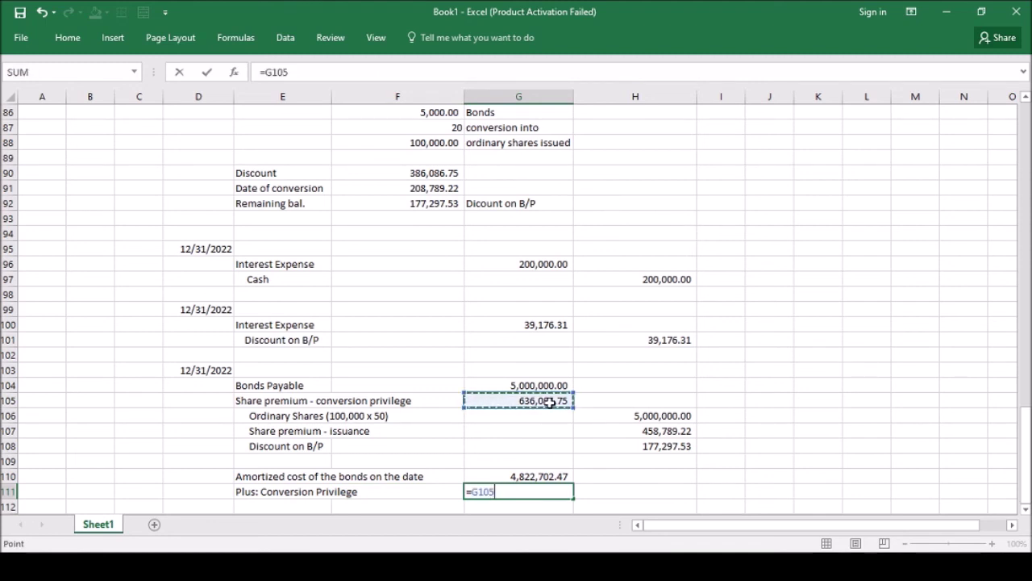
key(ctrl+Return)
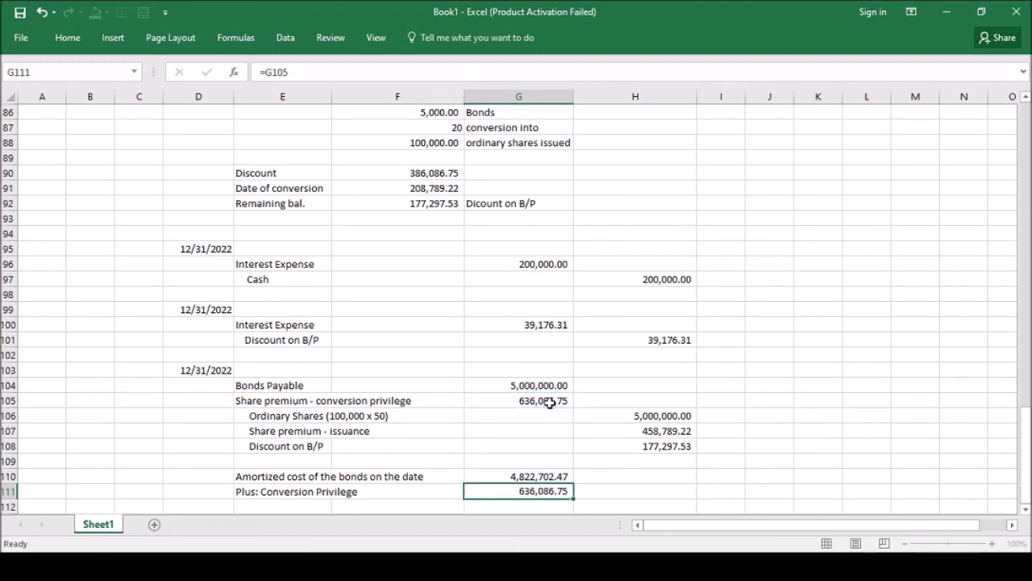
Enter the label "Total consideration received on conversion" in E112
key(Down)
key(Left)
key(Left)
text(Total consid)
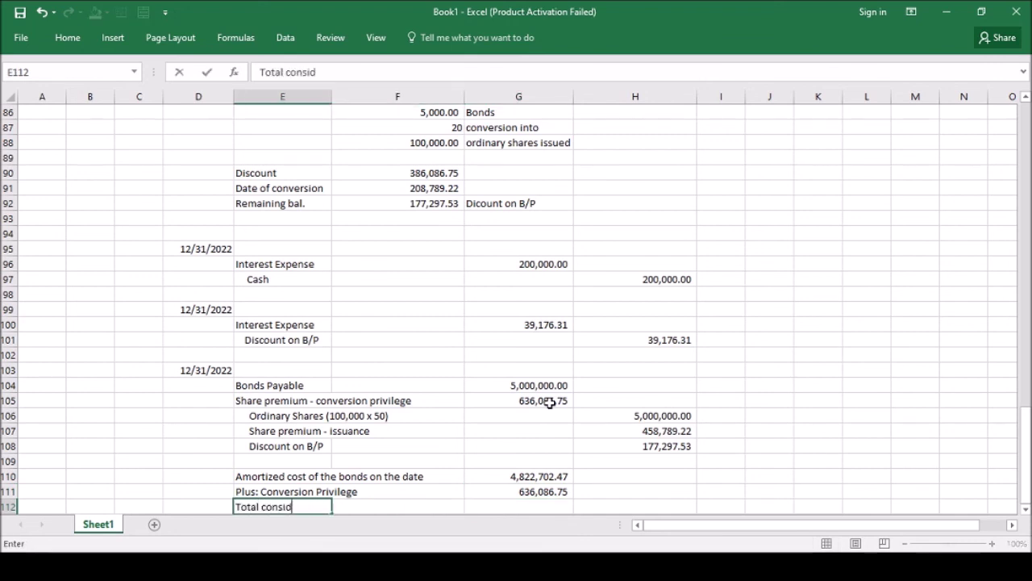
text(ereation received o)
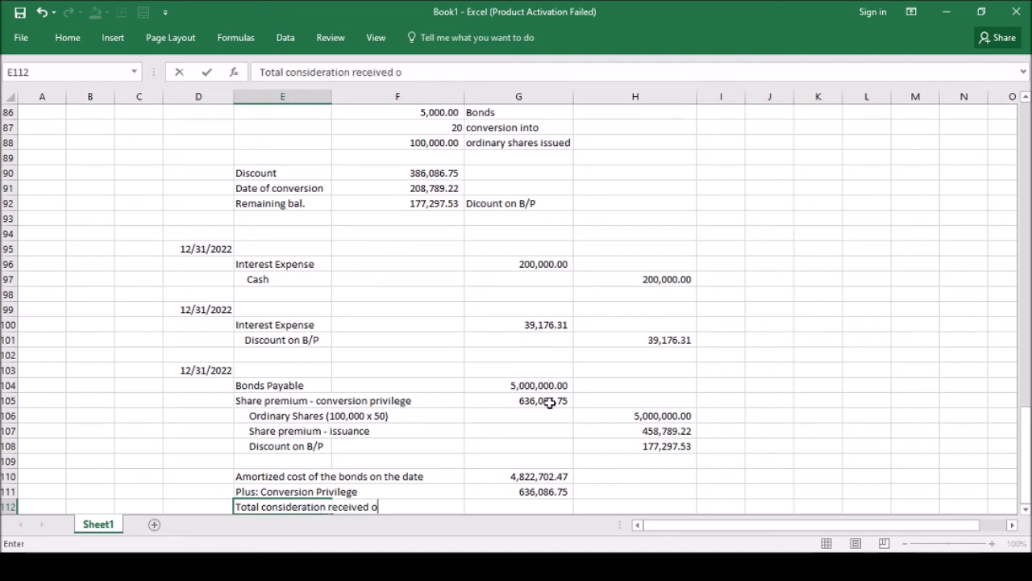
text(n conversion)
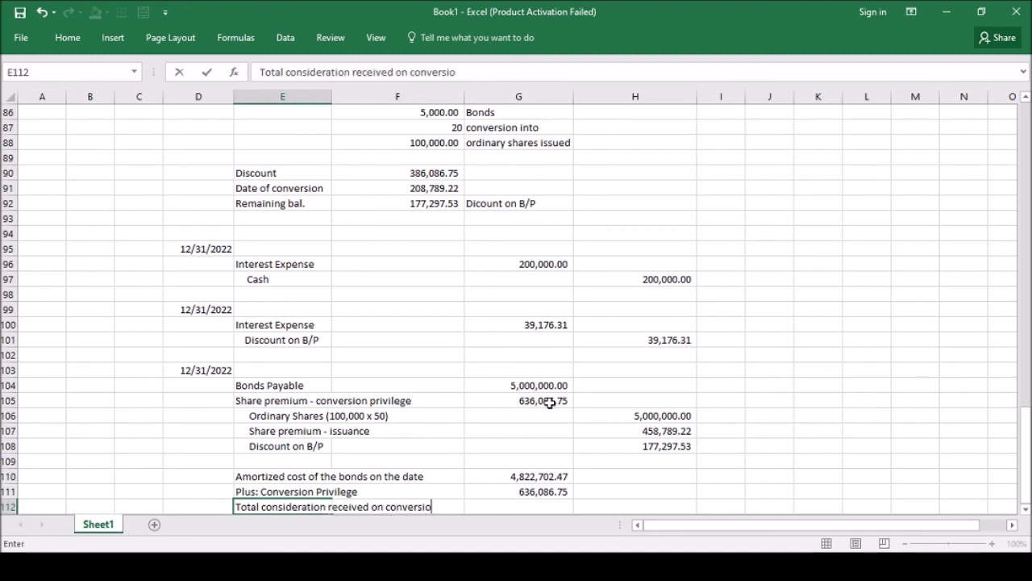
Calculate the total consideration received in G112 with =G110+G111
key(Tab)
key(Tab)
text(=)
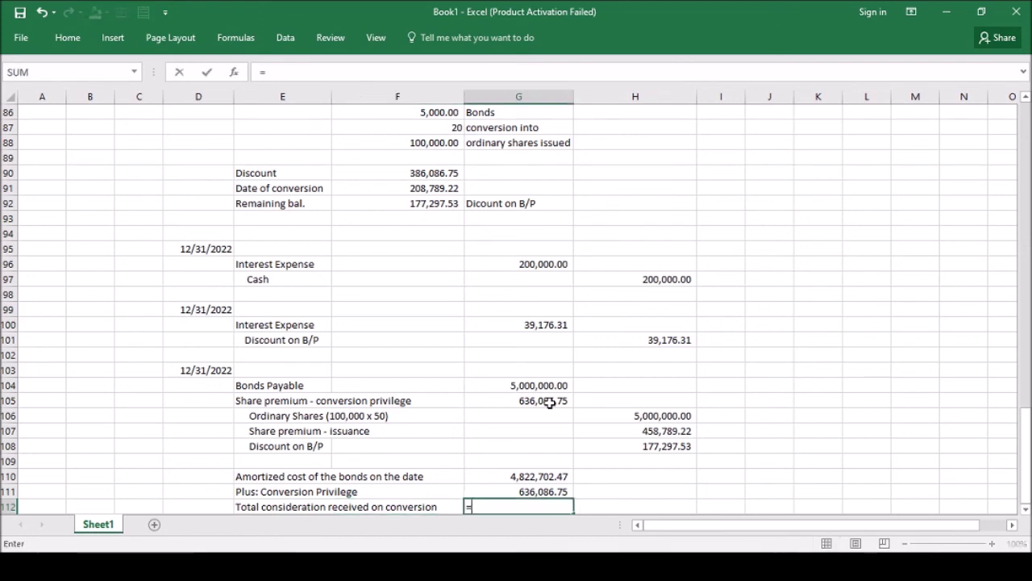
key(Up)
key(Up)
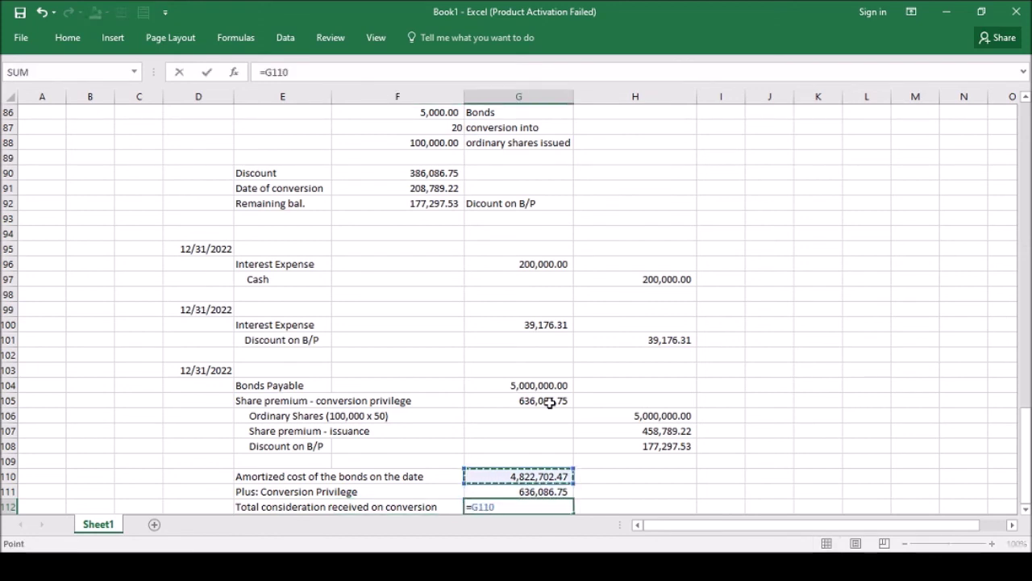
text(+)
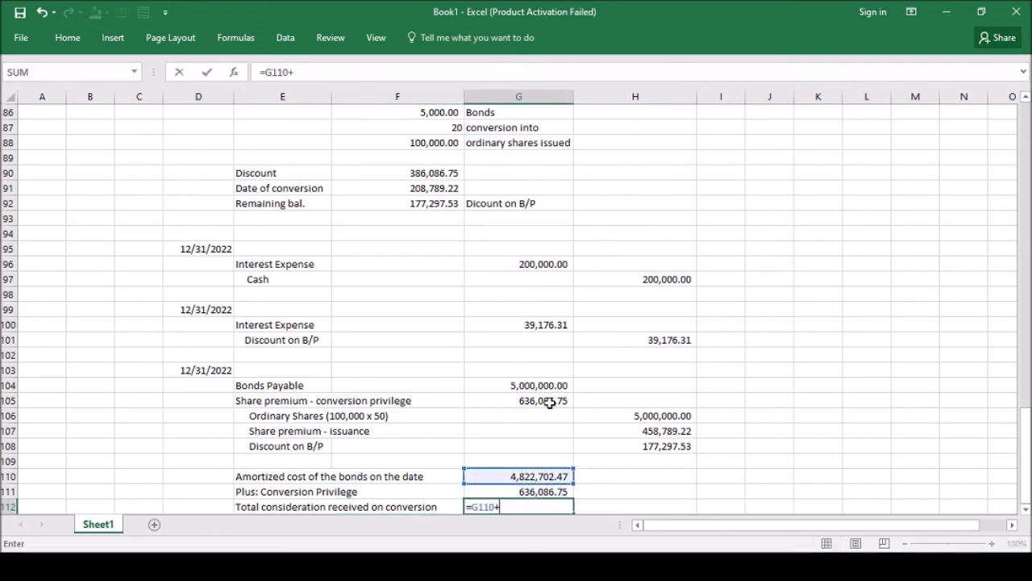
key(Up)
key(Return)
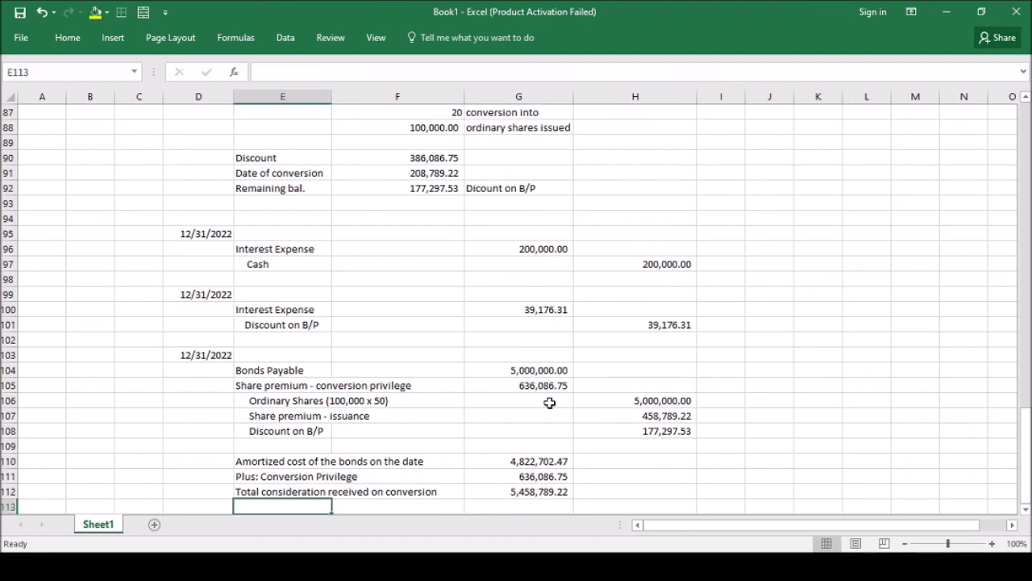
Enter the label "Share Premium on Issuance" in E114, leaving row 113 free above it
scroll(1028, 465, up, 1)
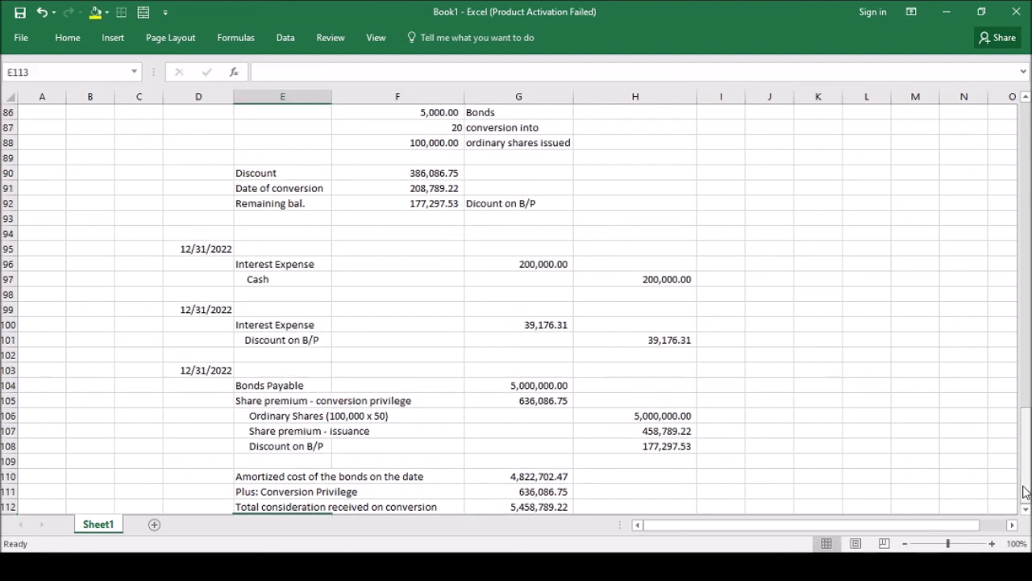
scroll(1028, 504, down, 2)
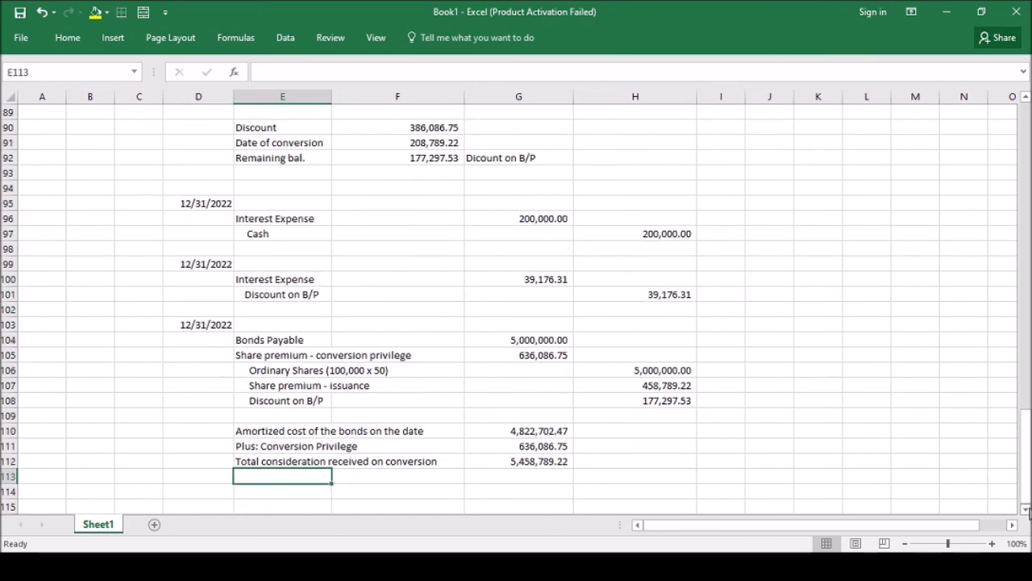
click(283, 477)
text(Share Prem)
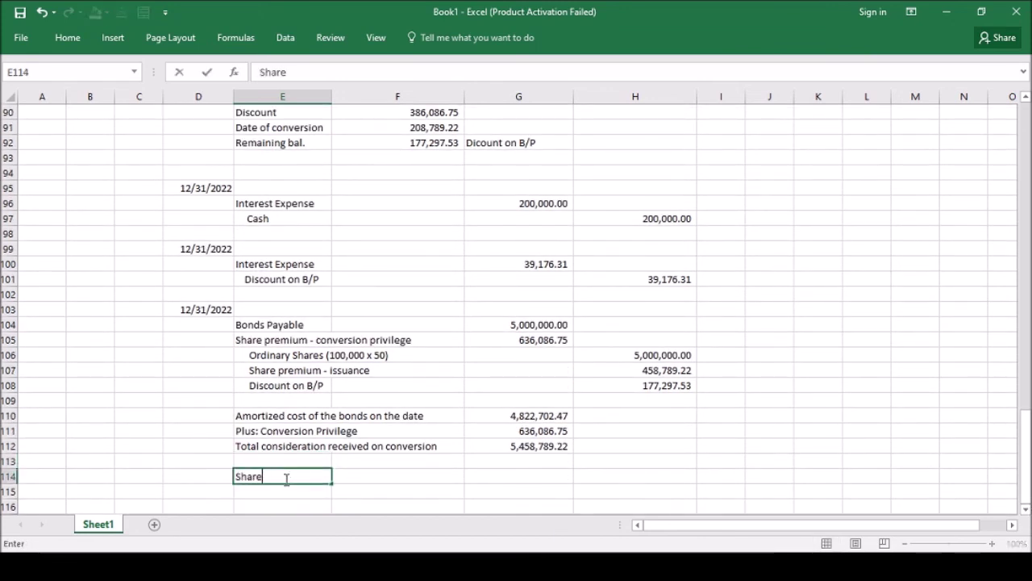
text(on Issuance)
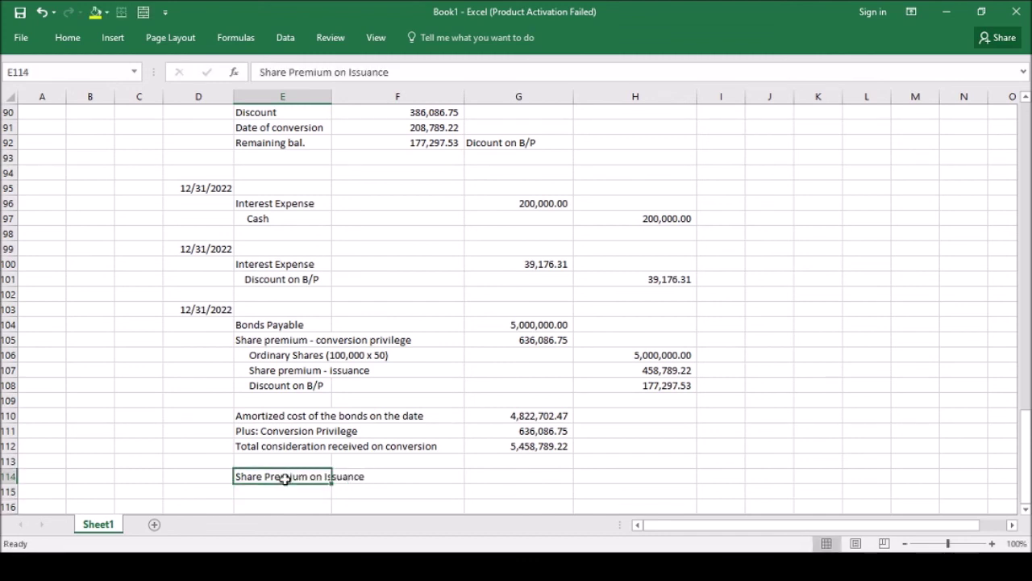
Enter the label "Ordinary Shares at par" in E113, between the total consideration and share premium rows
key(Up)
text(Ordinary)
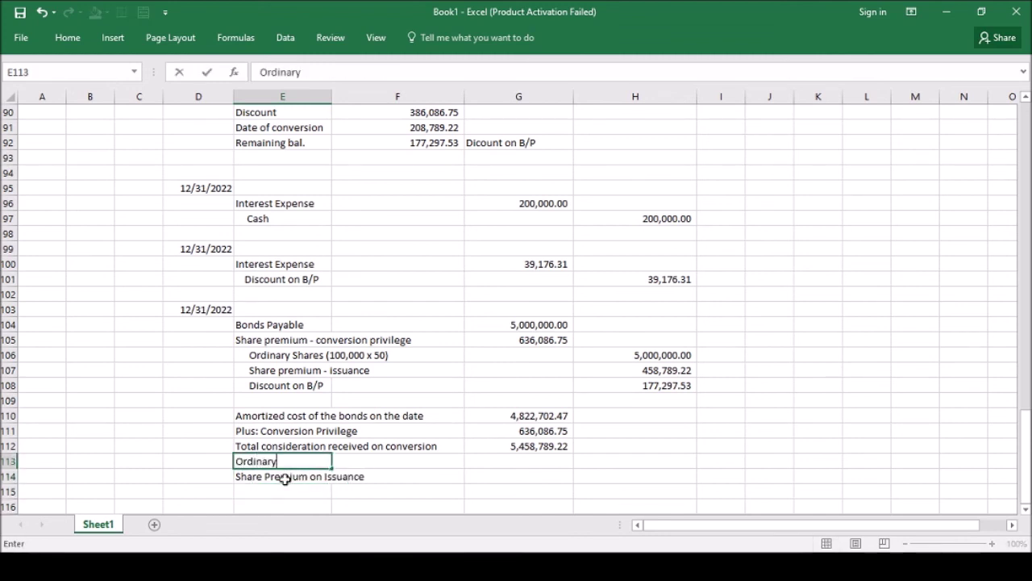
text( Shares over)
key(BackSpace)
key(BackSpace)
key(BackSpace)
key(BackSpace)
text(at par)
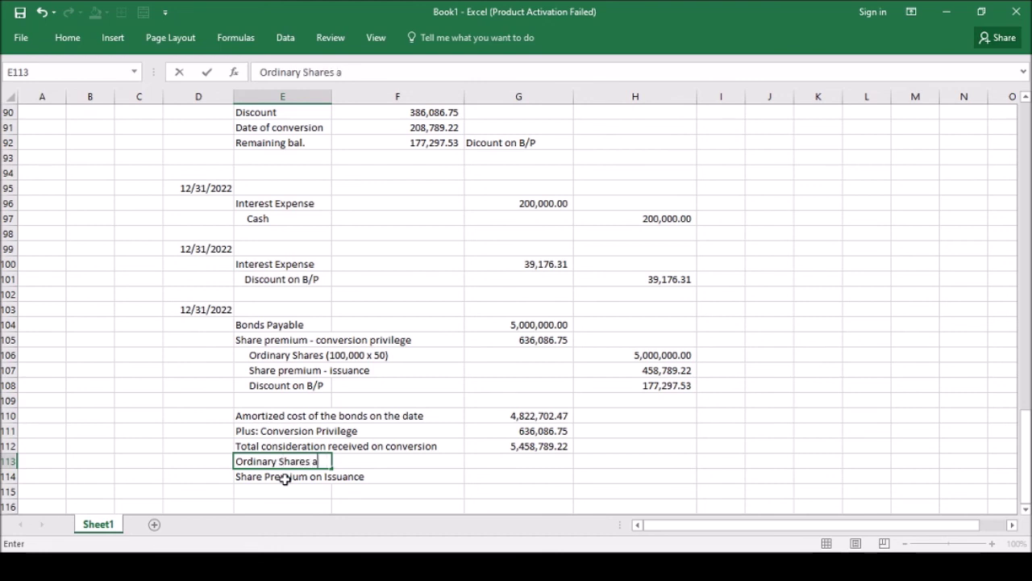